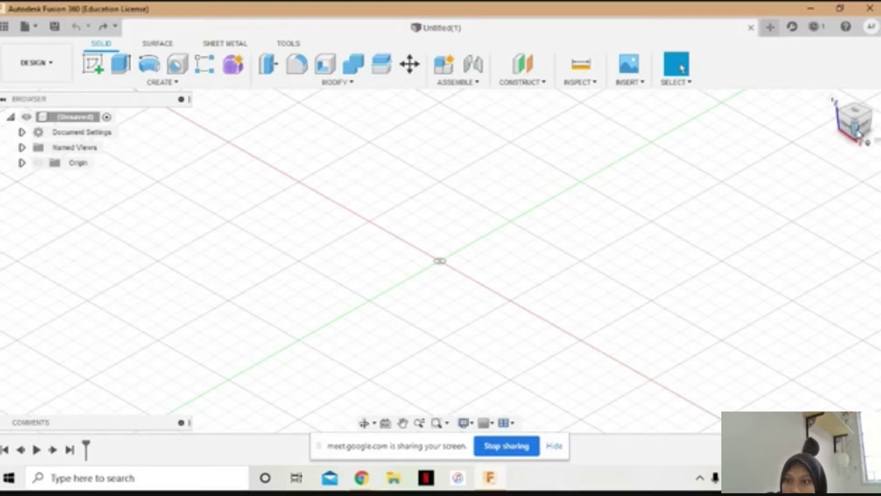
- From the top view, start a new sketch on the XY plane
left_click(856, 112)
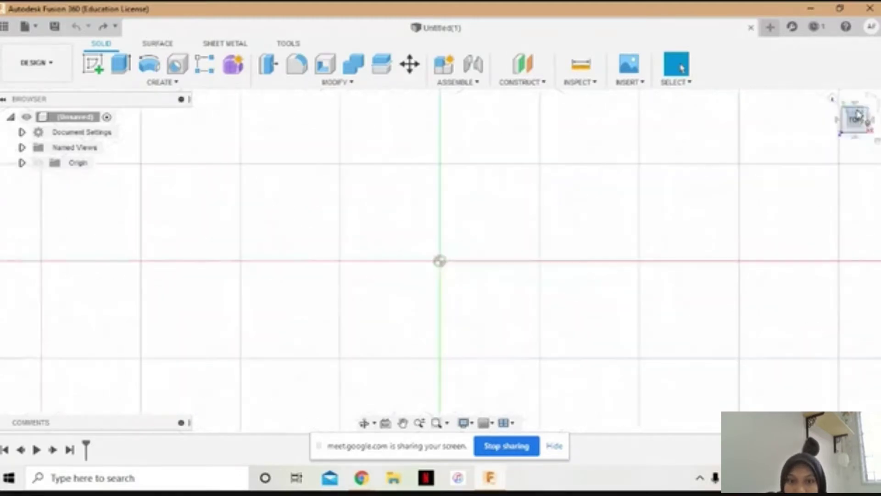
left_click(92, 63)
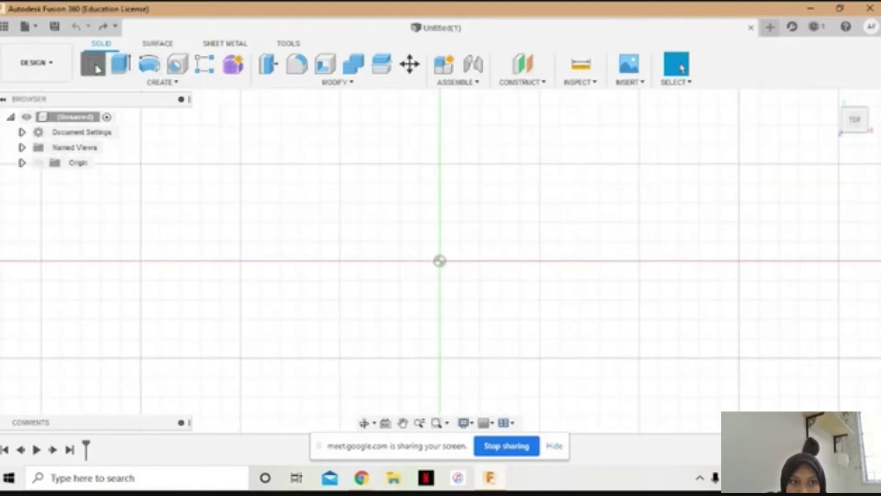
left_click(495, 211)
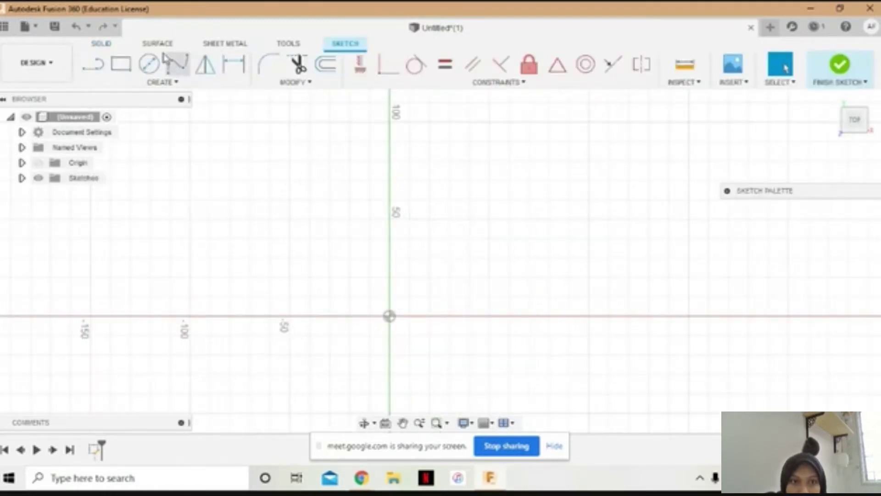
- Draw the first vertical line of the square with a 60 mm length
left_click(93, 63)
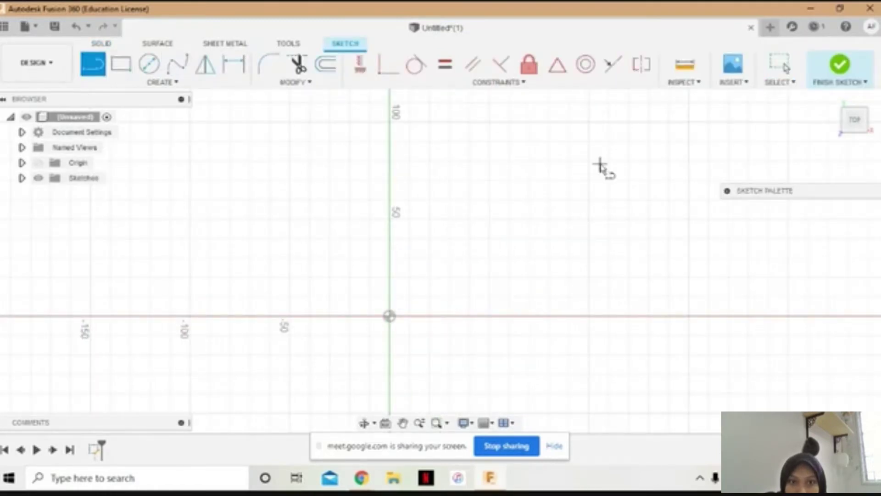
left_click(489, 122)
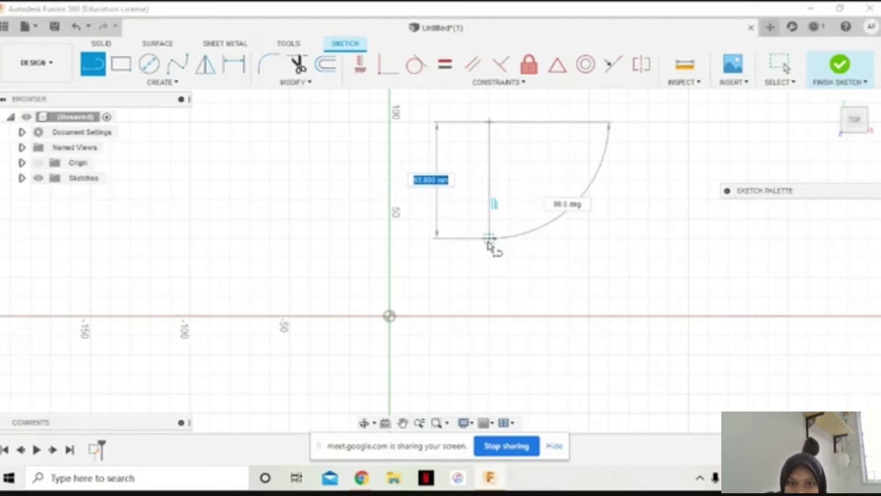
type("60")
key("Return")
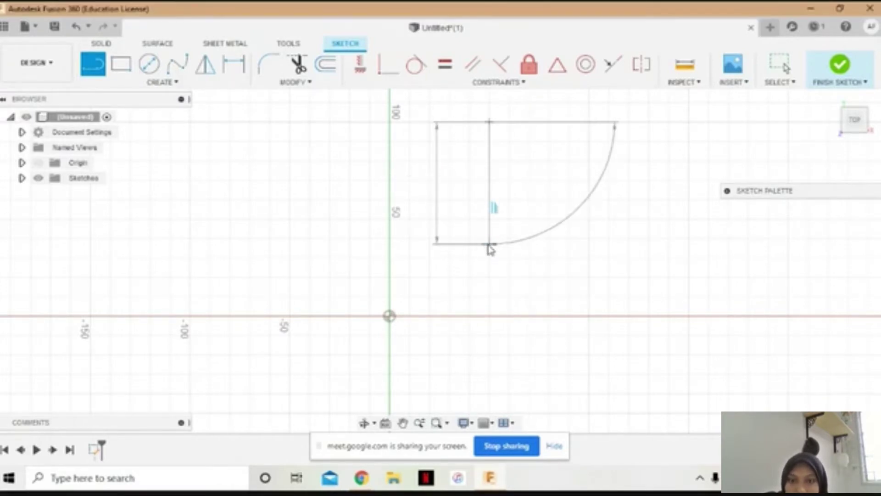
key("Escape")
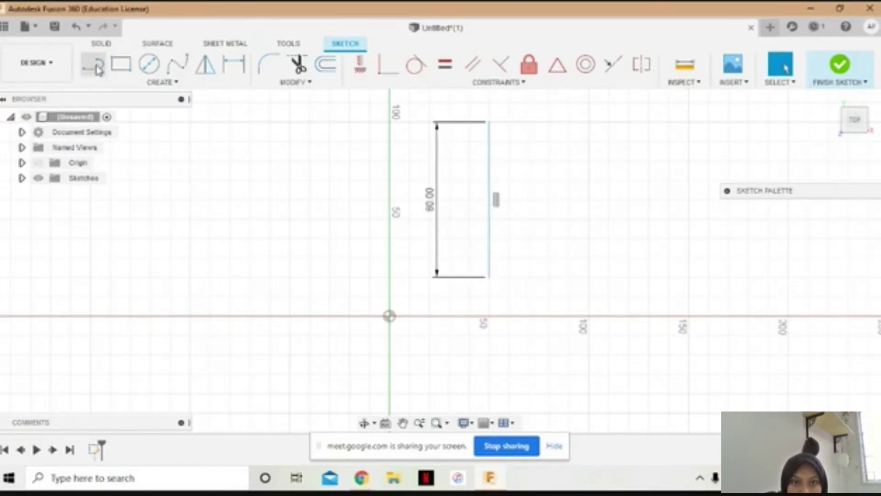
left_click(97, 67)
left_click(490, 123)
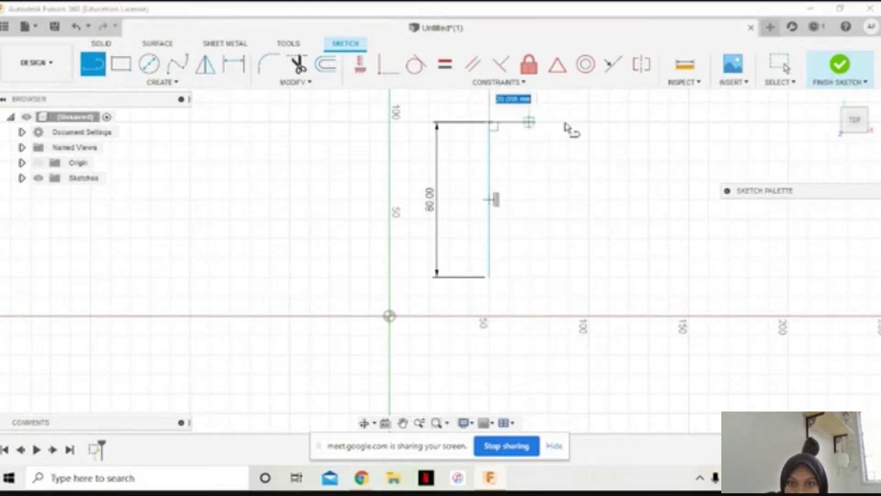
key("Escape")
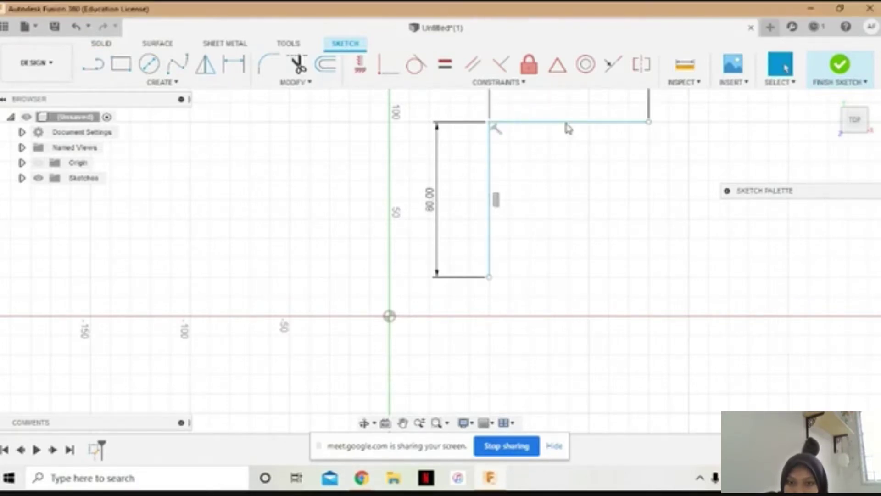
- Draw the 80 mm right edge and move its dimension outside the square
left_click(94, 64)
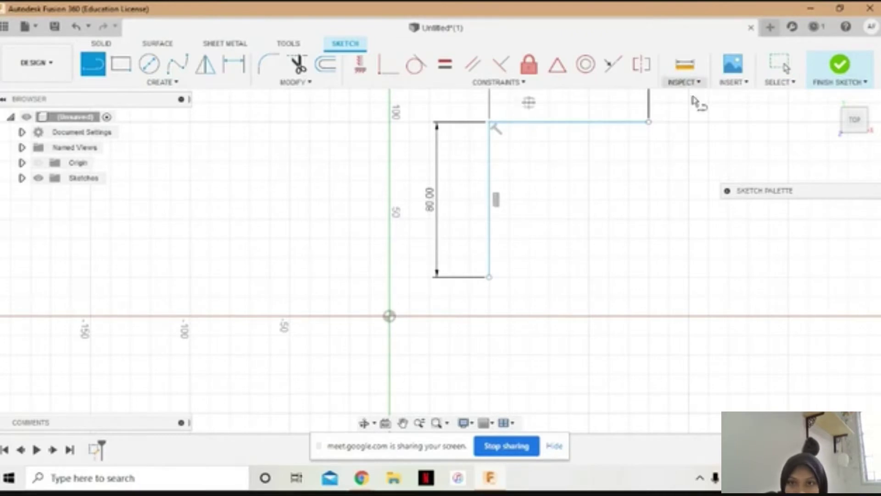
left_click(649, 122)
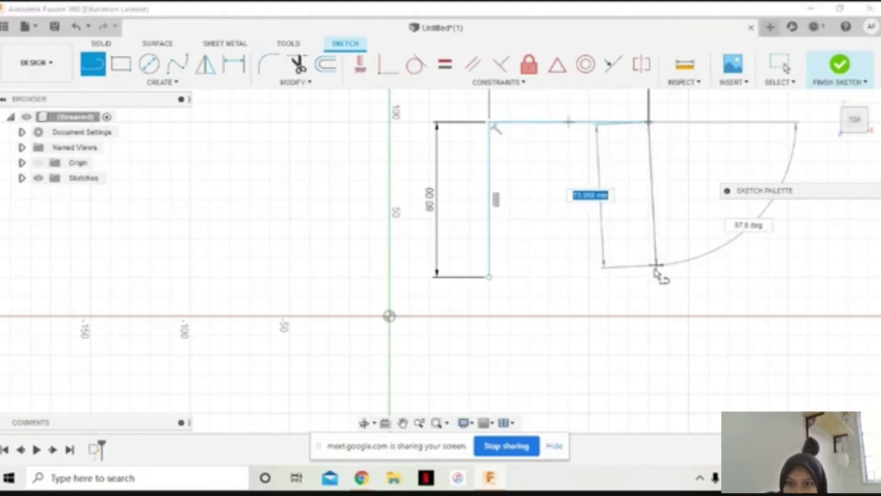
type("80")
key("Return")
key("Escape")
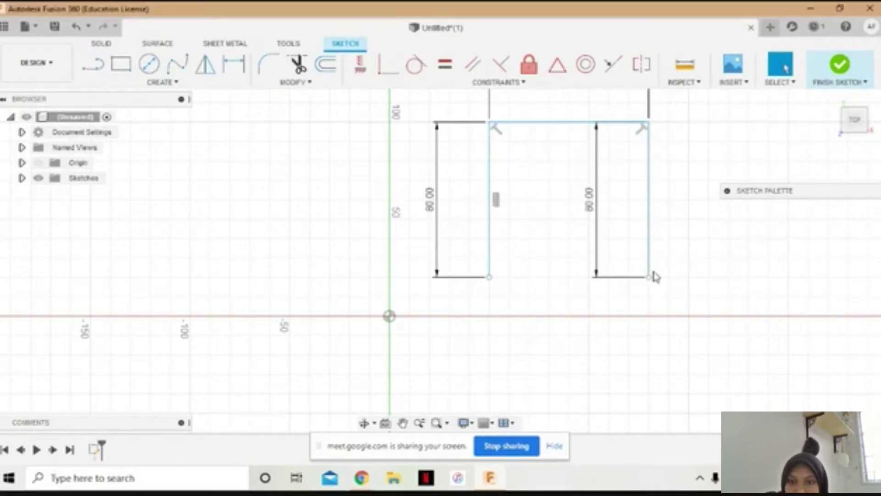
left_click_drag(596, 183, 686, 188)
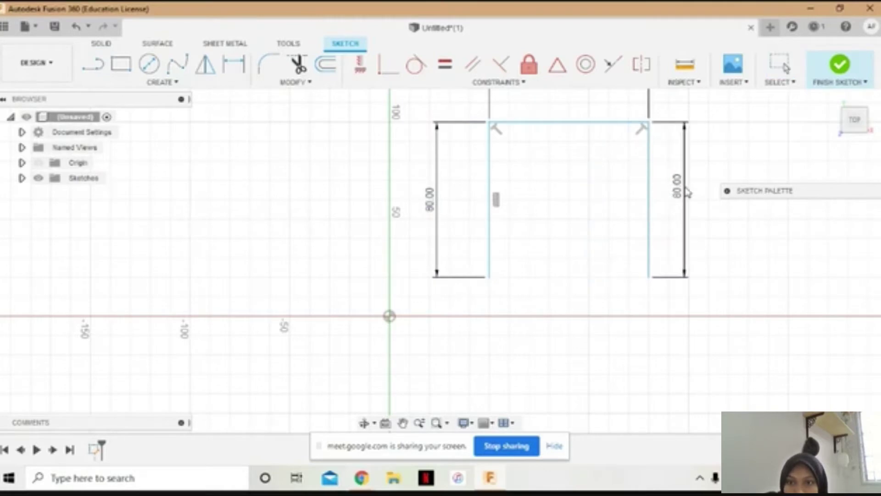
- Draw the 80 mm bottom line that closes the square
left_click(92, 64)
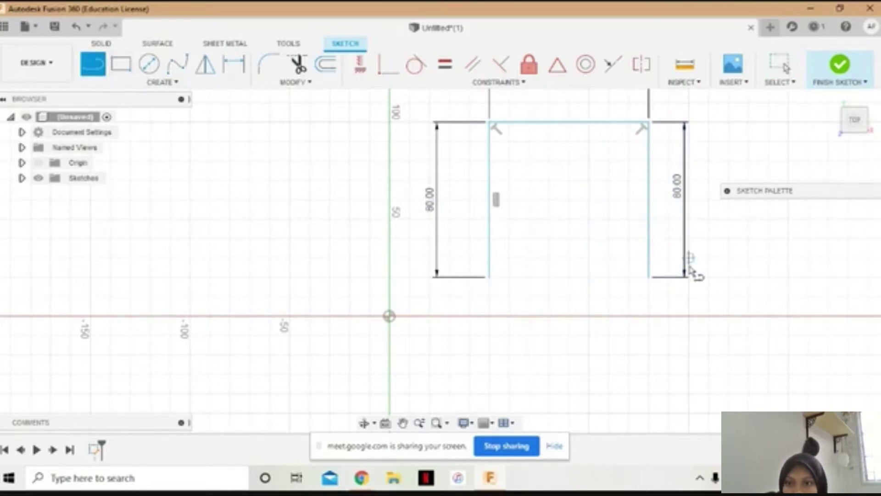
left_click(649, 277)
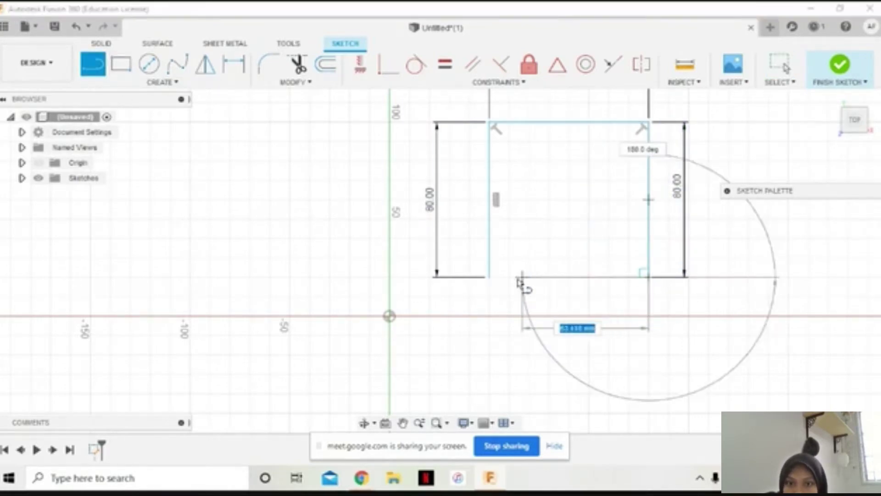
type("80")
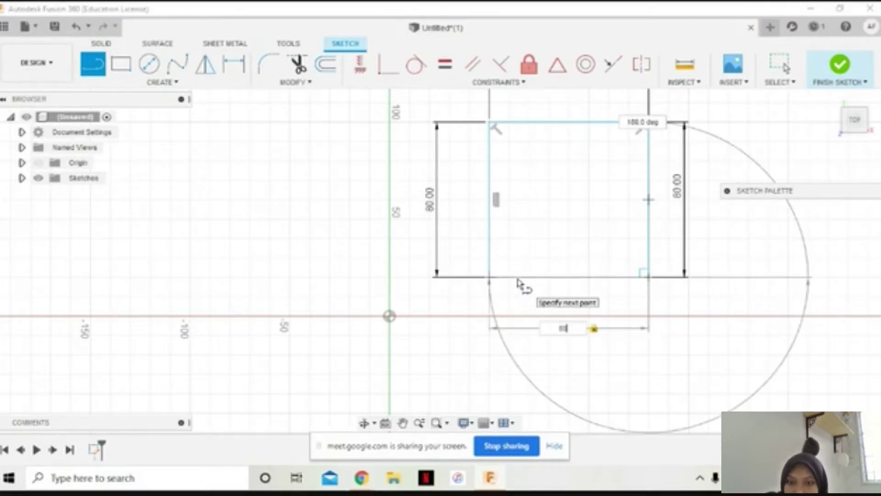
key("Return")
key("Escape")
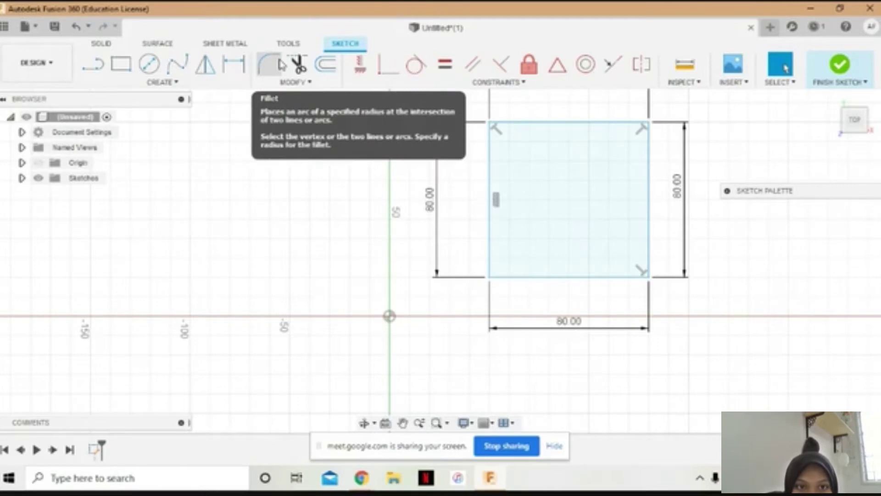
- Round the top-left corner with an R10 fillet and move its dimension aside
left_click(273, 66)
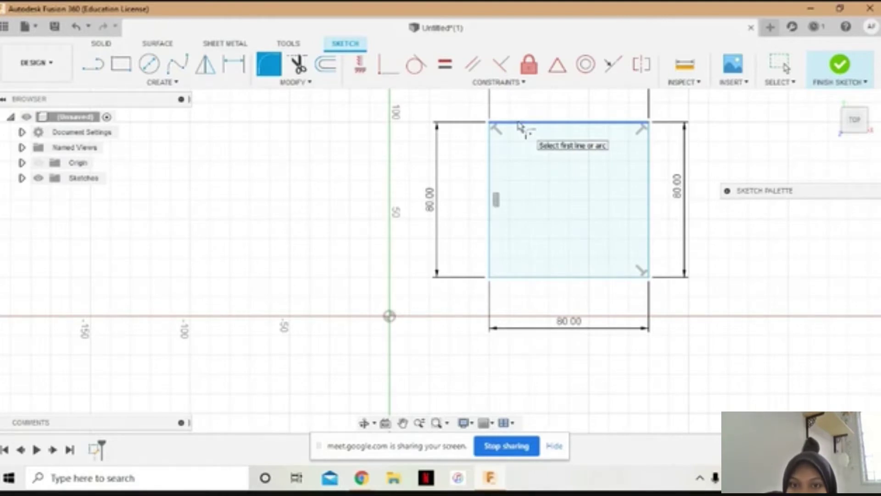
left_click(519, 123)
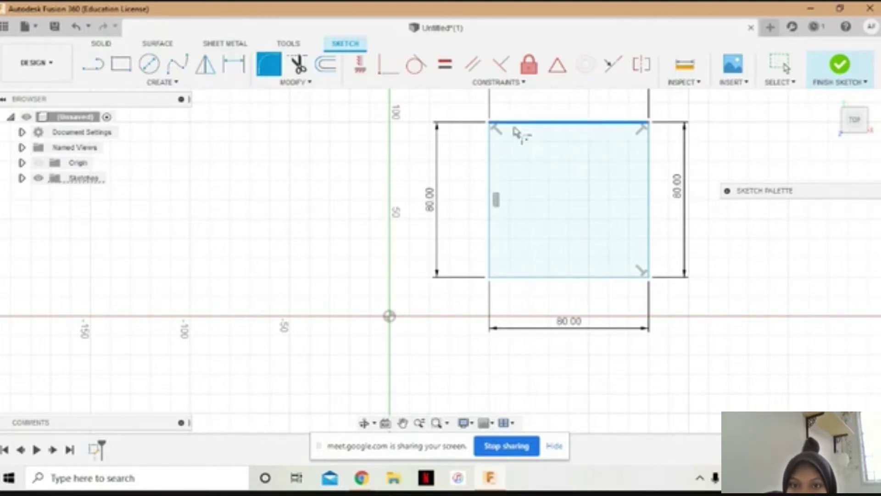
left_click(490, 148)
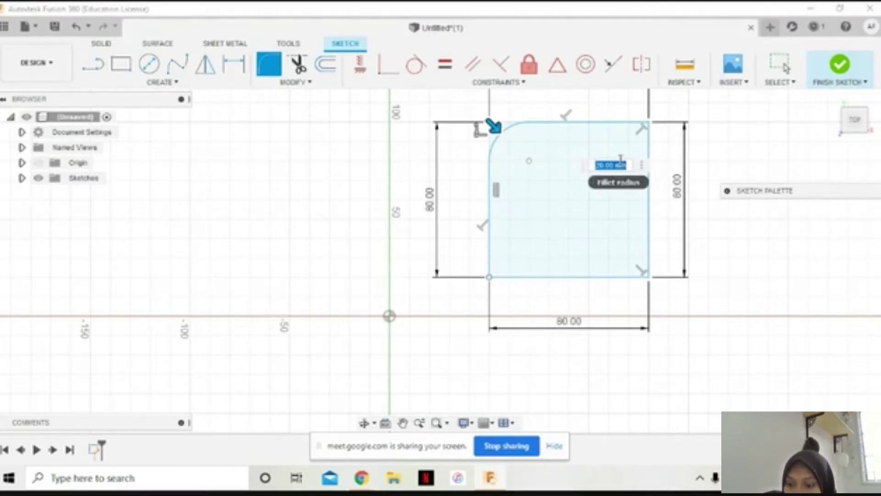
key("BackSpace")
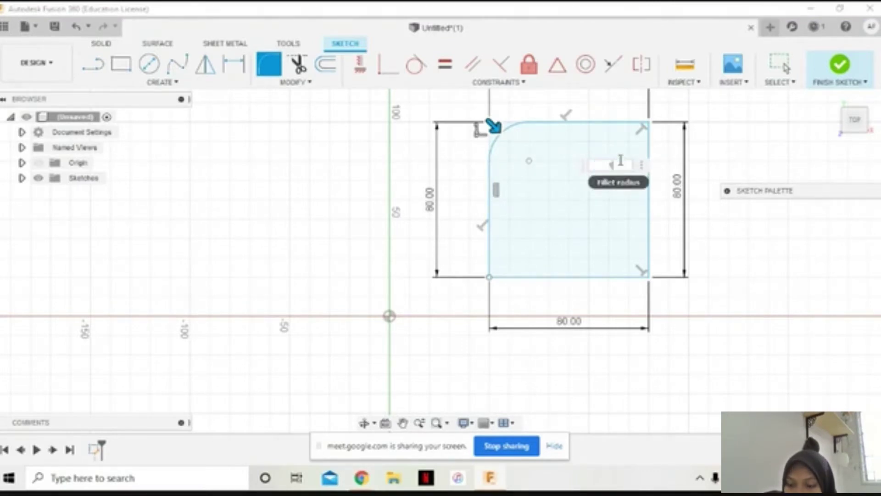
type("10")
key("Return")
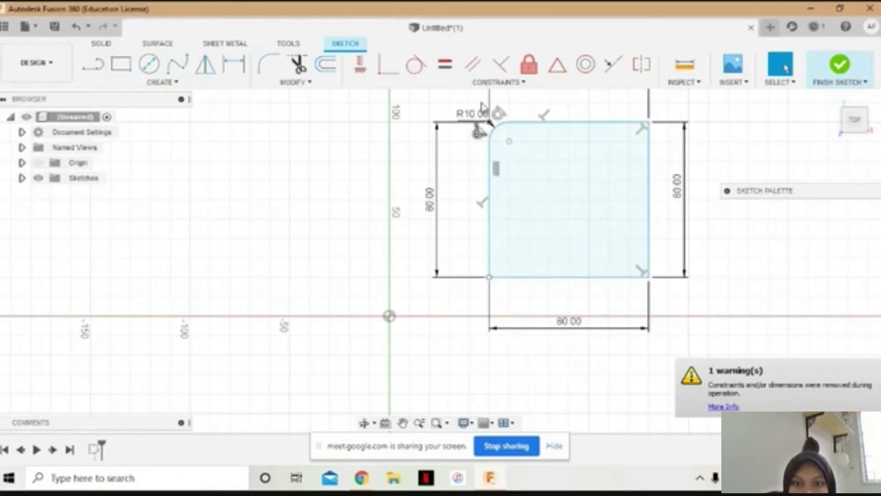
double_click(469, 114)
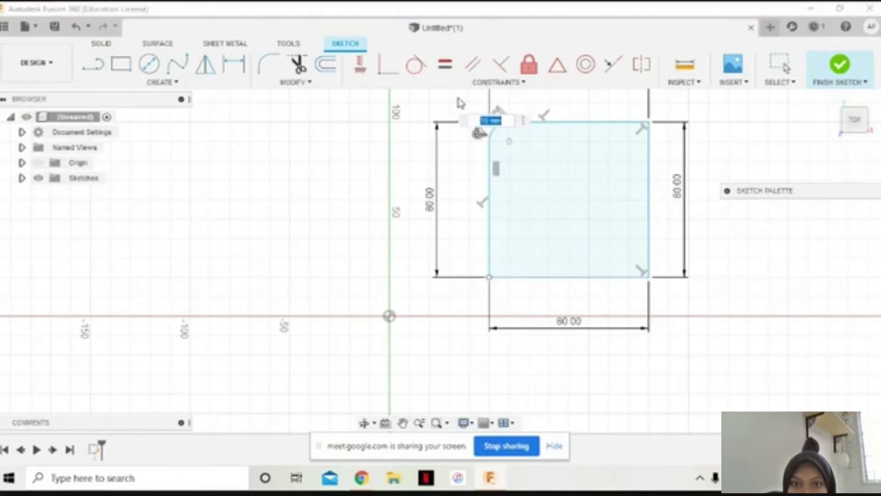
left_click(458, 114)
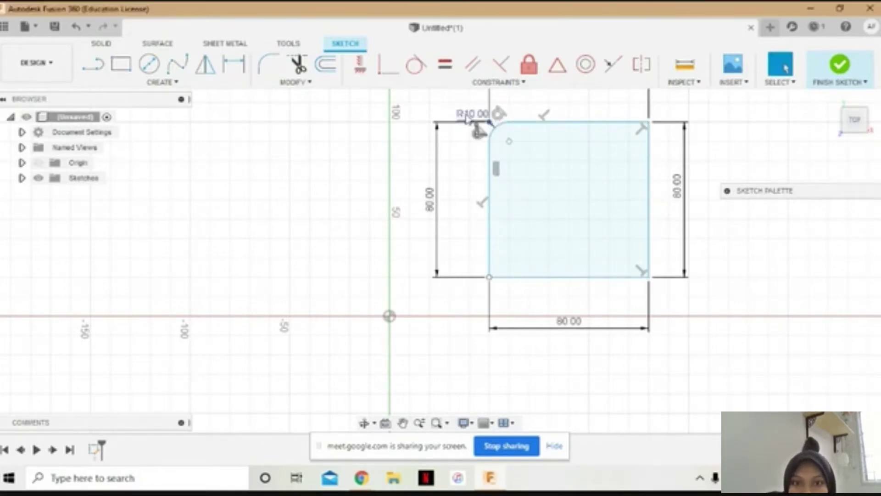
left_click_drag(466, 118, 464, 102)
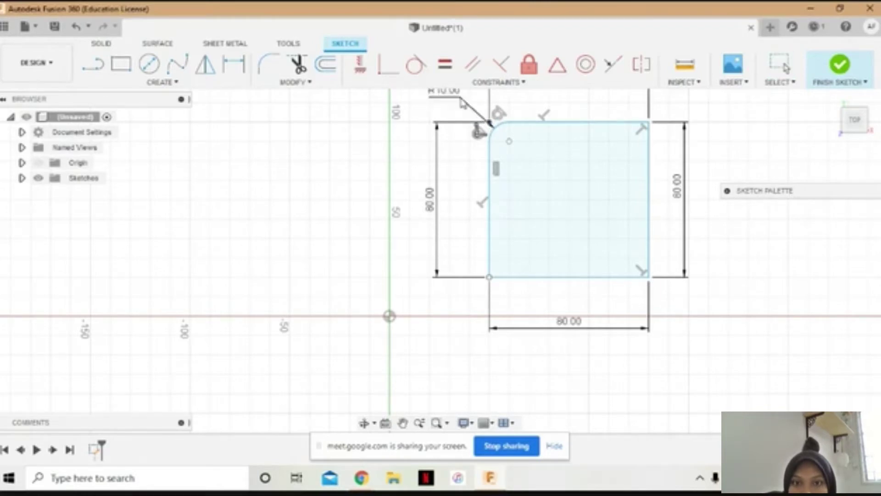
- Round the bottom-right corner with an R10 fillet and move its dimension clear
left_click(276, 66)
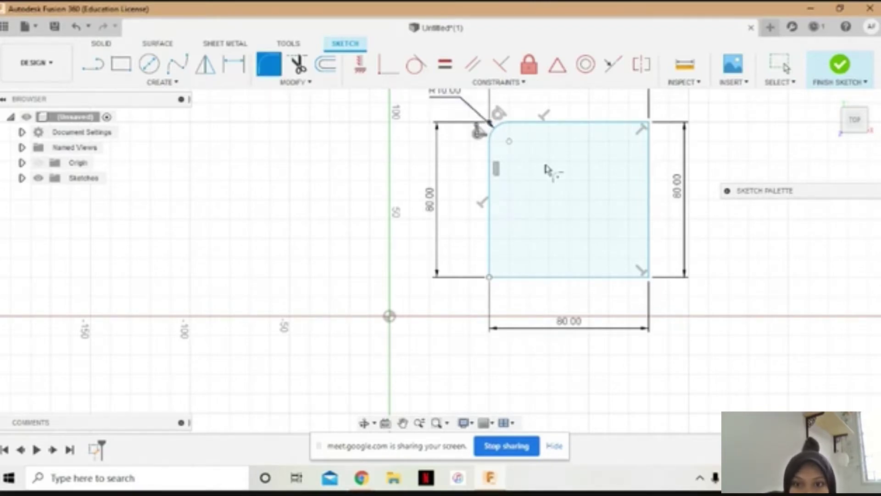
left_click(647, 225)
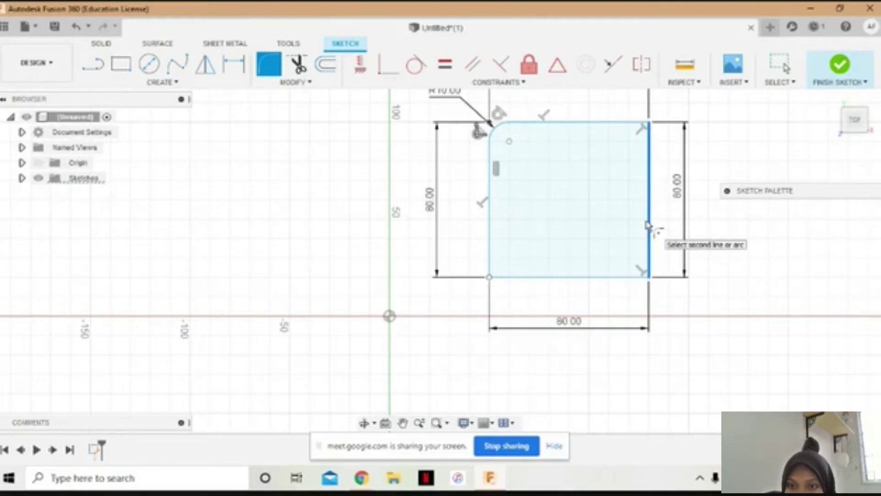
left_click(622, 277)
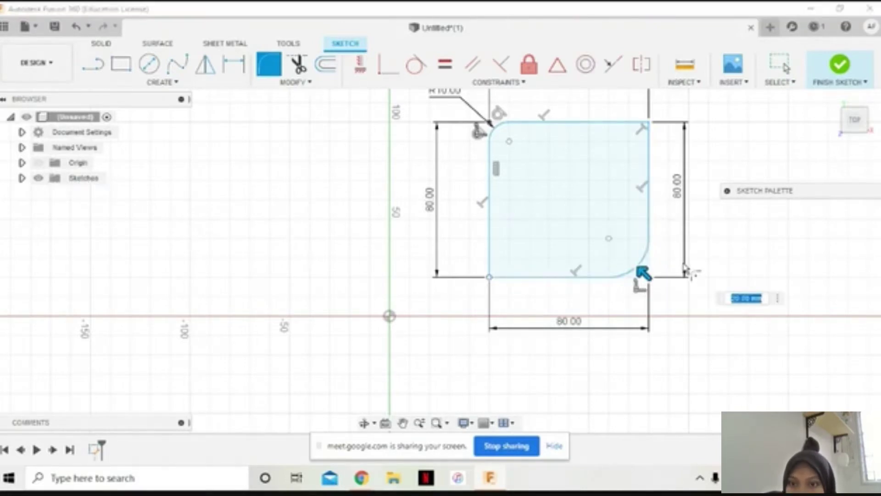
type("10")
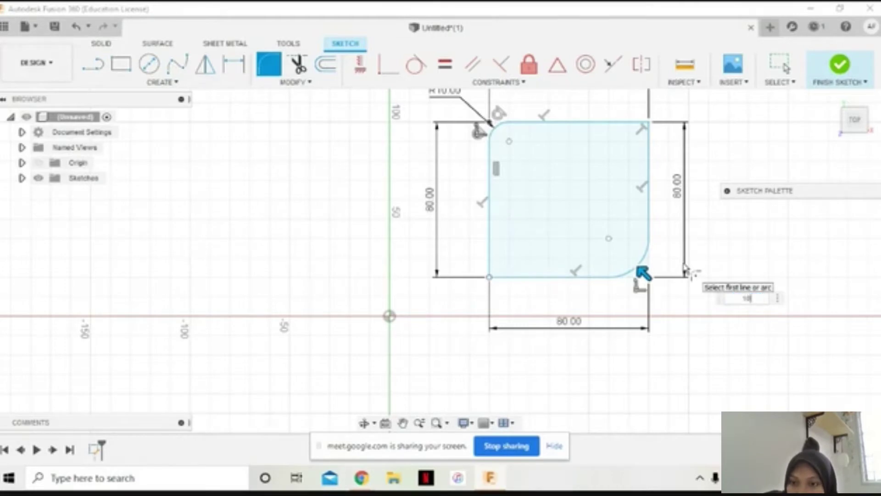
key("Return")
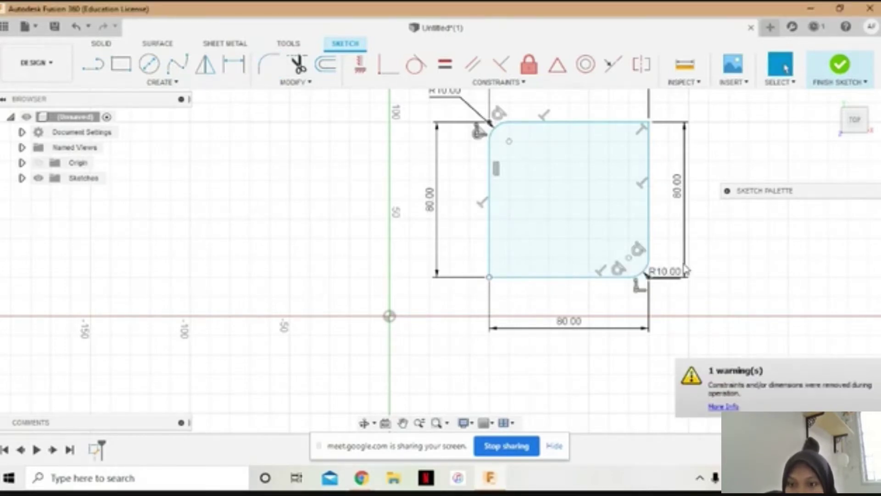
left_click_drag(674, 279, 688, 316)
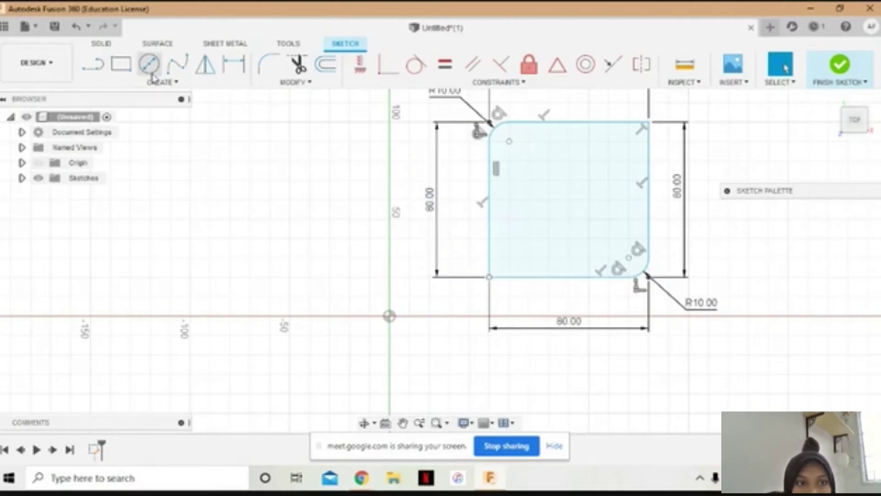
- Draw 12 mm lines up and along from the bottom-left corner
left_click(103, 73)
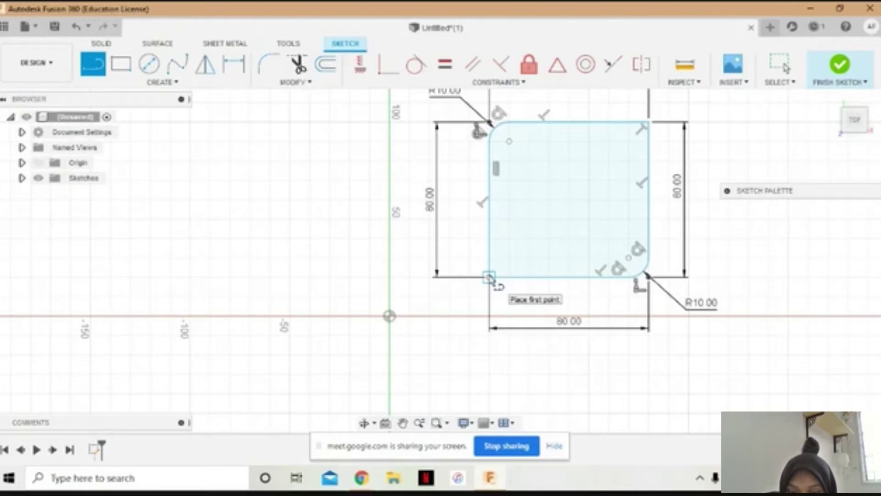
left_click(490, 277)
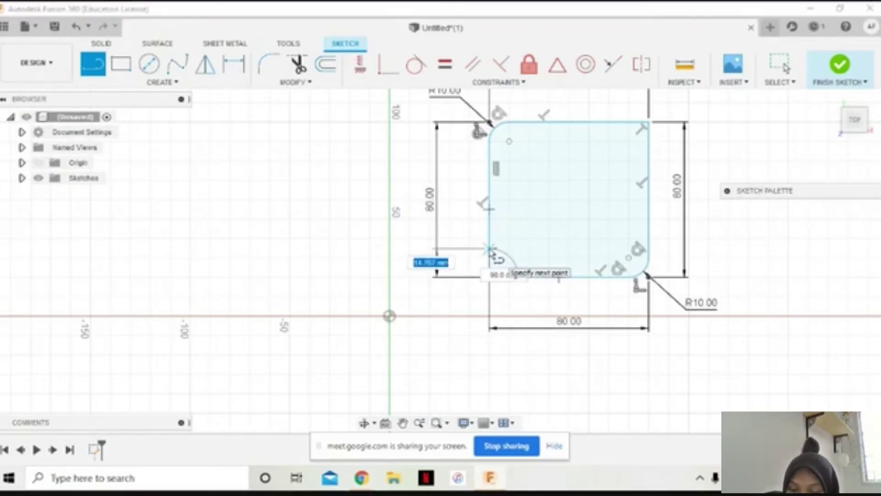
type("12")
key("Return")
key("Escape")
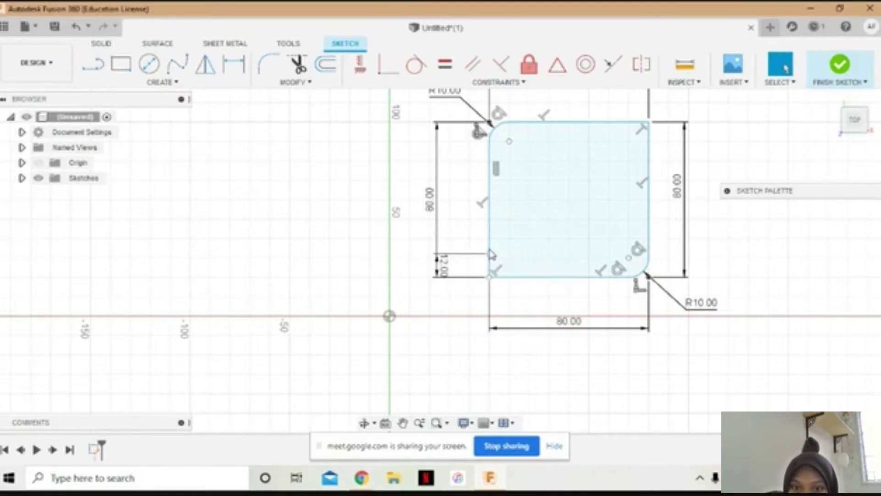
left_click(98, 65)
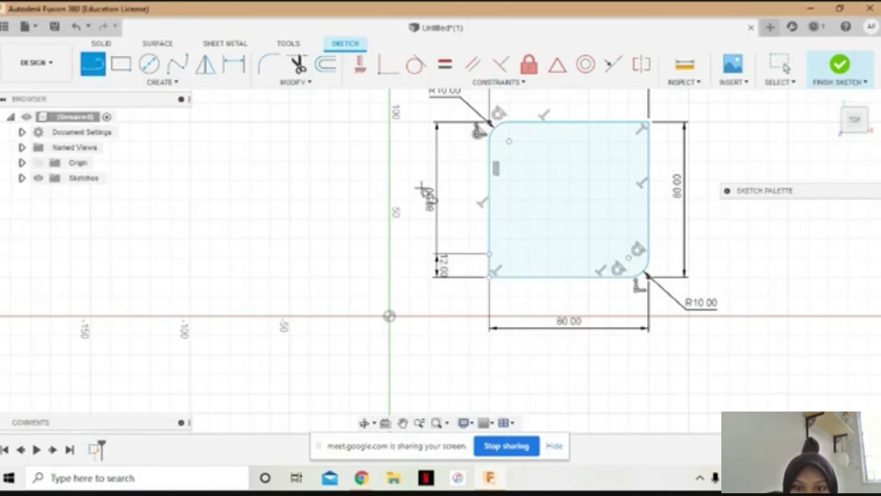
left_click(490, 276)
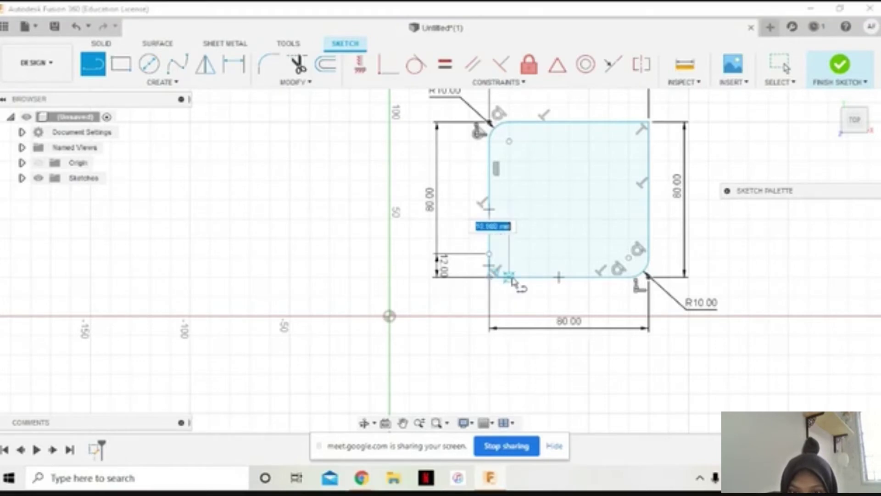
type("12")
key("Return")
key("Escape")
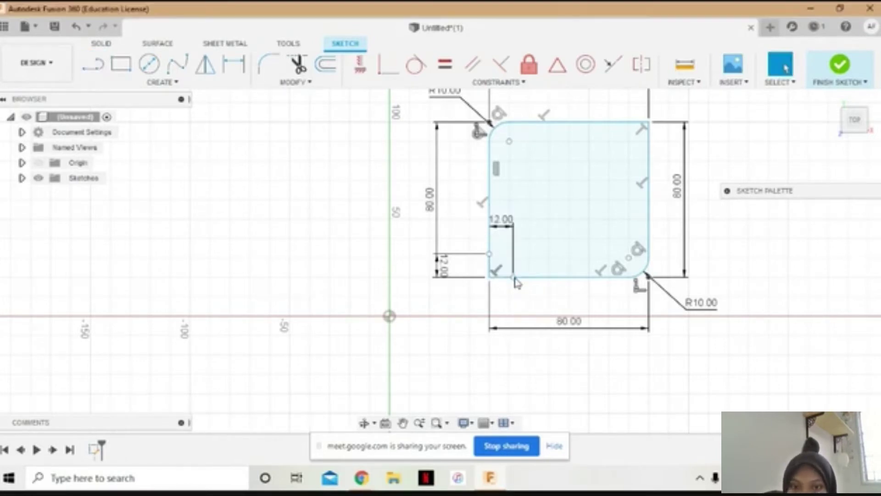
- Draw the diagonal line joining the two 12 mm points
left_click(93, 65)
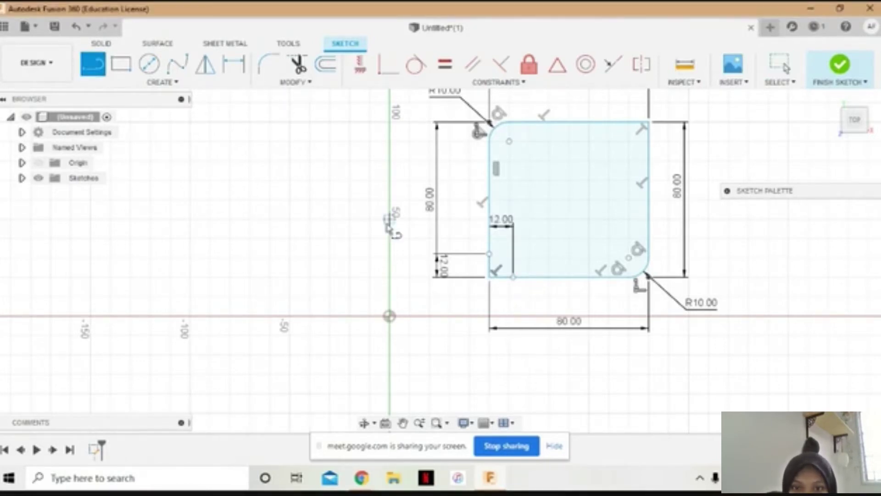
left_click(491, 253)
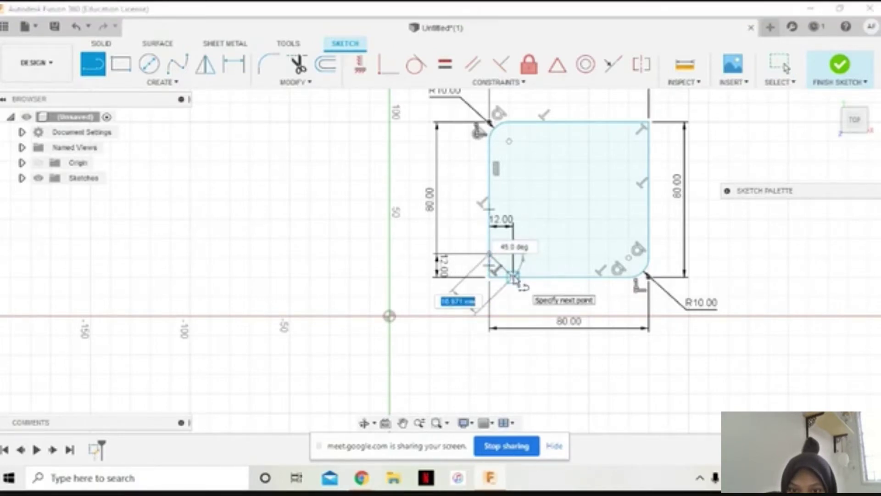
left_click(514, 276)
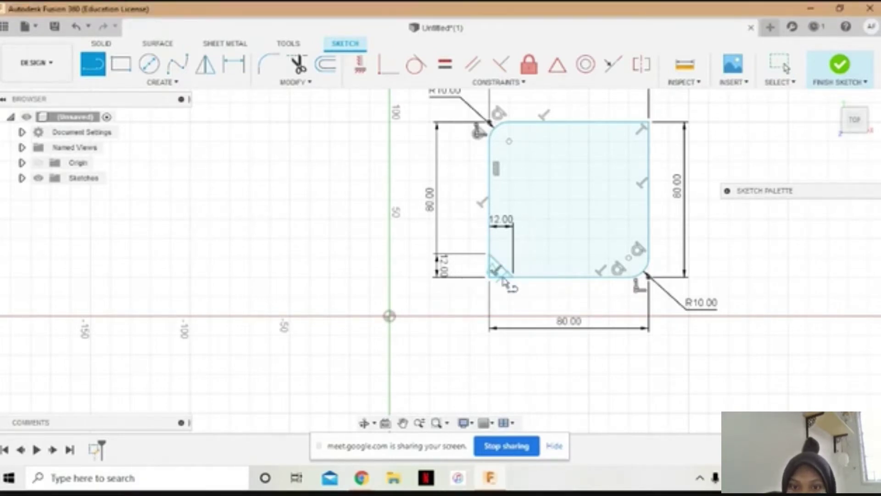
key("Escape")
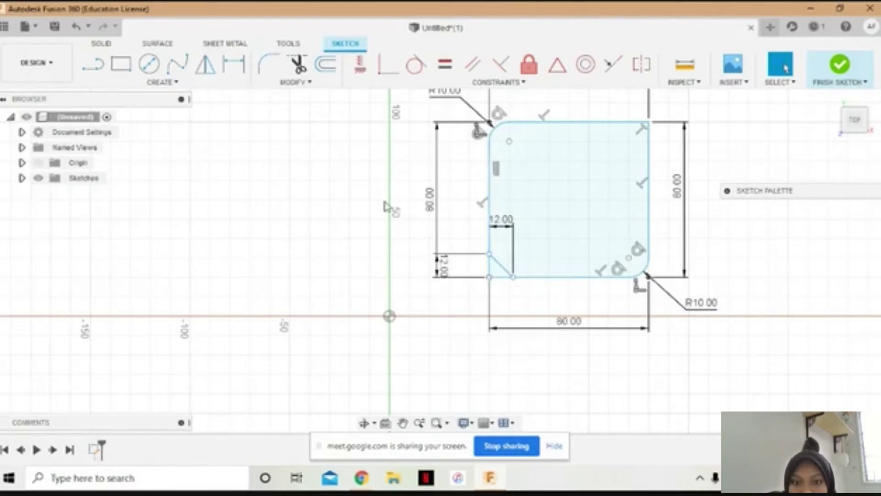
- Trim the left and bottom edge pieces outside the diagonal chamfer line
left_click(297, 68)
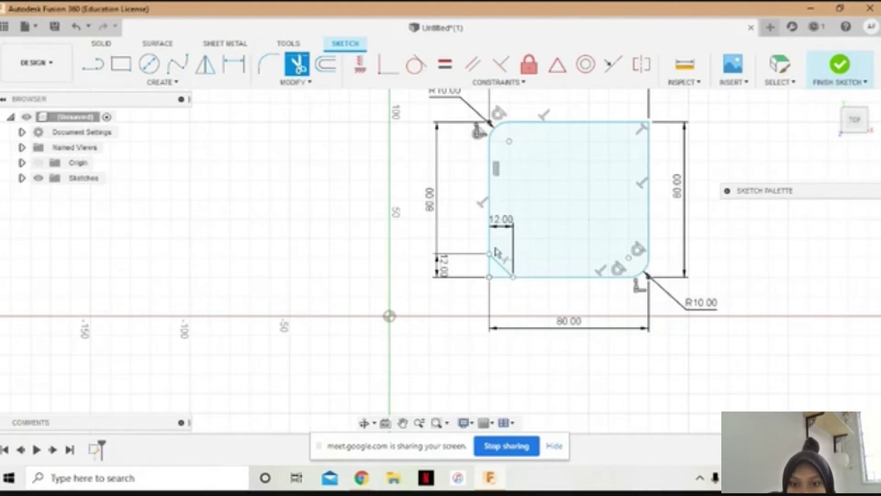
left_click(489, 268)
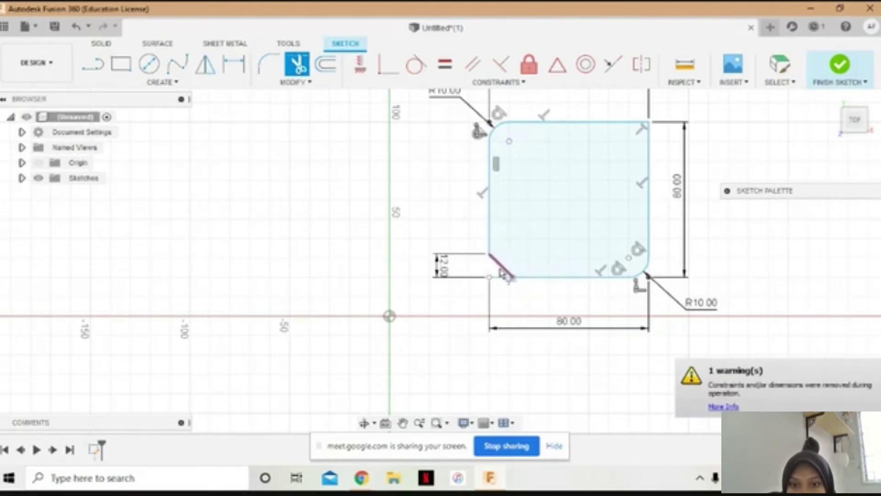
left_click(502, 281)
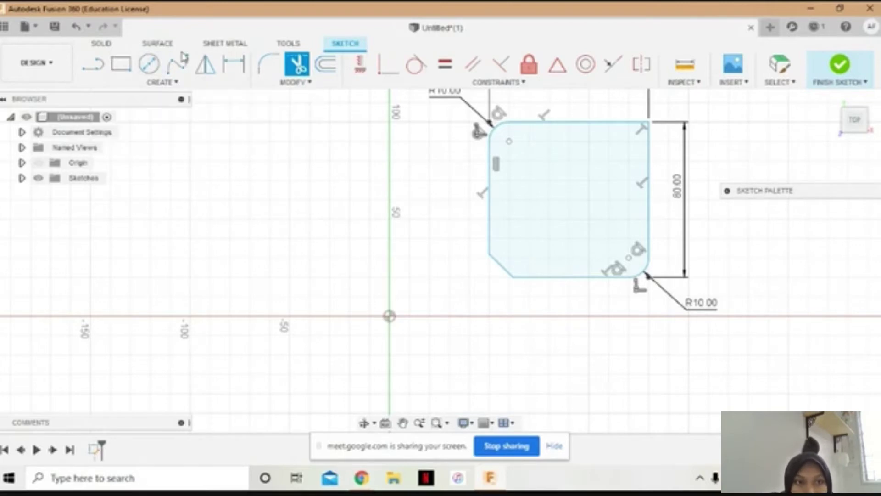
left_click(89, 74)
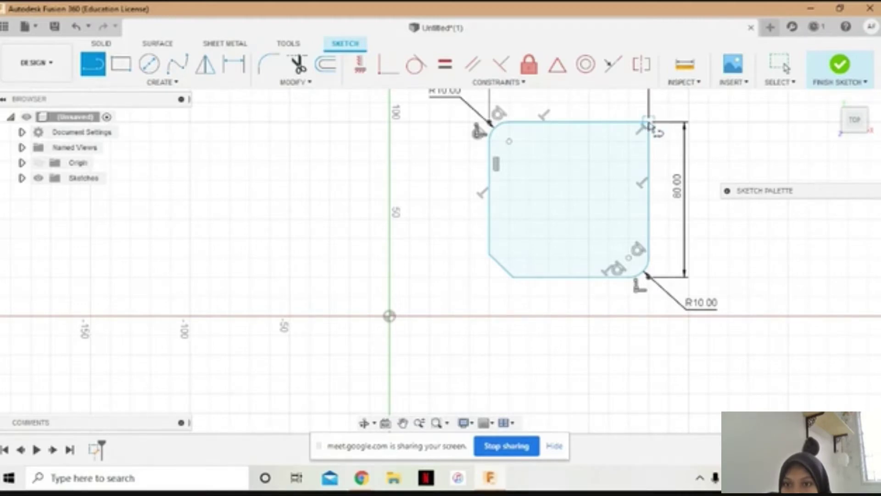
- Draw a 15 mm line left from the top-right corner, then 15 mm down
left_click(648, 122)
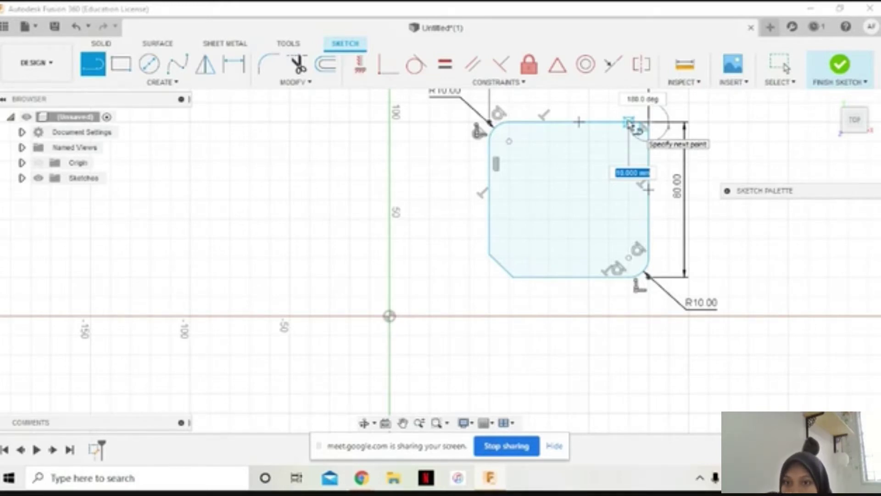
type("15")
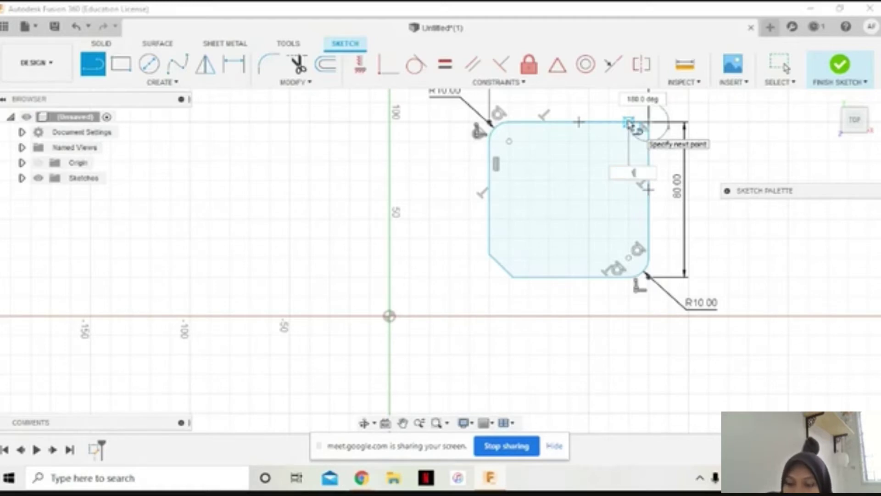
key("Return")
key("Escape")
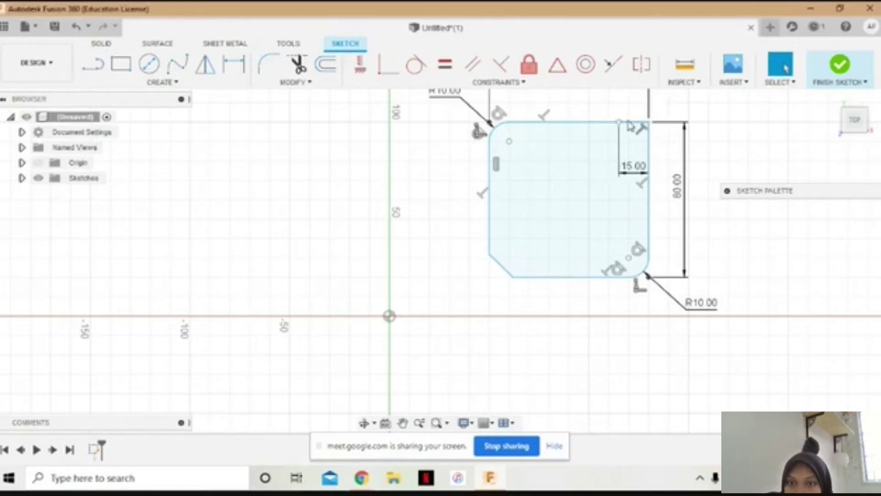
key("l")
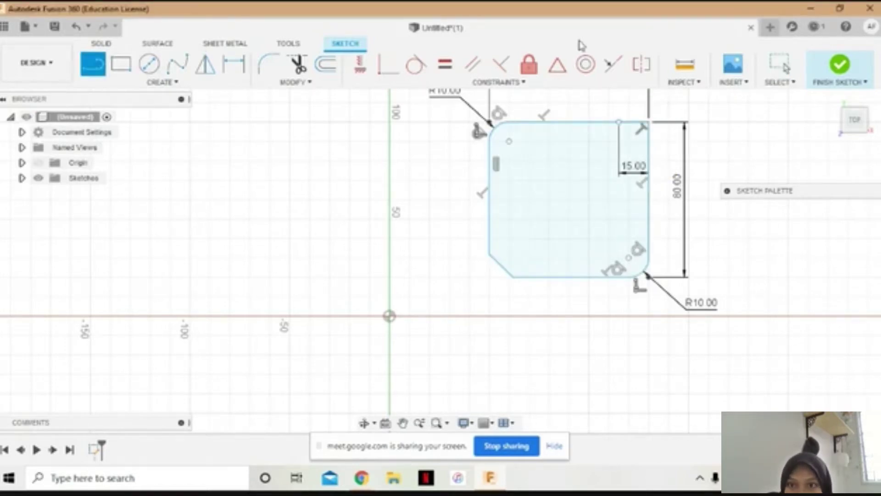
left_click(619, 122)
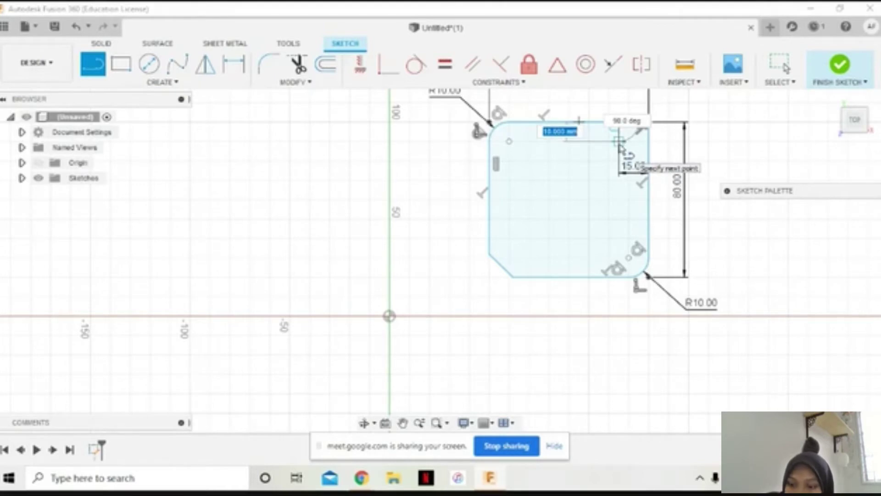
type("15")
key("Return")
key("Escape")
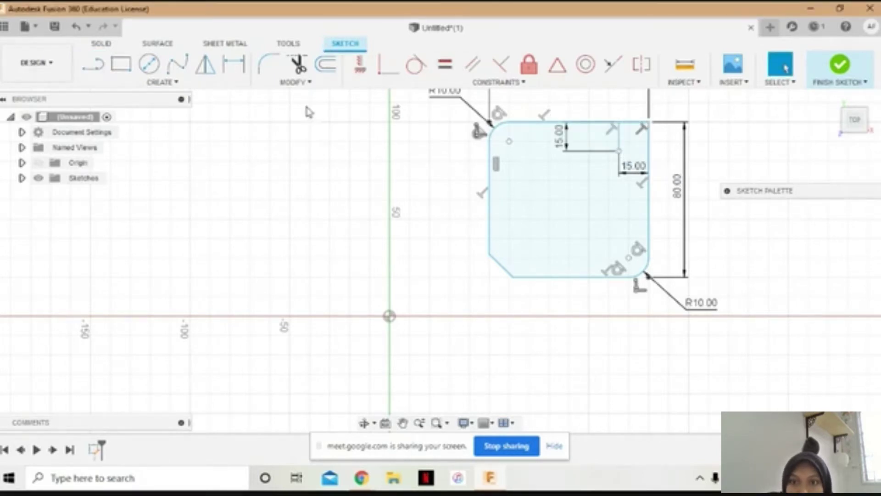
- Place an Ø8 circle at the 15 mm point, remove the helper lines, move its dimension out
left_click(147, 66)
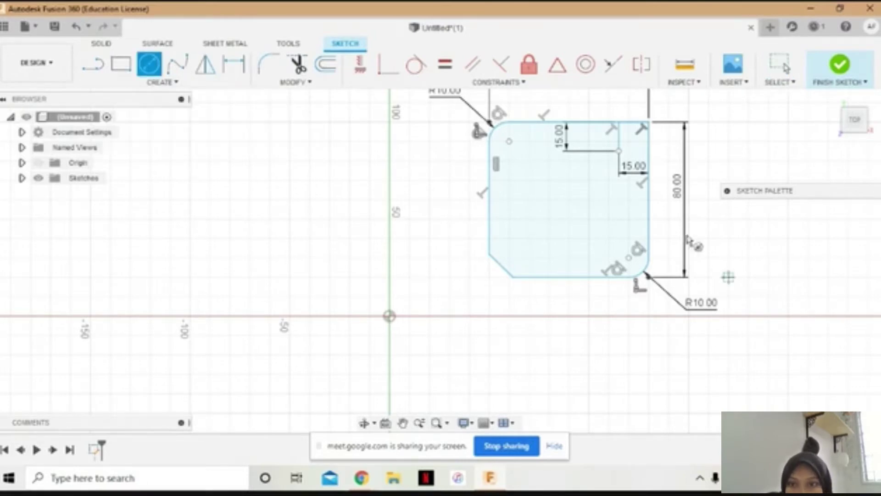
left_click(618, 151)
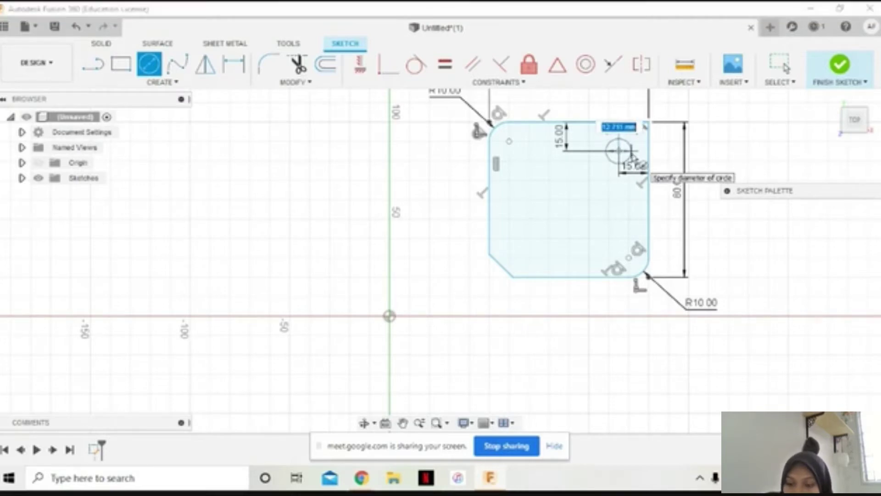
type("8")
key("Return")
key("Escape")
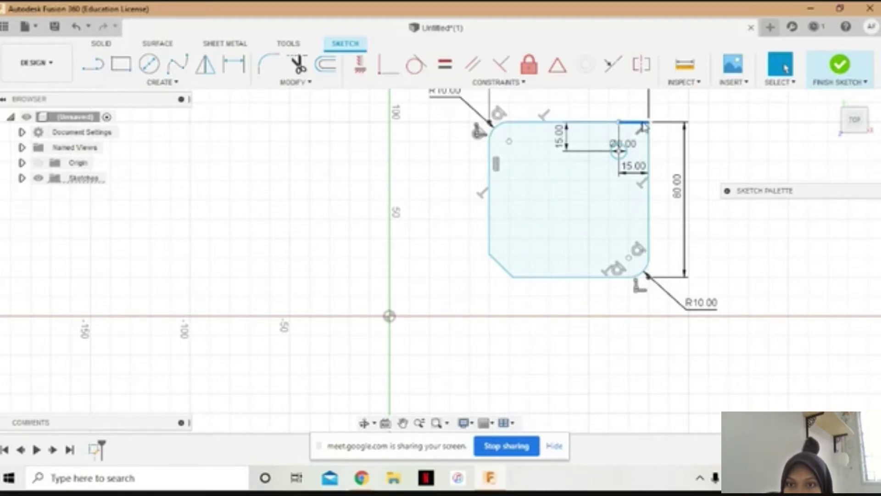
key("ctrl+z")
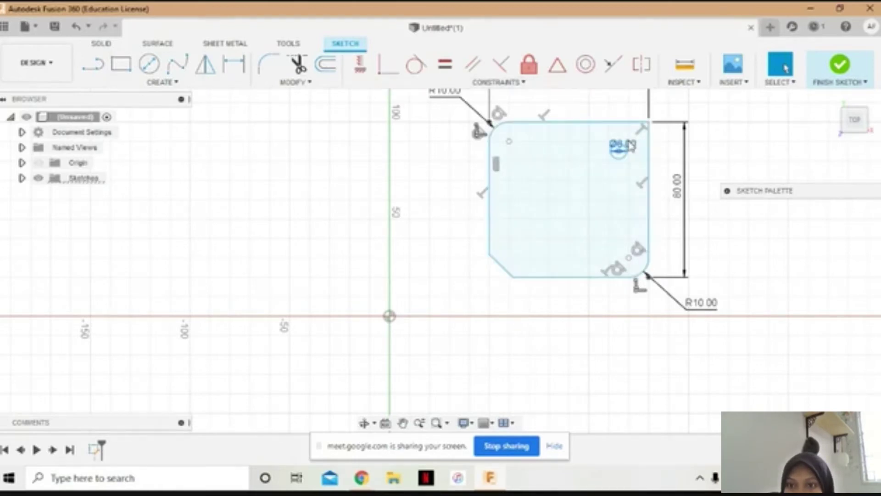
left_click_drag(632, 147, 682, 96)
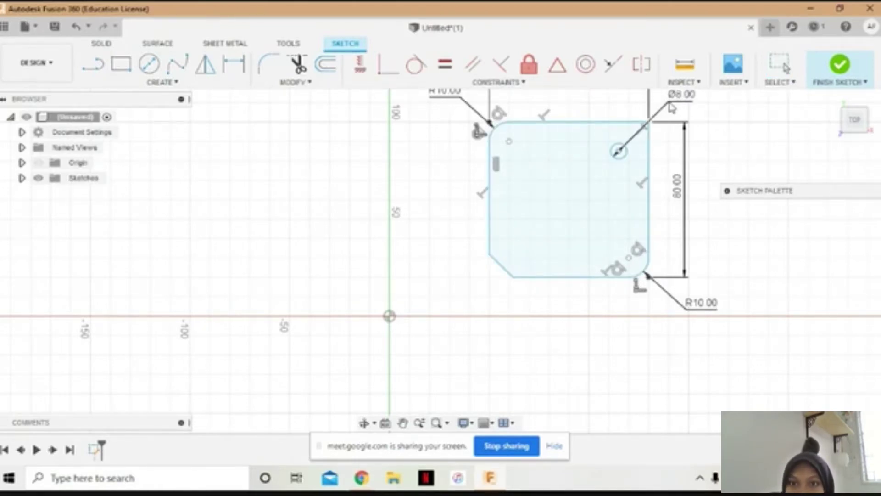
left_click(93, 64)
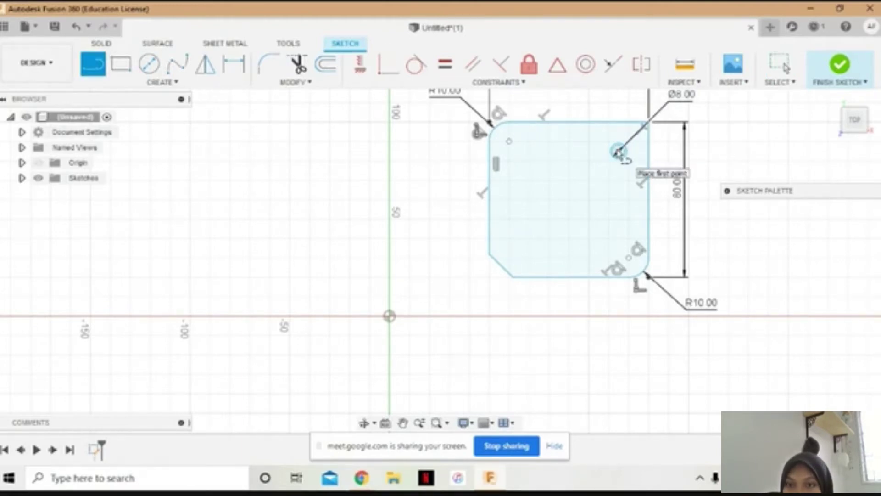
- Draw 50 mm helper lines down and left from the first hole's centre
left_click(619, 151)
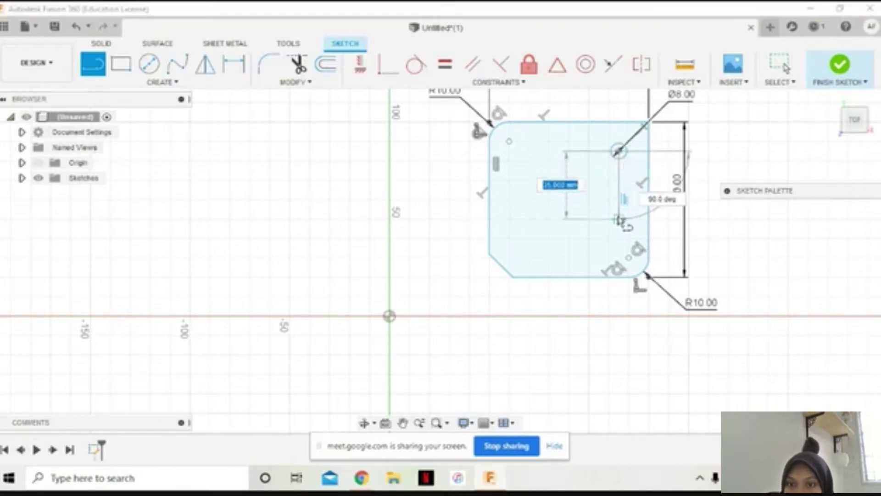
type("4")
key("Return")
key("Escape")
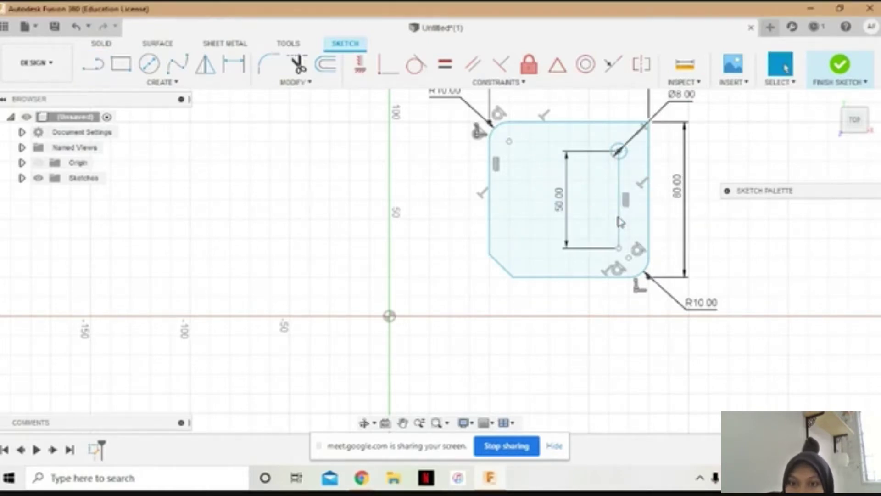
left_click(102, 64)
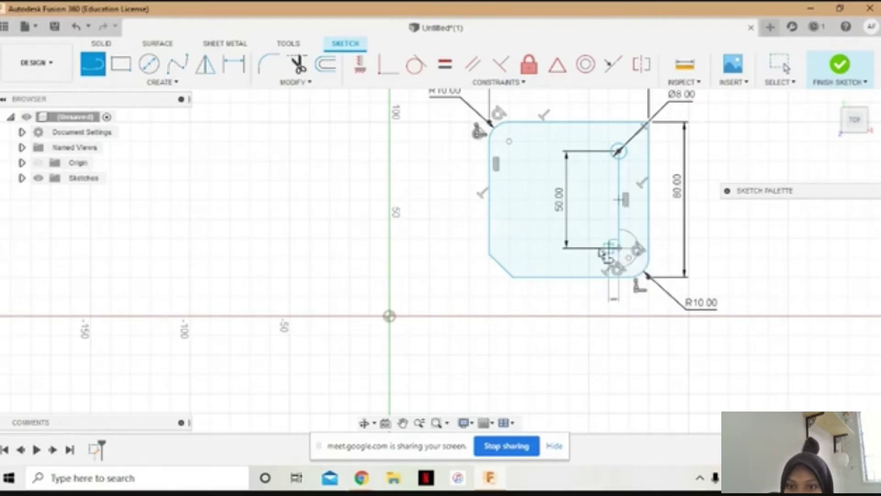
left_click(618, 248)
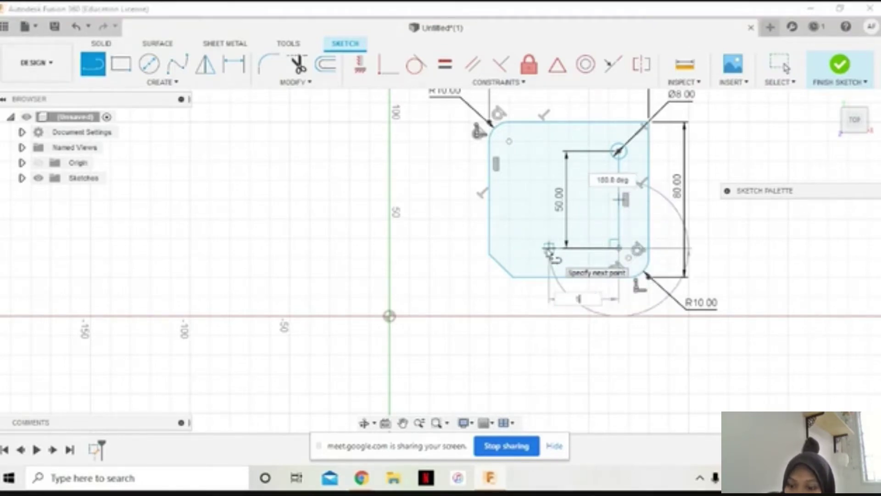
type("50")
key("Return")
key("Escape")
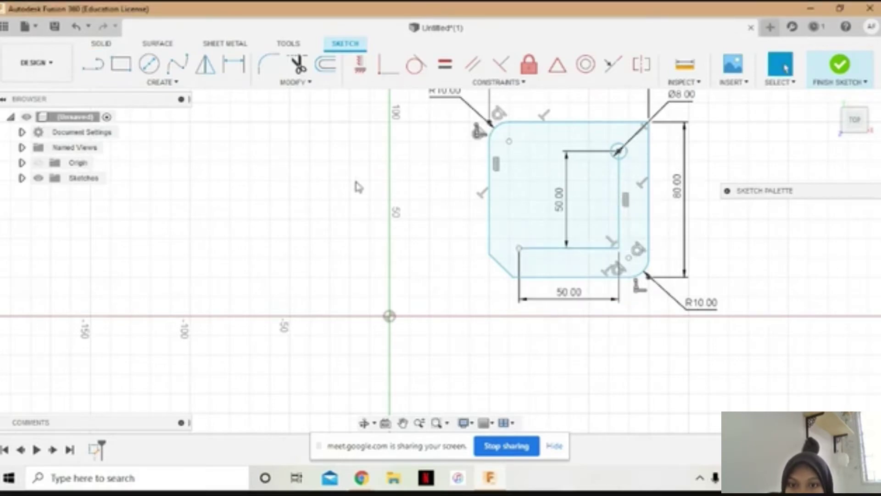
- Add an Ø8 circle at the helper lines' corner and move its dimension outside
left_click(147, 64)
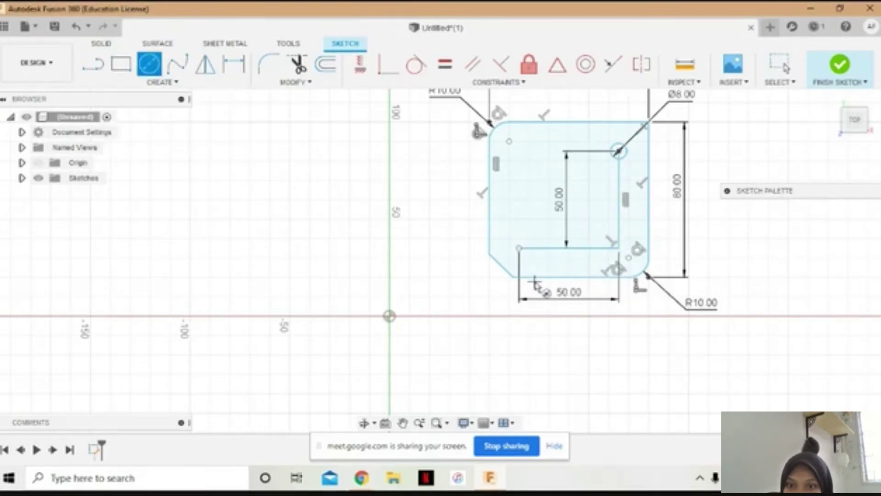
left_click(518, 248)
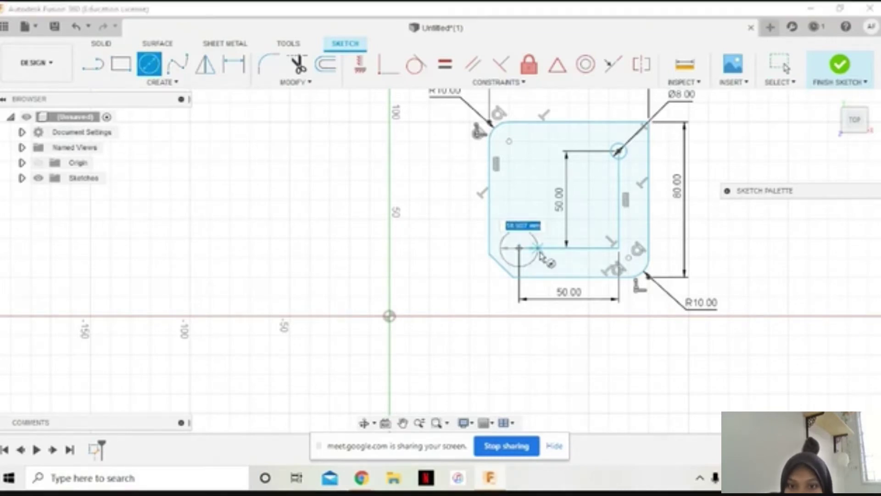
type("8")
key("Return")
key("Escape")
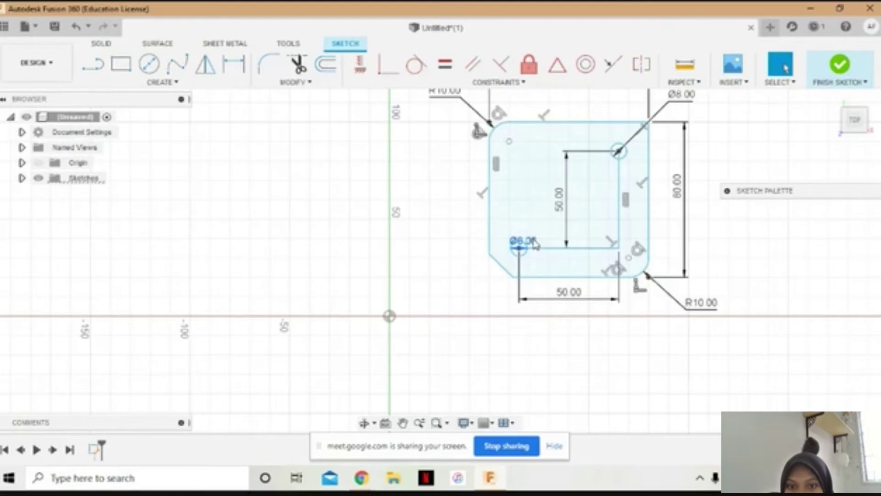
left_click_drag(532, 243, 481, 290)
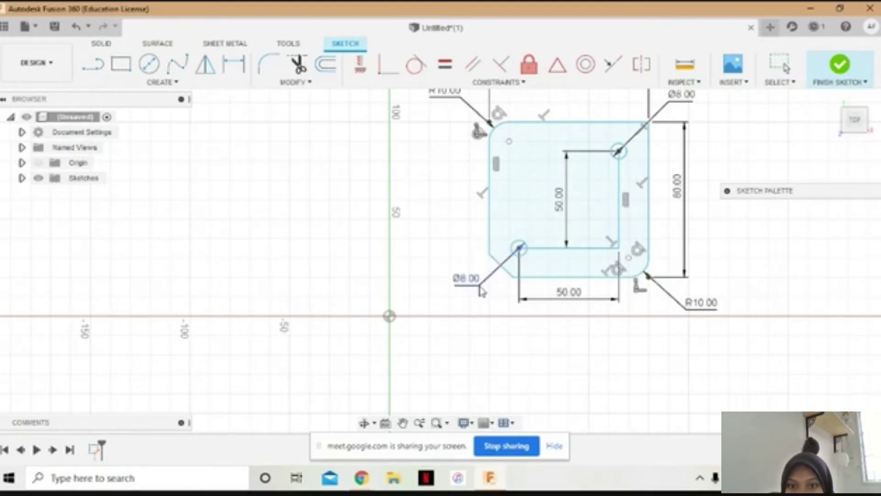
key("Escape")
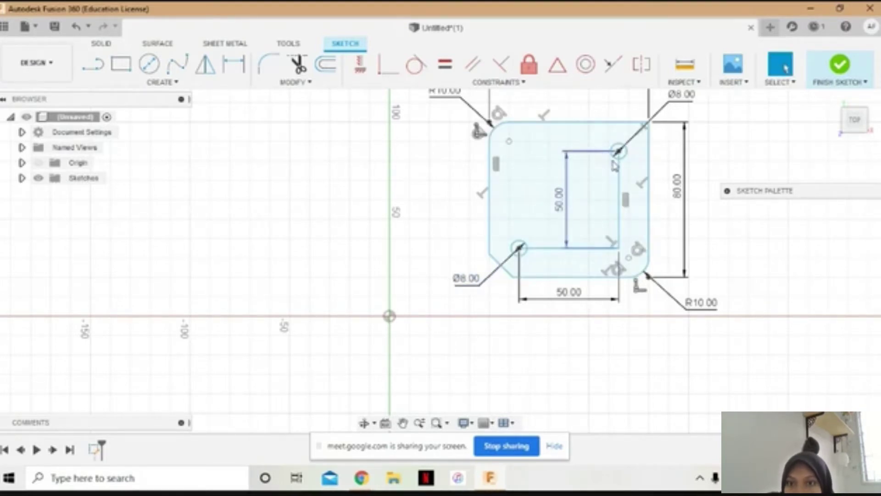
left_click(620, 173)
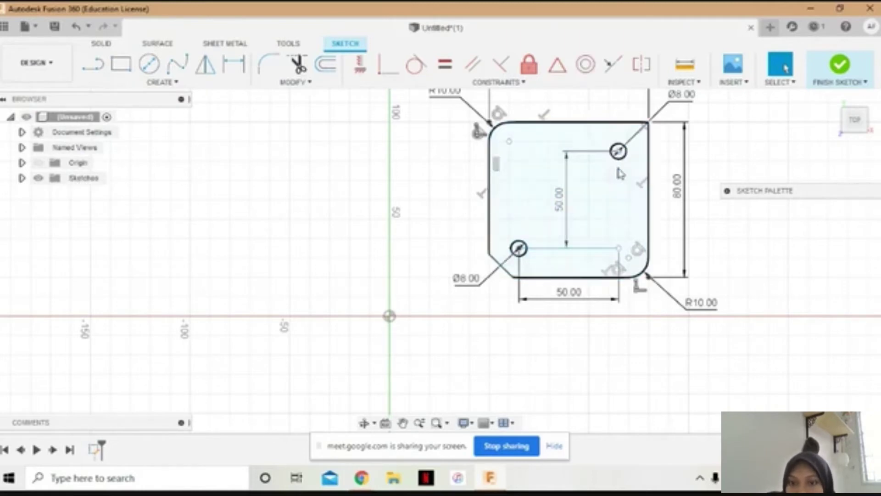
- Delete the 50 mm helper lines and view the sketch from the Home angle
key("Delete")
left_click(582, 248)
key("Delete")
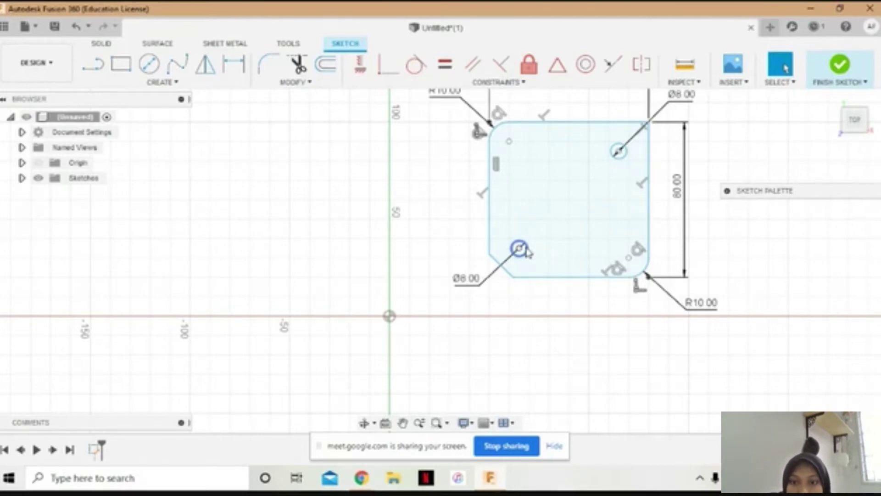
mouse_move(854, 120)
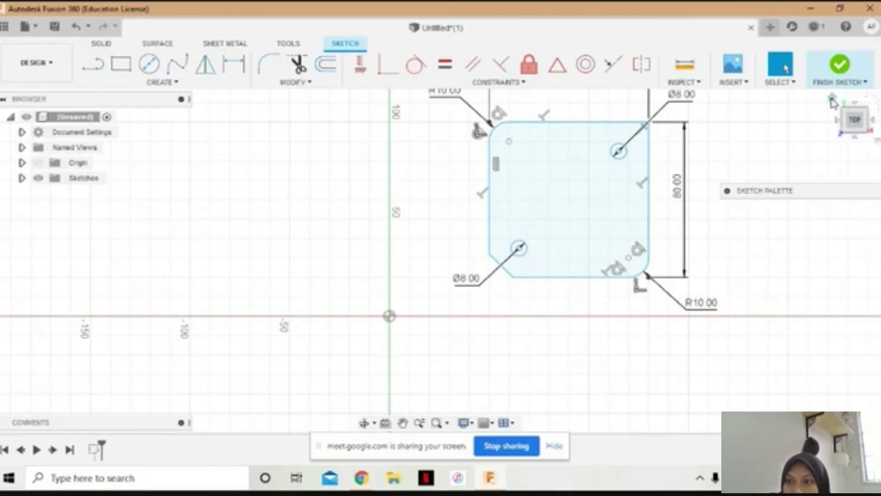
scroll(834, 103, "up", 1)
left_click(833, 100)
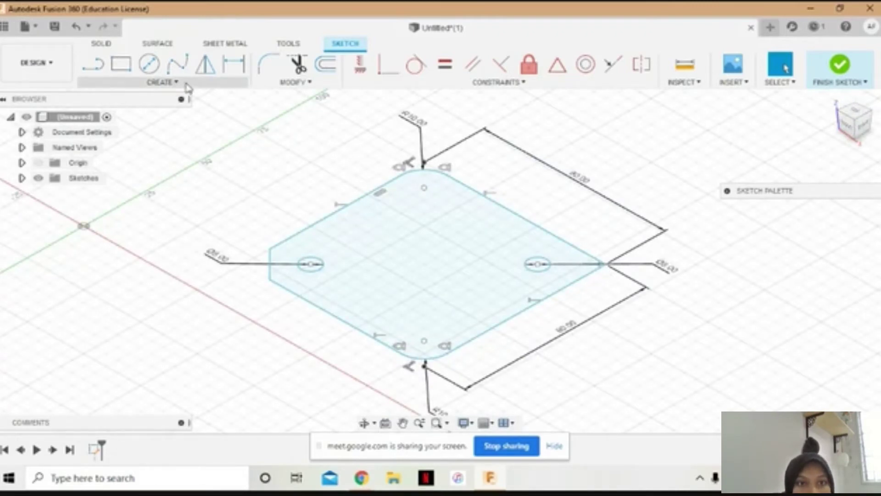
left_click(200, 88)
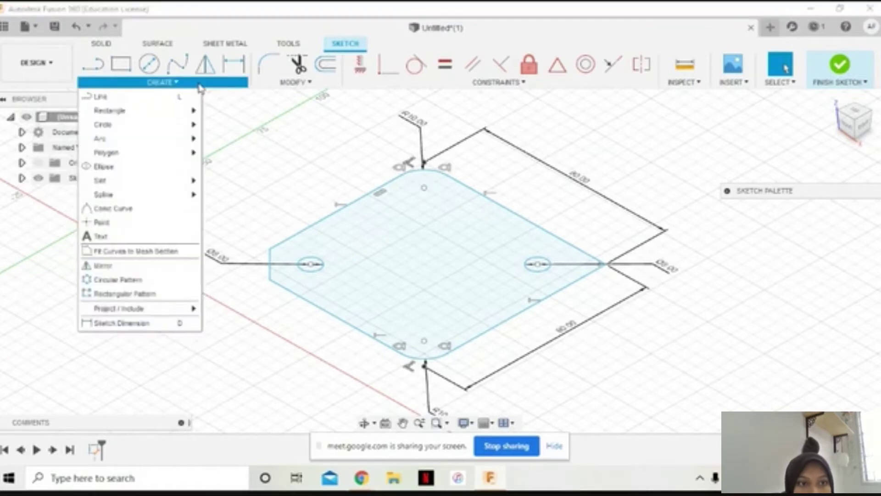
- Extrude the plate outline 5 mm into a solid body with two through holes
left_click(102, 44)
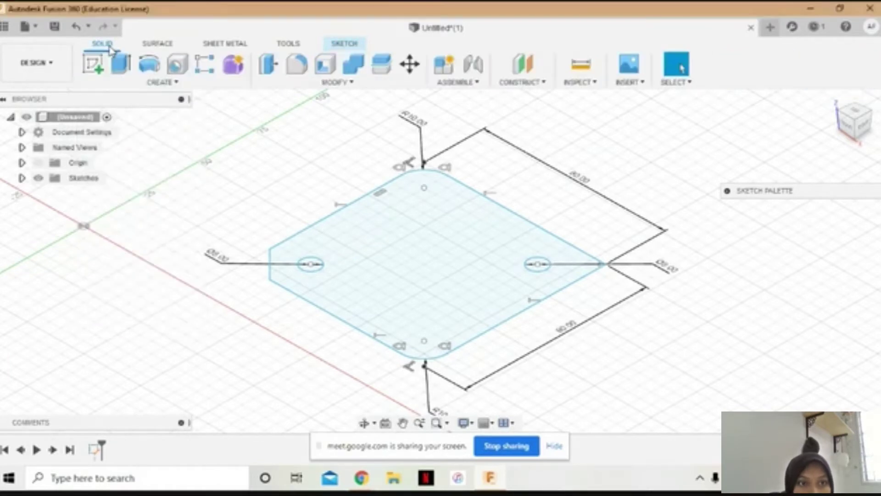
left_click(159, 84)
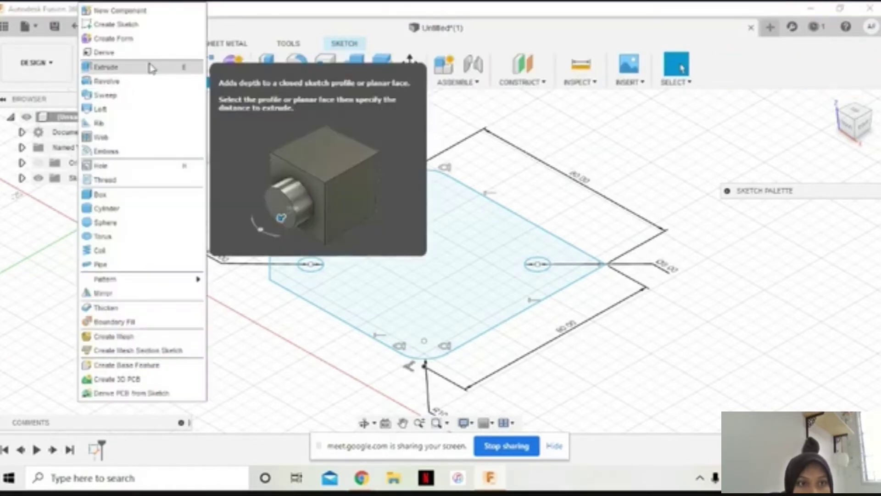
left_click(151, 68)
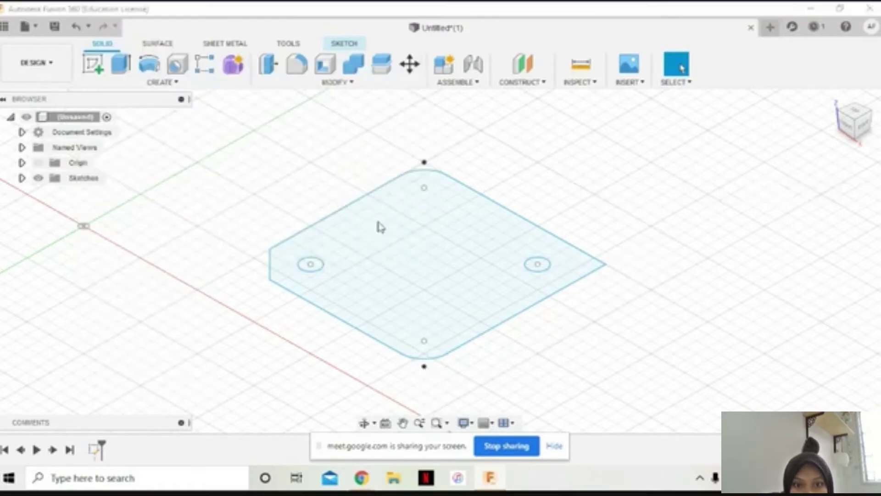
left_click(404, 245)
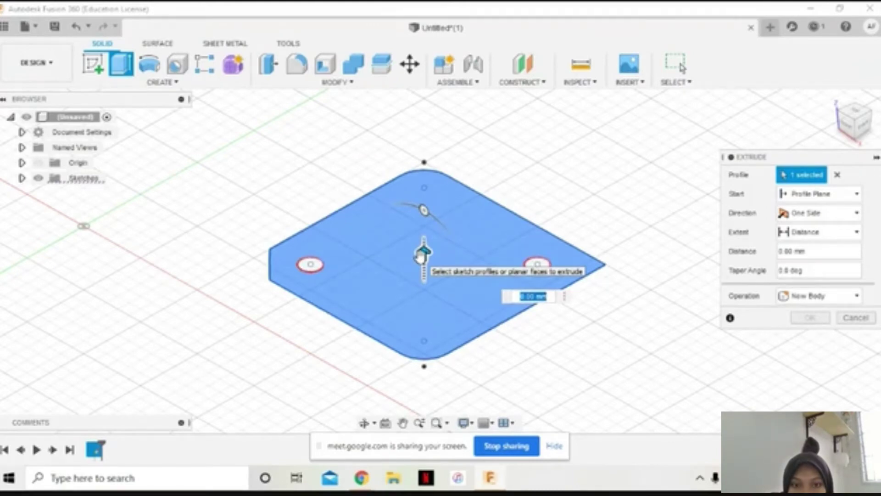
left_click_drag(420, 257, 421, 248)
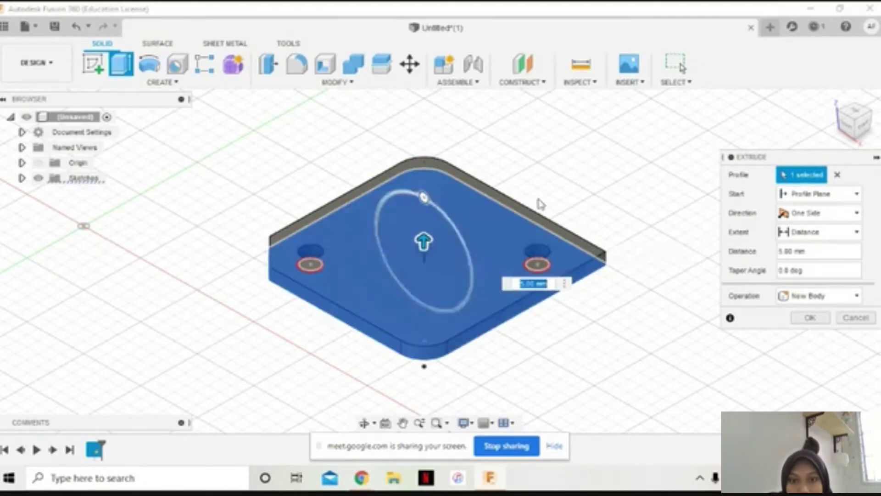
key("Return")
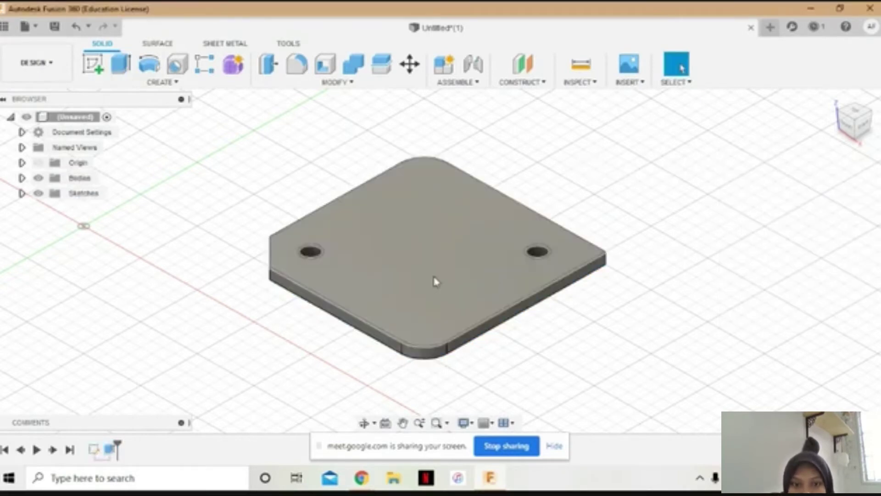
- Zoom out from the top view and start a sketch on the XY origin plane
left_click(862, 115)
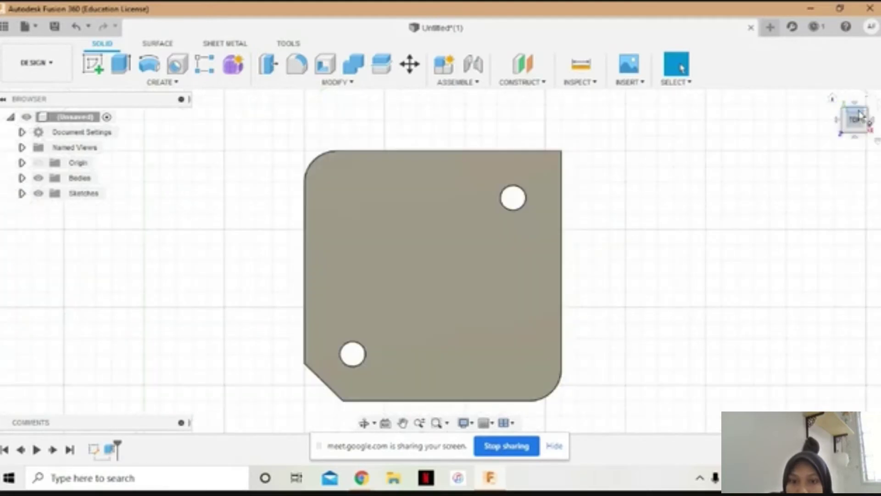
scroll(646, 315, "up", 2)
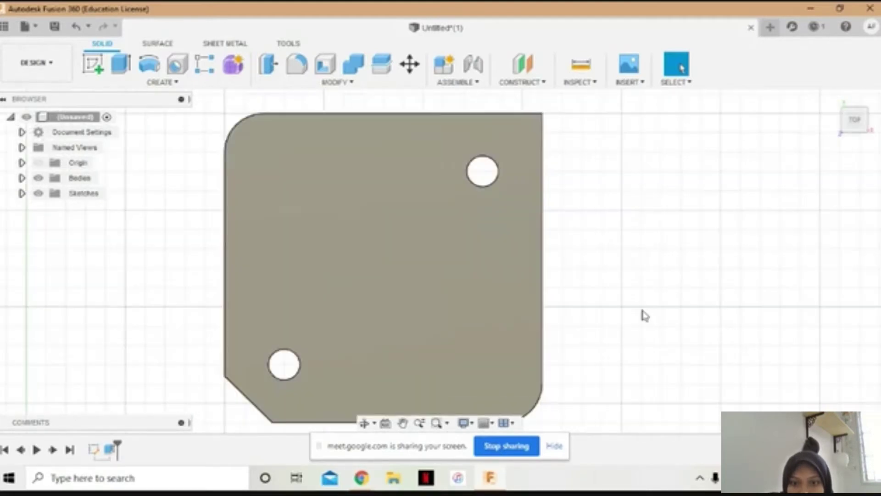
scroll(645, 315, "down", 1)
scroll(645, 315, "down", 1)
scroll(645, 315, "down", 1)
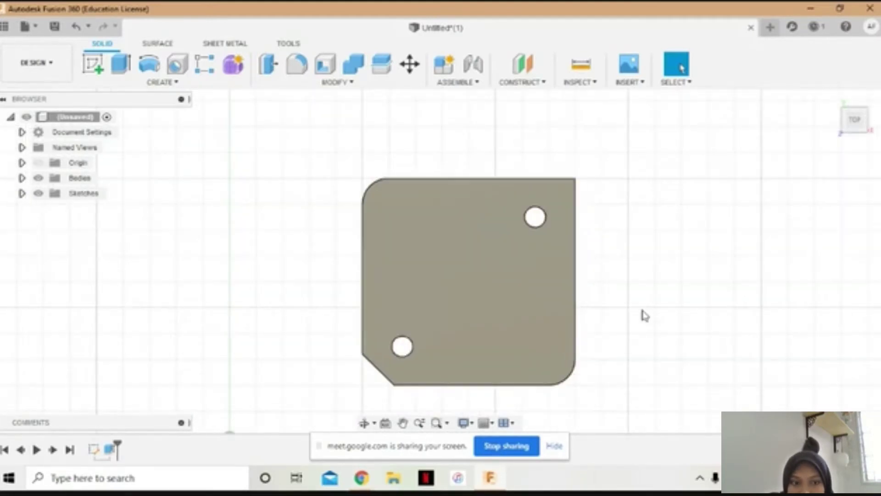
scroll(645, 315, "down", 1)
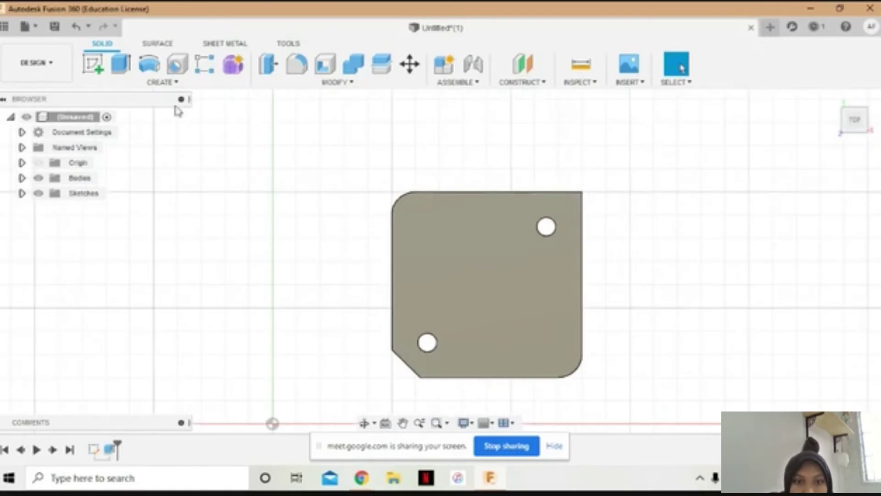
scroll(256, 156, "down", 1)
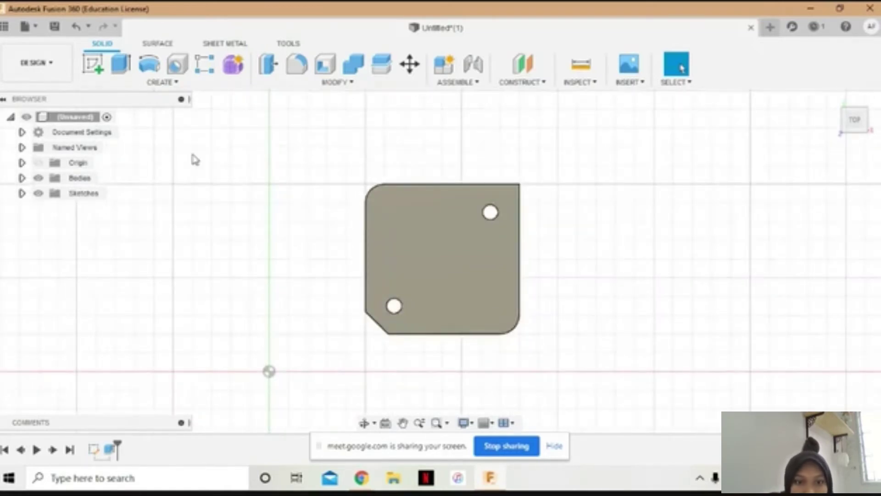
left_click(93, 65)
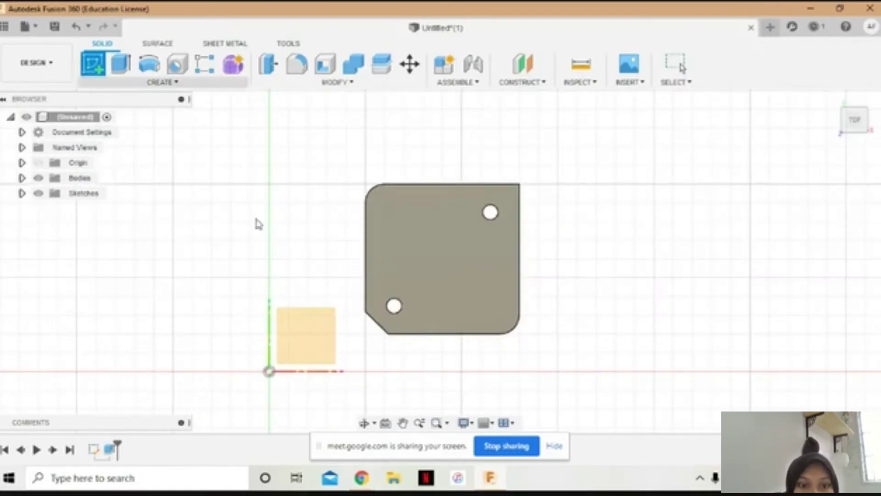
left_click(309, 331)
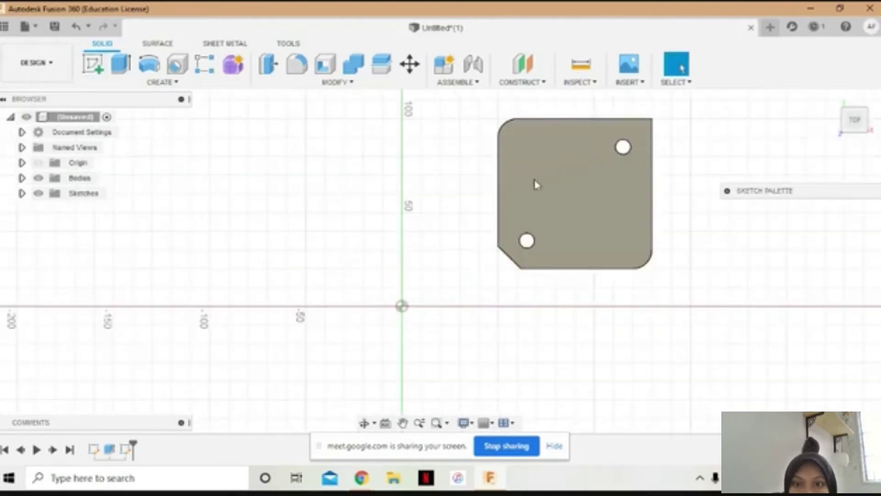
- Sketch on the plate's face and draw a 10 mm vertical stub at its top-right corner
left_click(557, 168)
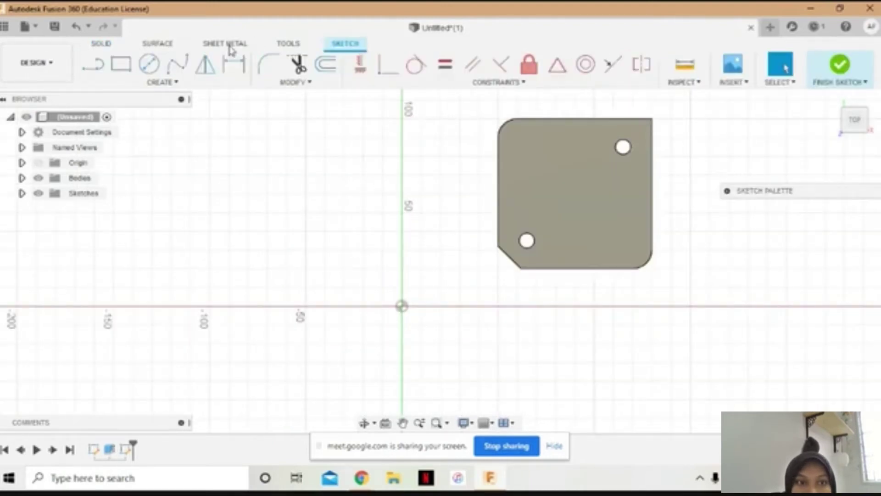
left_click(94, 65)
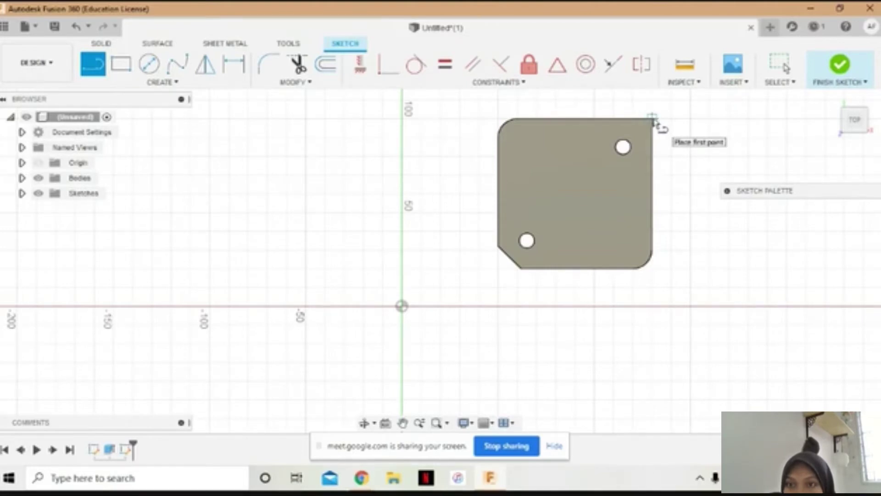
left_click(653, 117)
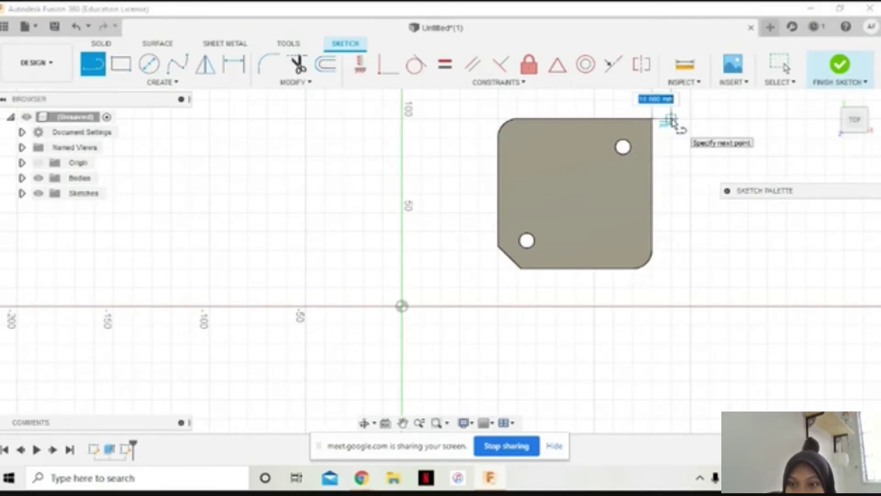
type("10")
key("Escape")
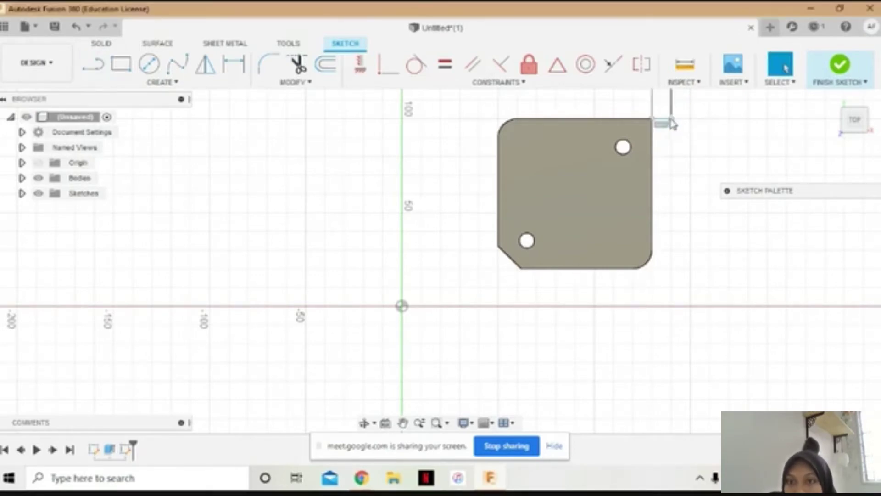
key("l")
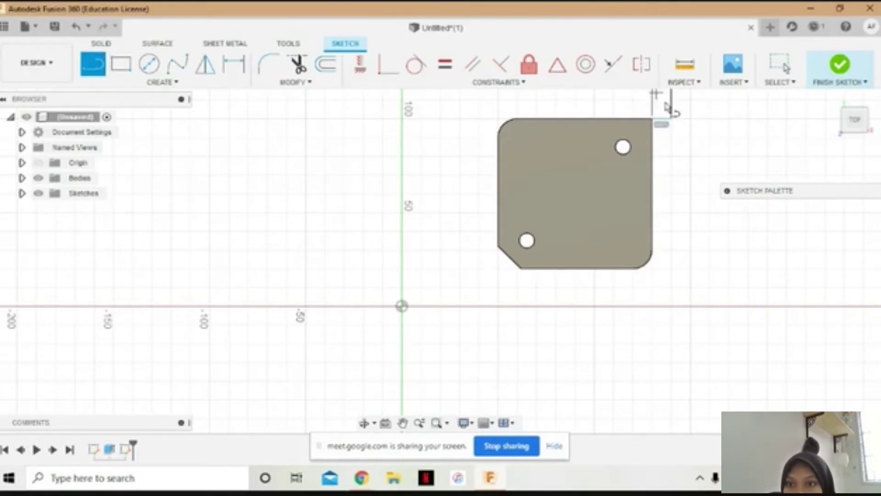
left_click(671, 120)
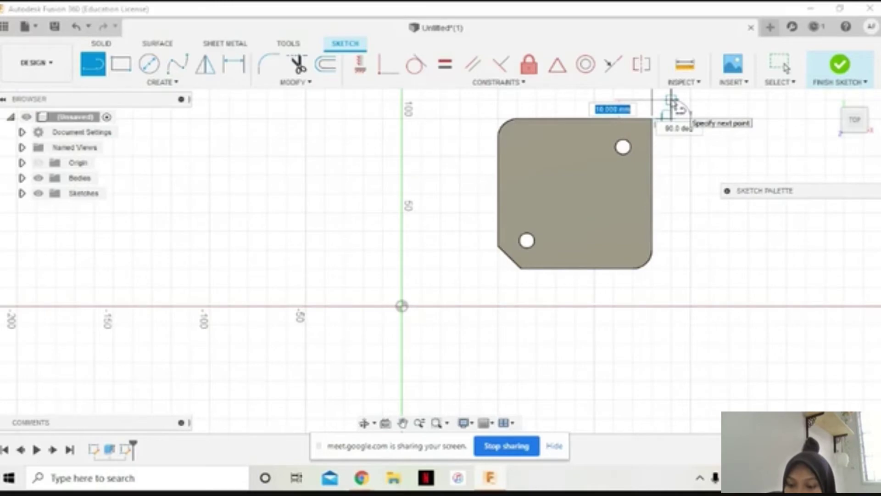
type("10")
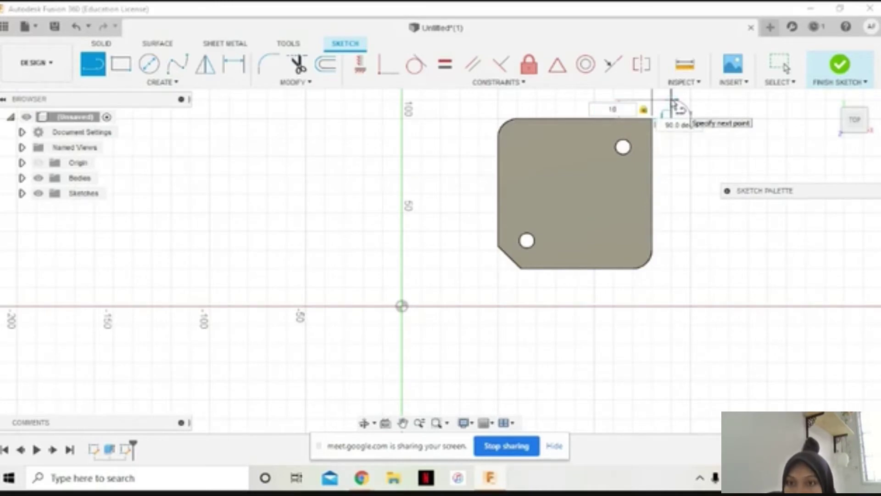
key("Return")
key("Escape")
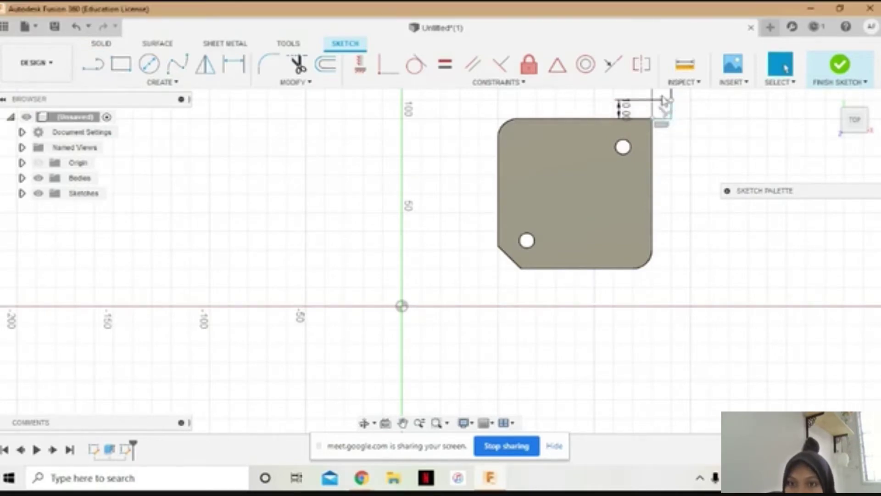
- Draw the 100 mm top and left edges of the square
left_click(96, 73)
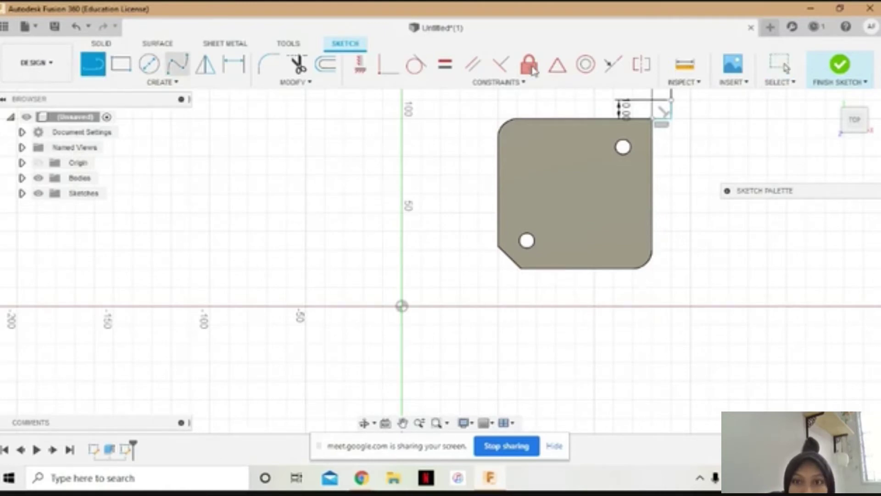
left_click(671, 103)
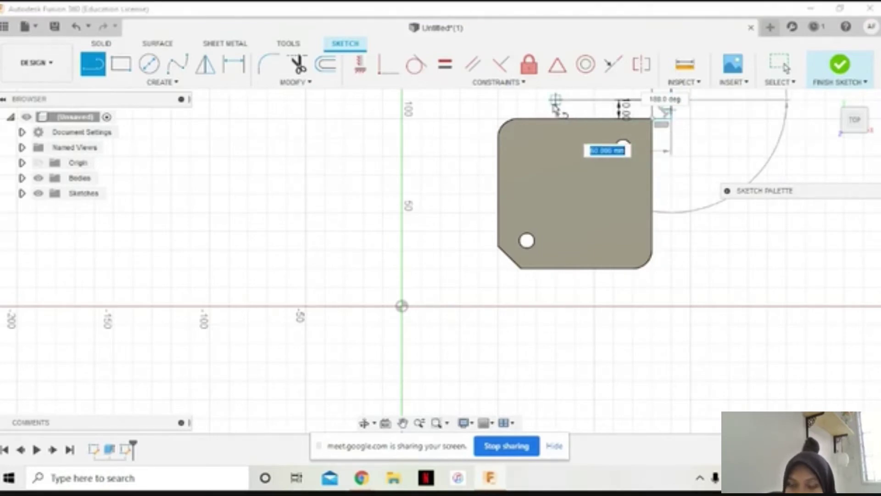
type("100")
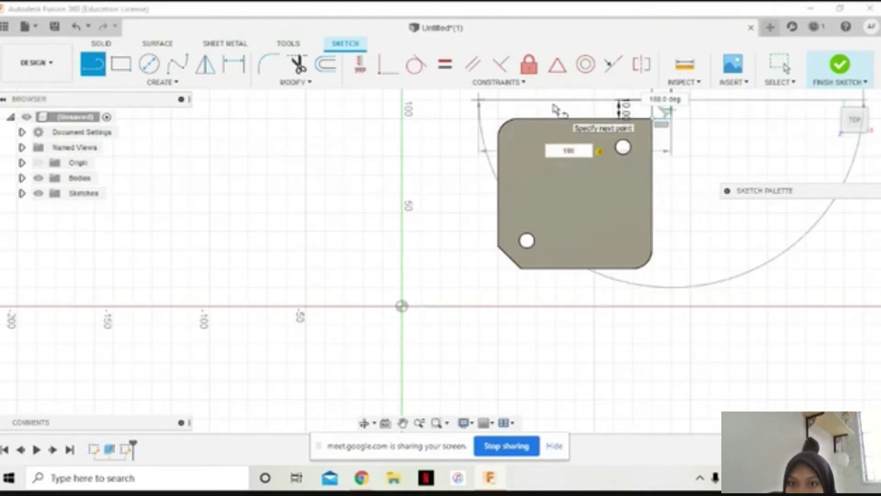
key("Return")
key("Escape")
left_click(94, 65)
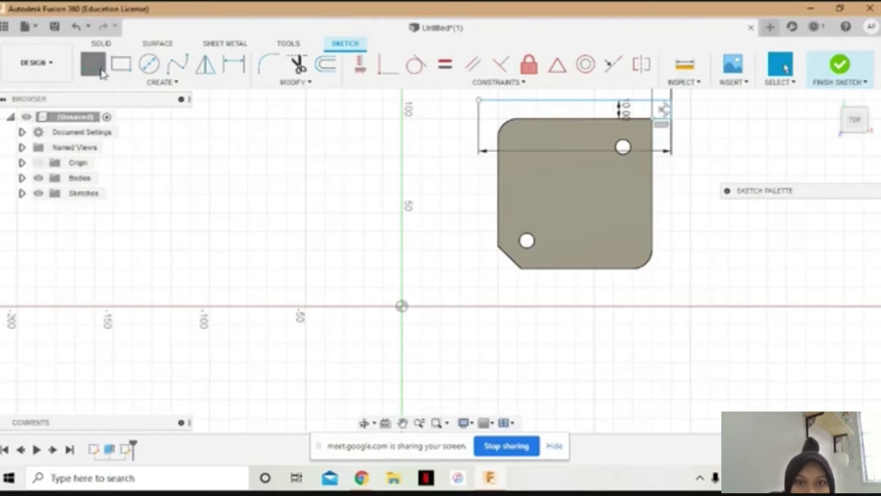
left_click(479, 101)
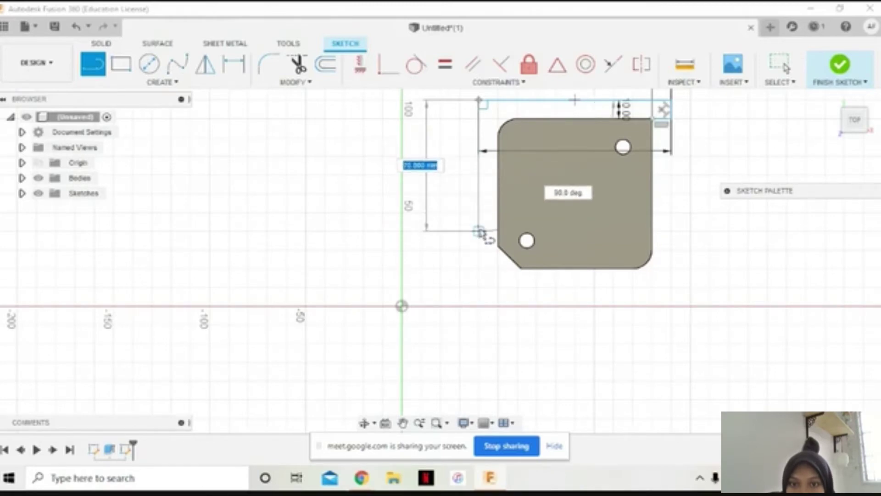
key("BackSpace")
type("100")
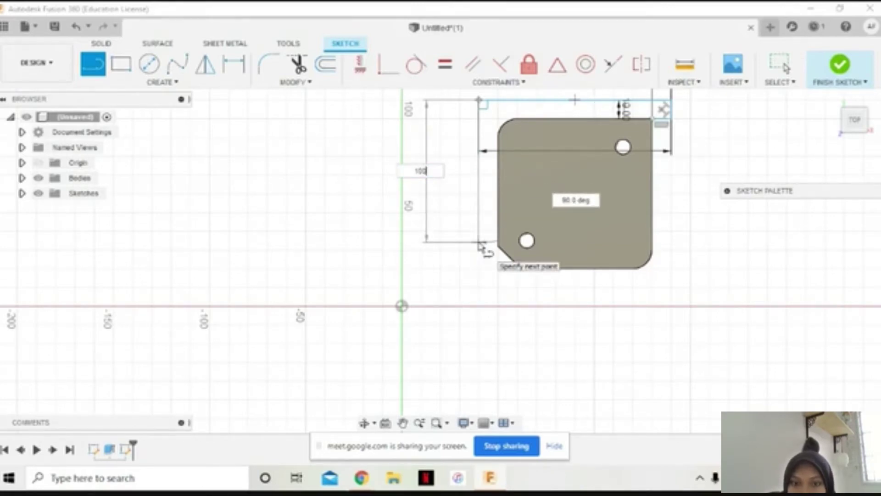
key("Return")
key("Escape")
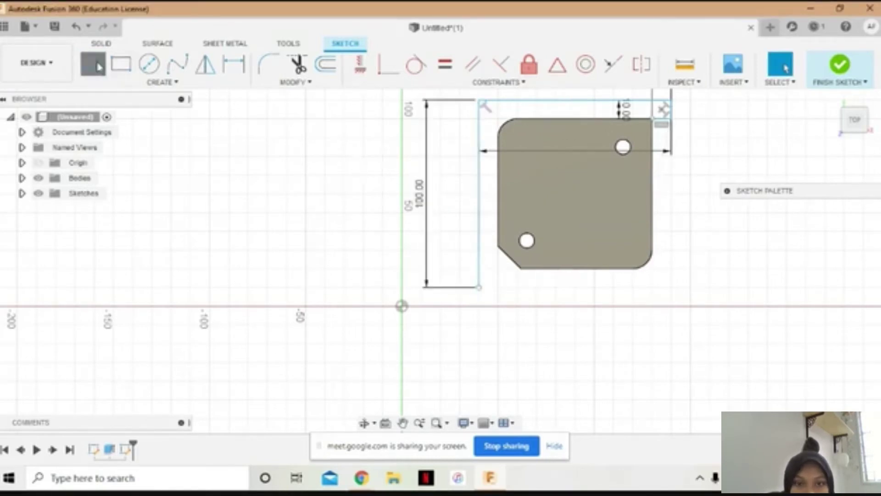
- Draw the 100 mm bottom and right edges, closing the square
key("l")
left_click(479, 288)
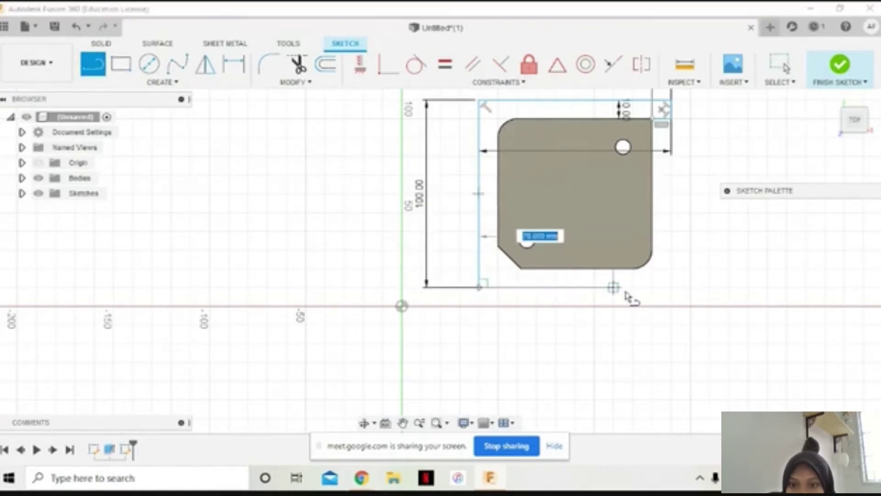
type("100")
key("Return")
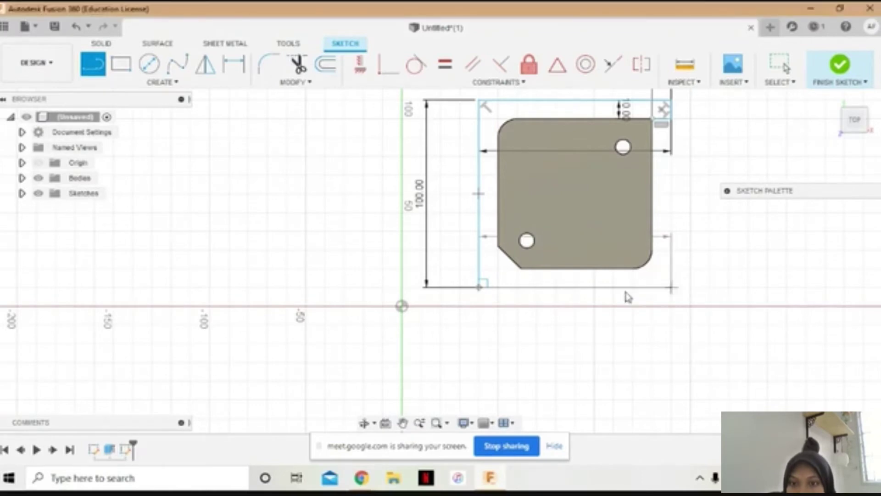
key("Escape")
left_click(109, 67)
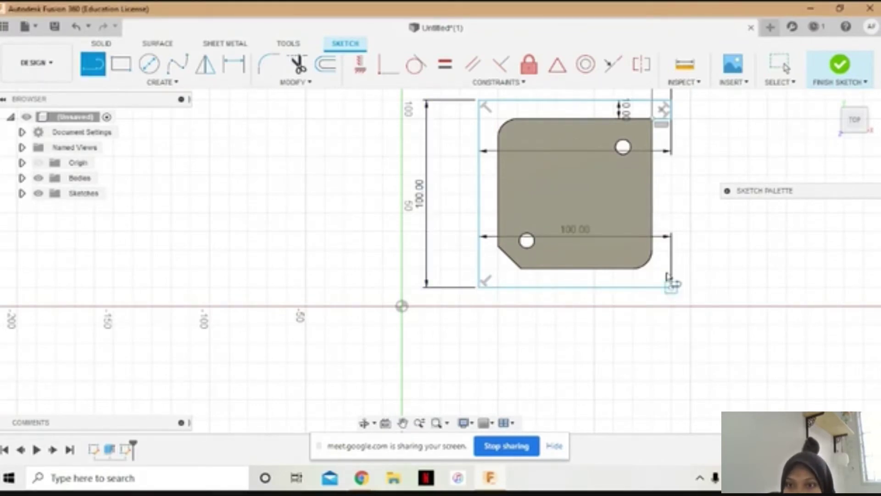
left_click(671, 287)
type("100")
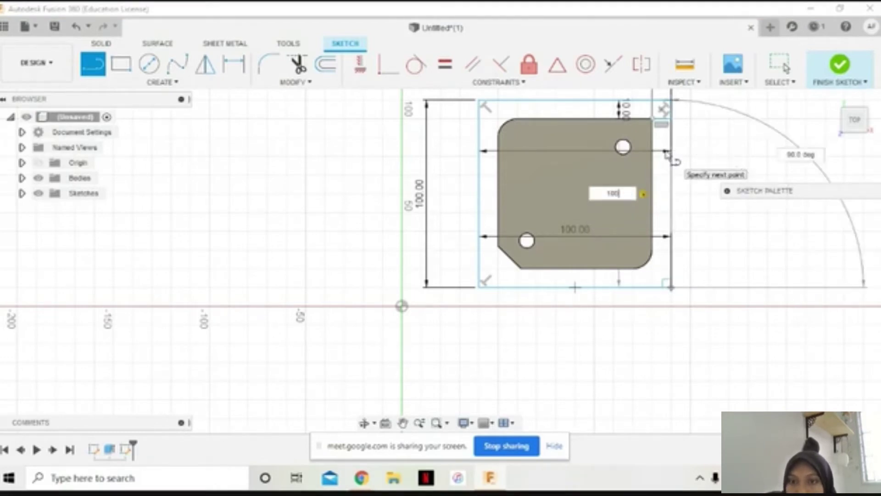
key("Return")
key("Escape")
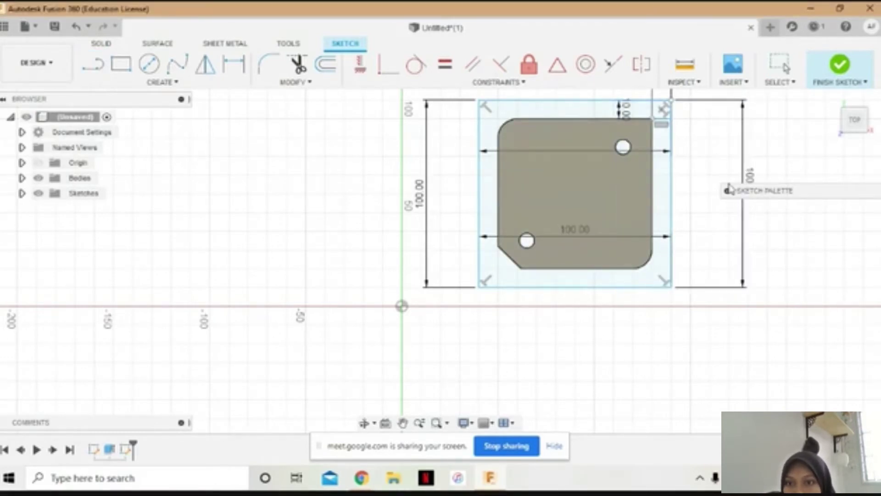
- Move the three 100.00 dimensions outside the square
left_click_drag(621, 183, 730, 186)
left_click_drag(579, 242, 583, 350)
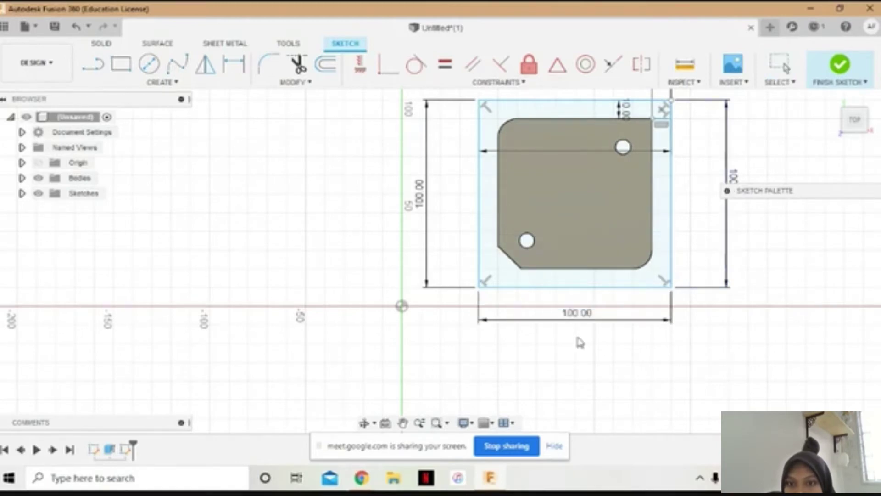
left_click_drag(582, 156, 582, 79)
key("Escape")
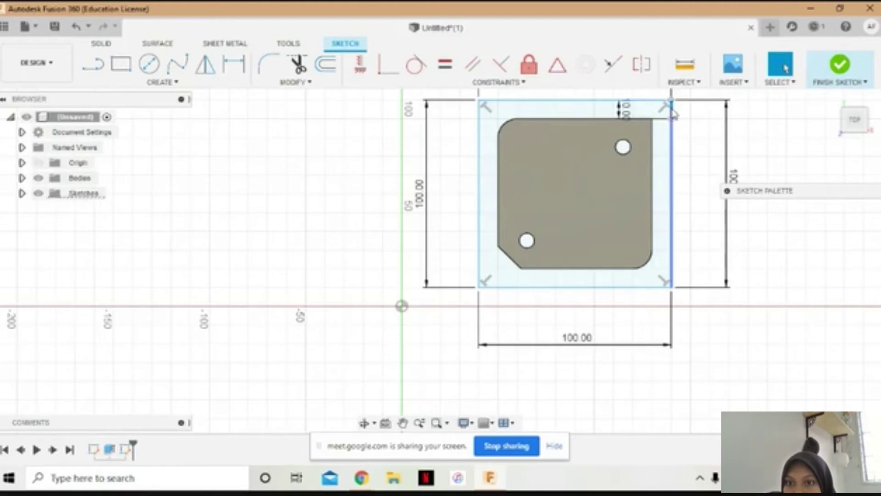
- Delete the 10 mm corner stub and return to the home view
left_click(672, 110)
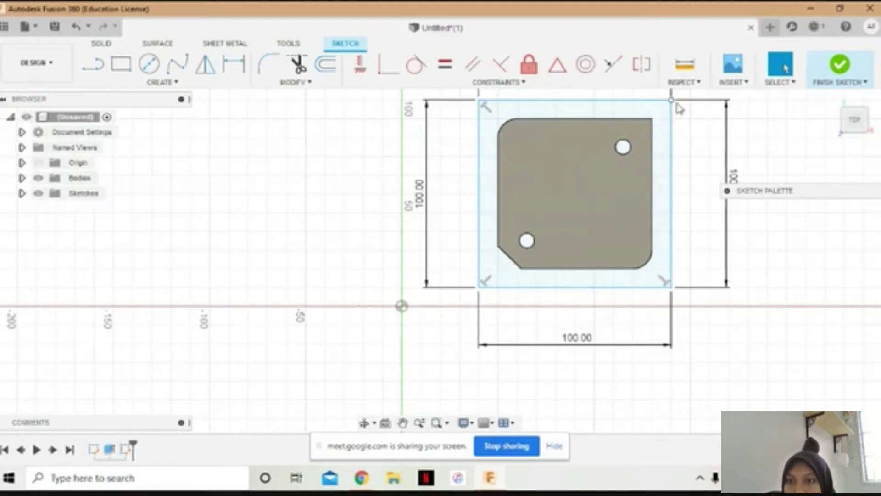
key("Delete")
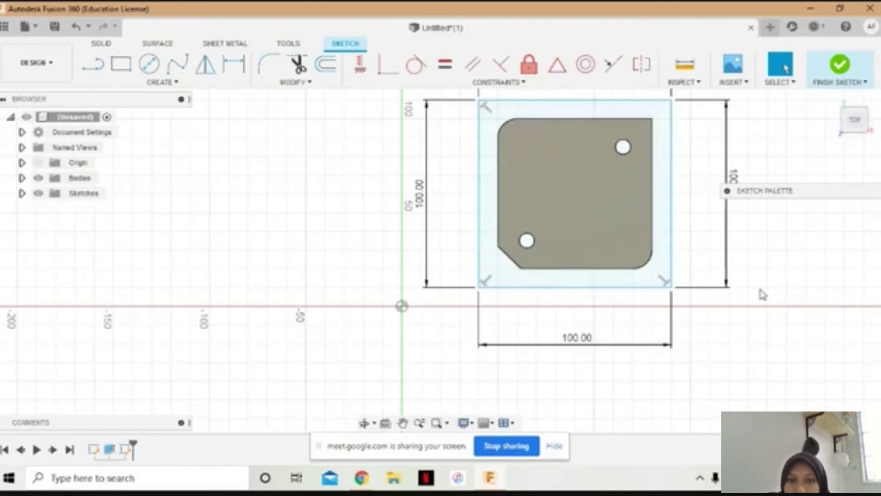
mouse_move(854, 120)
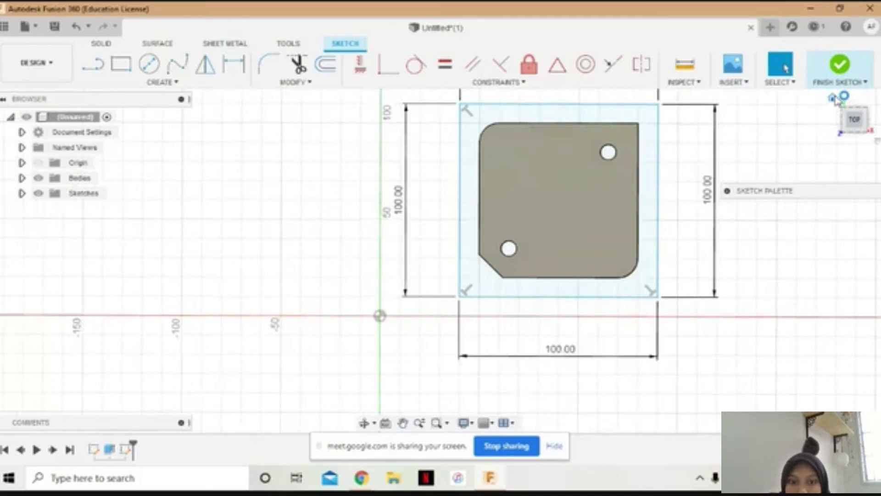
left_click(833, 98)
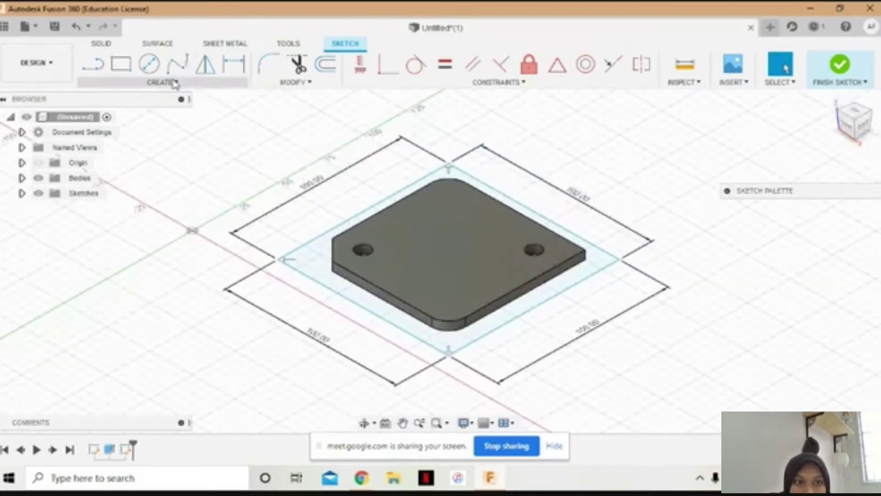
left_click(102, 43)
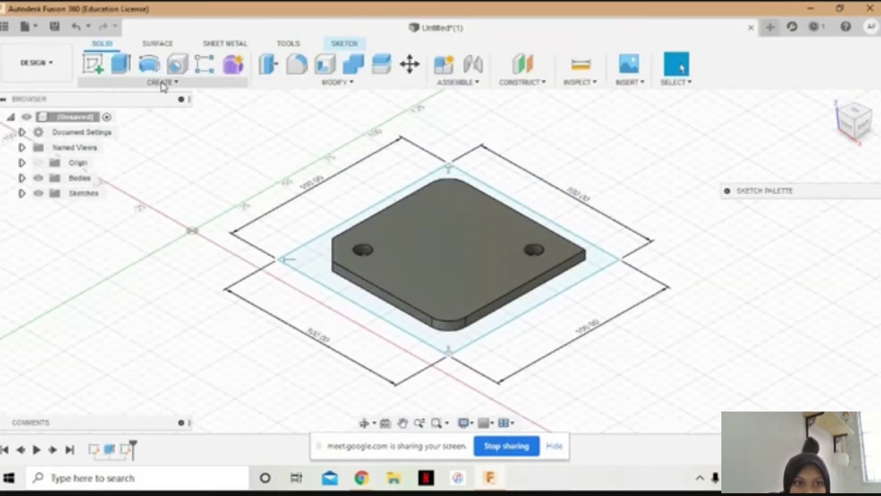
left_click(163, 84)
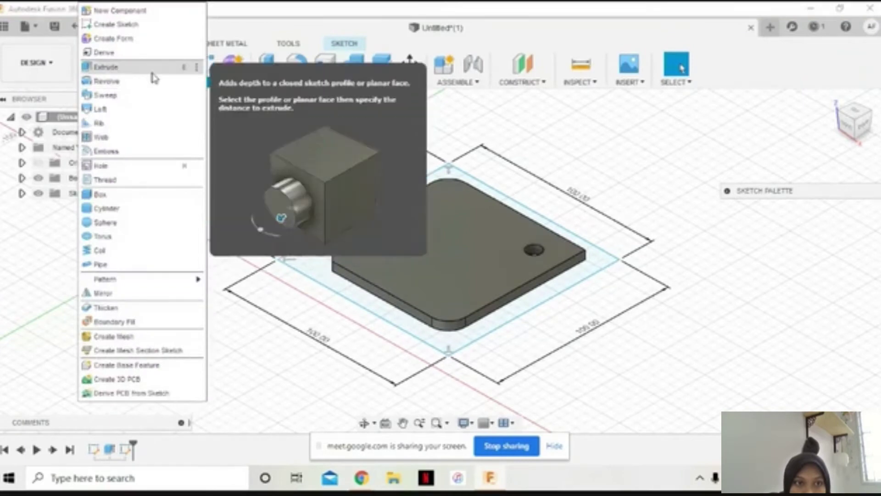
left_click(152, 69)
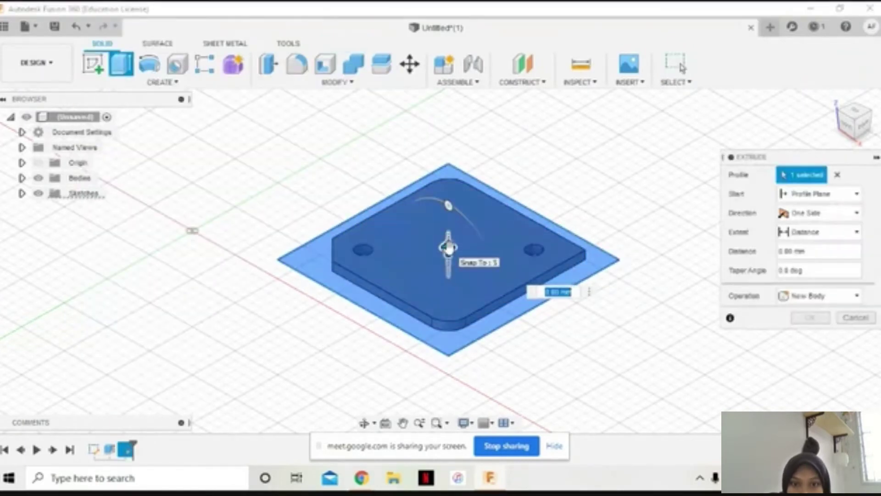
left_click_drag(449, 247, 449, 279)
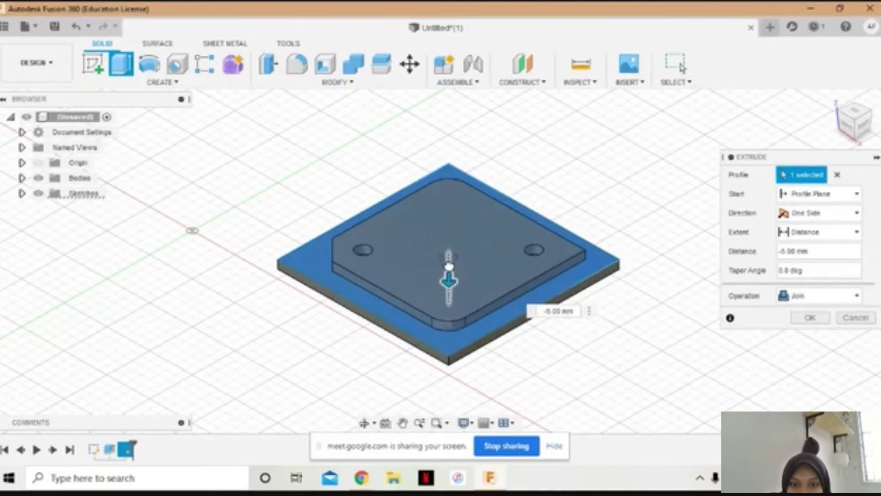
left_click_drag(448, 275, 448, 259)
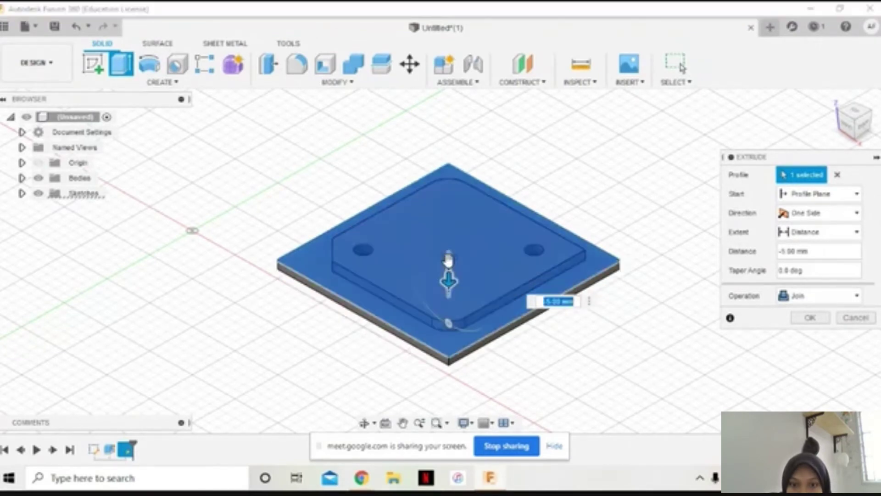
type("-")
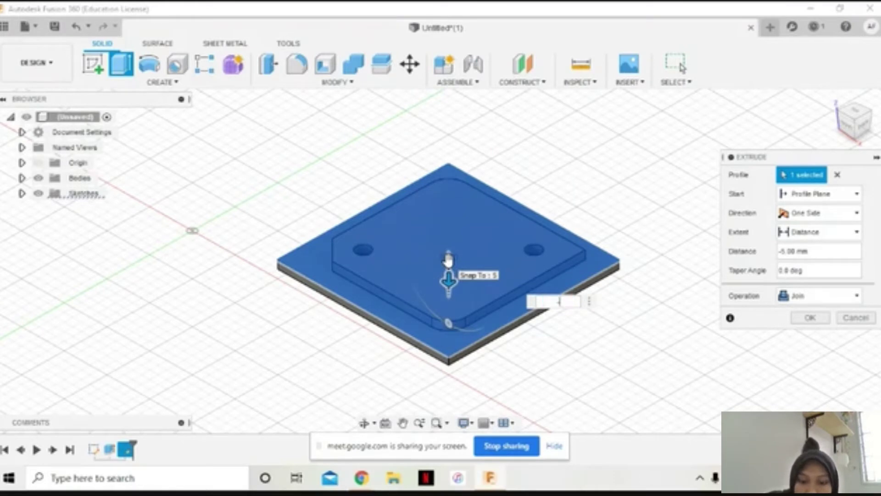
type("7")
key("Return")
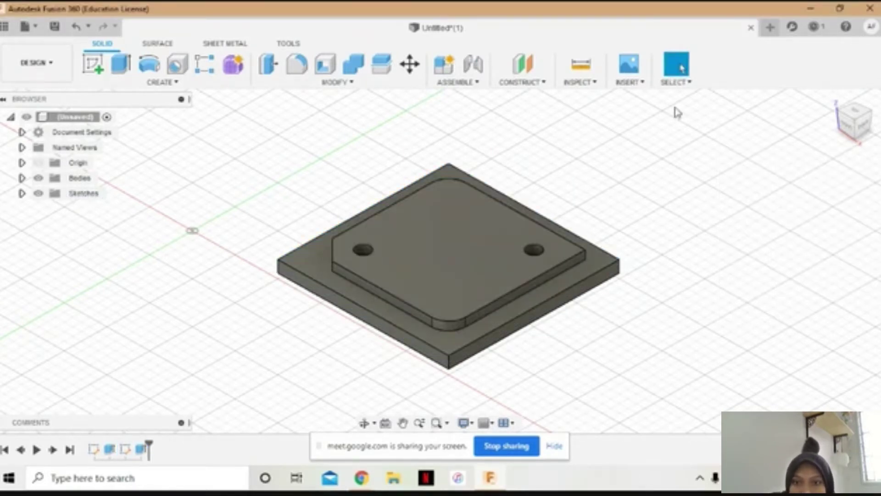
left_click(856, 112)
mouse_move(855, 119)
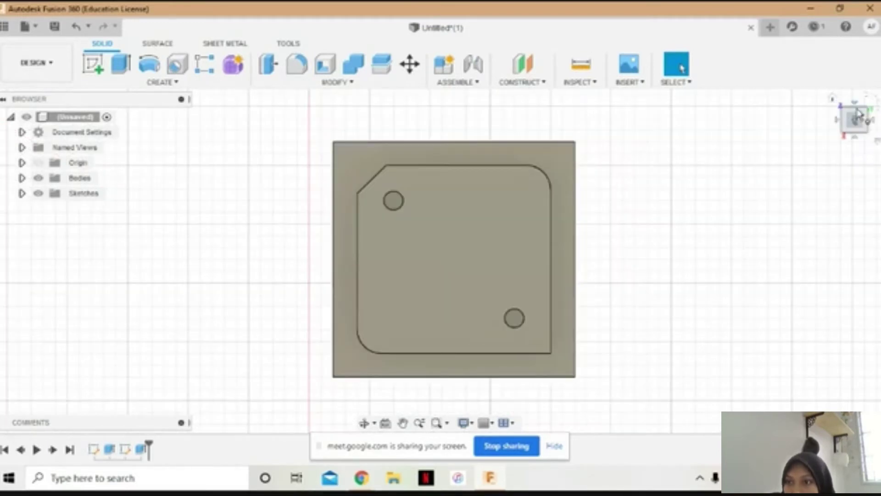
left_click(868, 94)
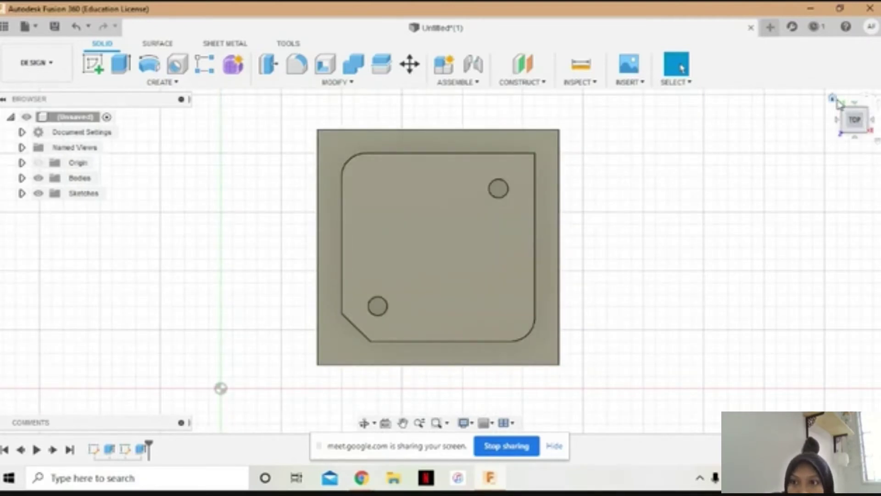
left_click(833, 99)
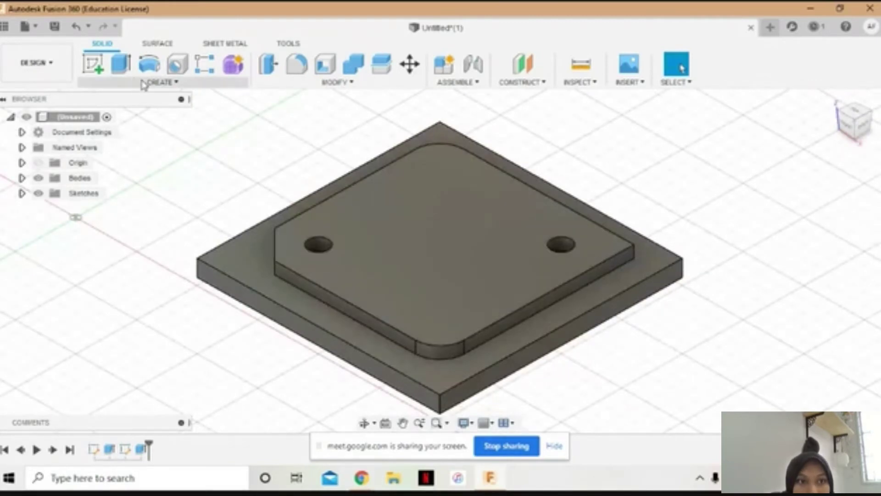
left_click(156, 82)
- Extrude the right hole circle -5 mm as a cut into the part
left_click(138, 68)
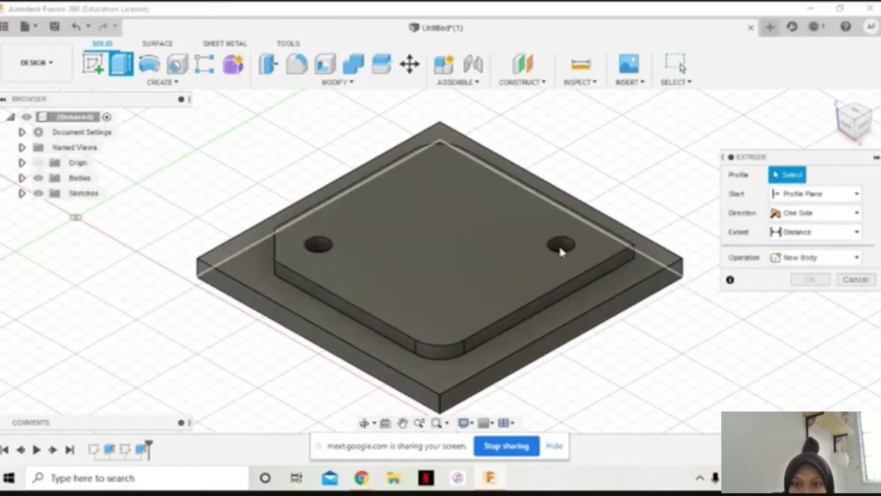
left_click(560, 260)
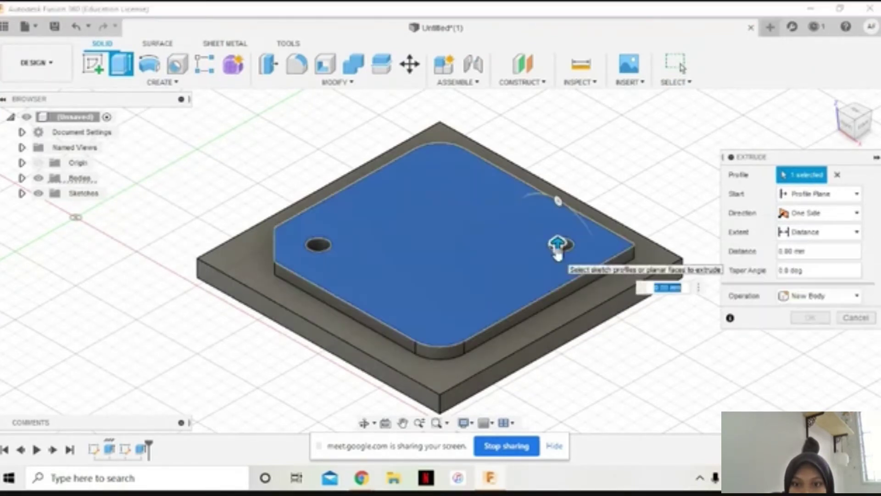
key("Escape")
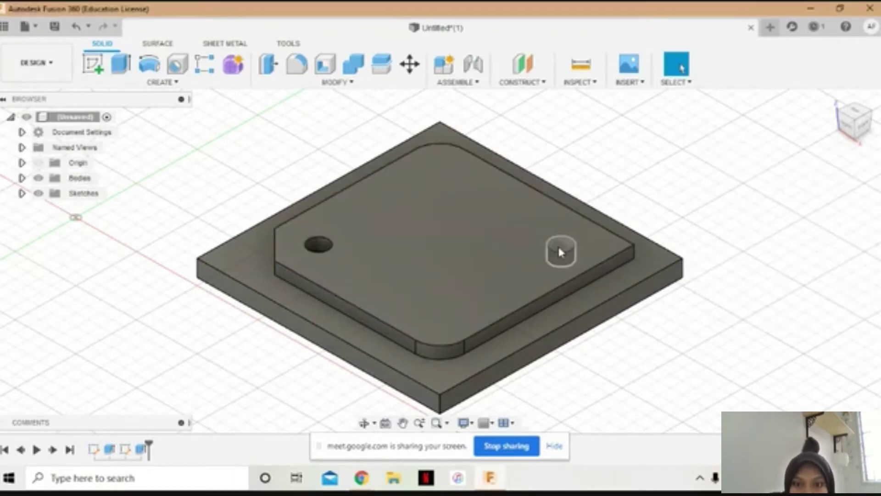
left_click(560, 252)
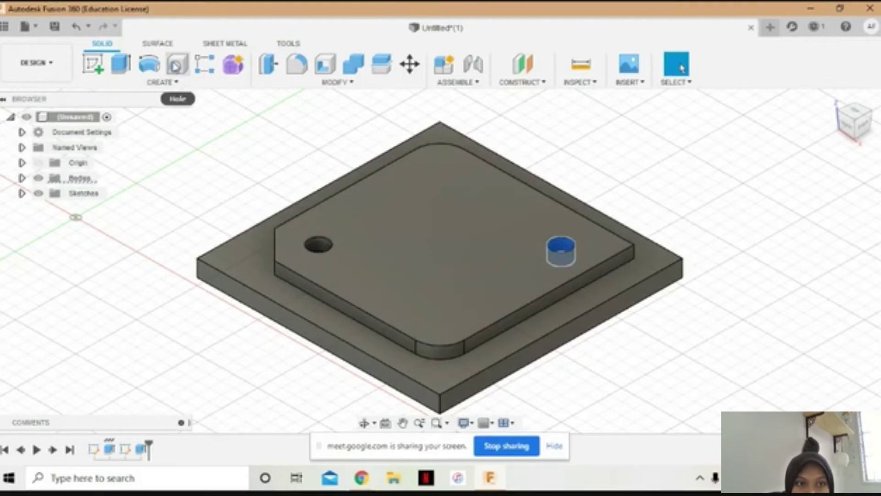
left_click(172, 82)
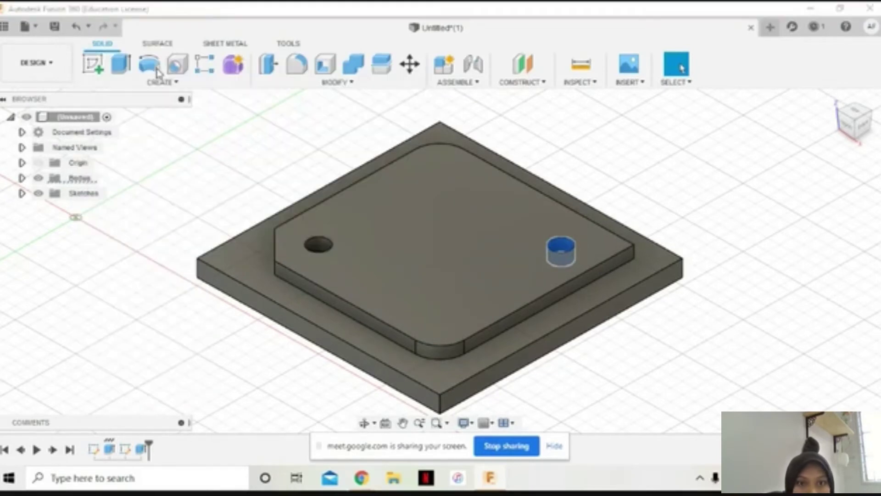
key("e")
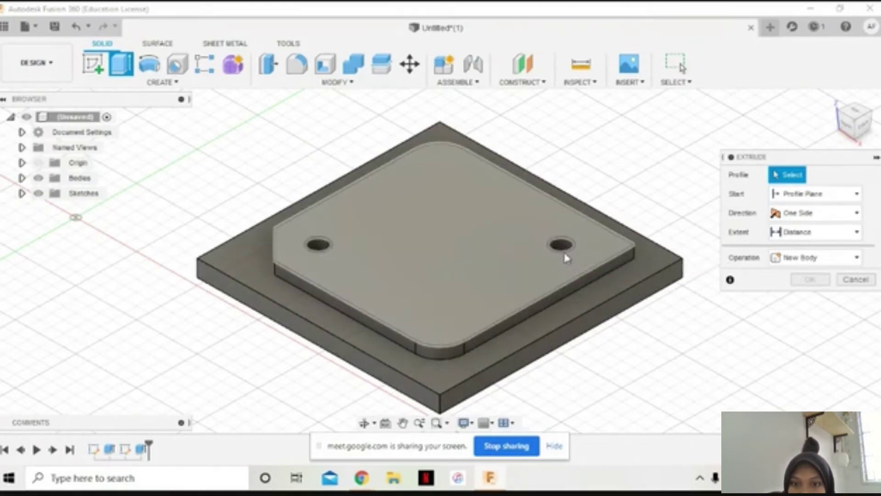
left_click(562, 245)
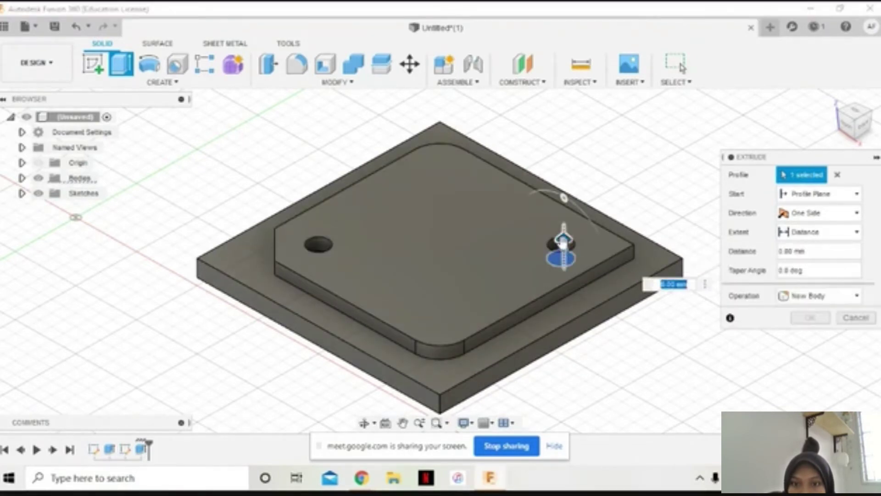
left_click_drag(563, 242, 563, 257)
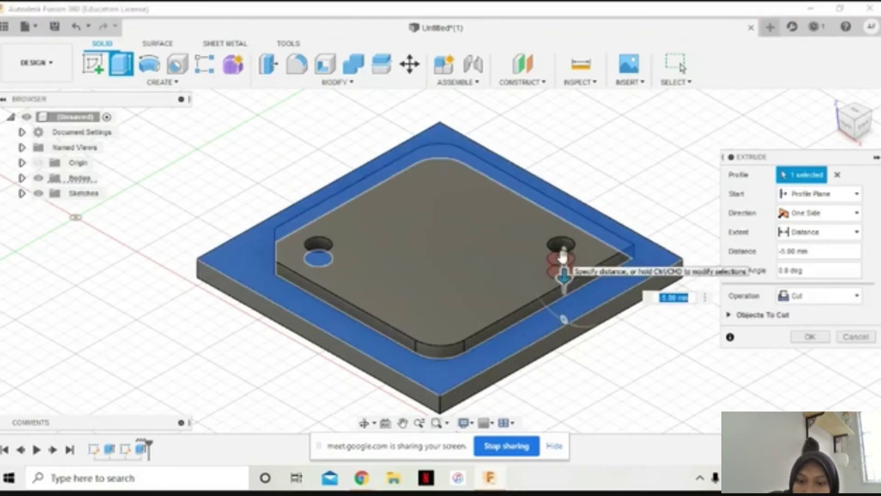
key("Return")
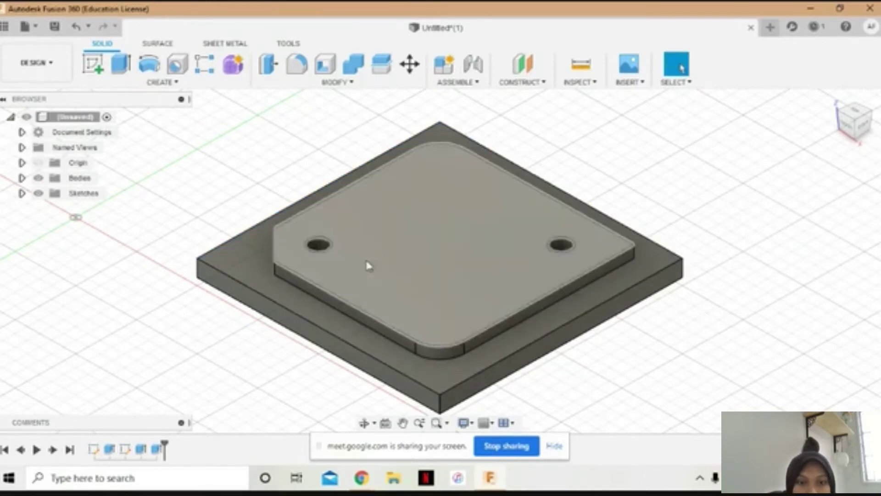
- Cut the left hole circle with an extrude distance of -2 mm
left_click(151, 83)
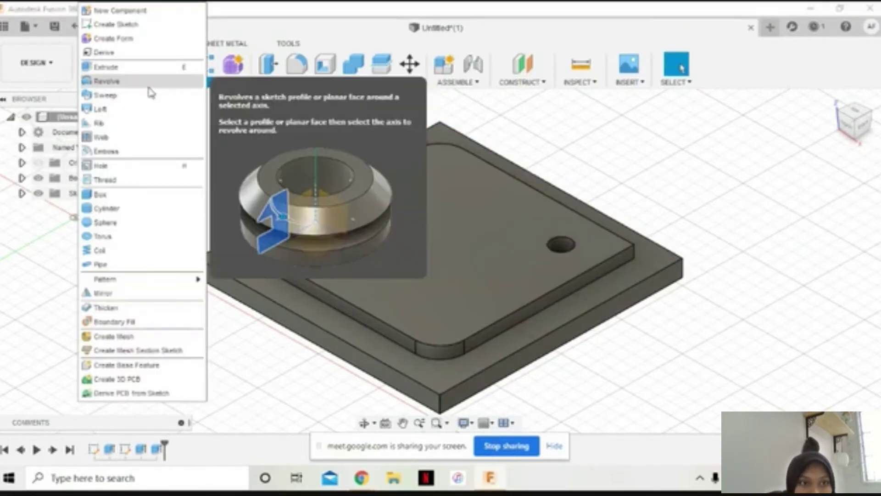
left_click(133, 68)
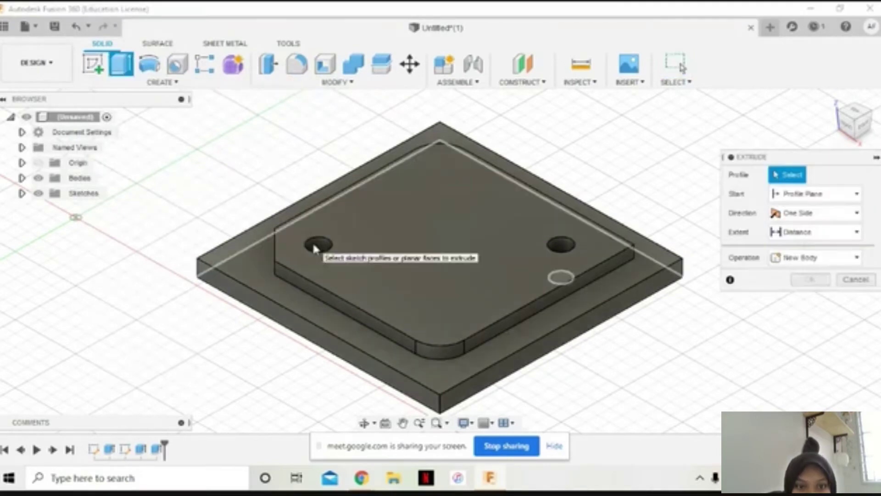
left_click(318, 248)
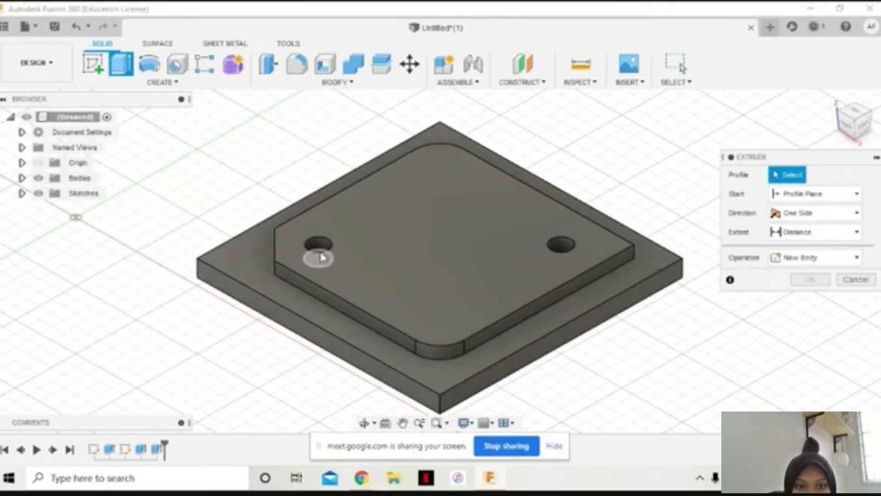
left_click_drag(318, 248, 317, 262)
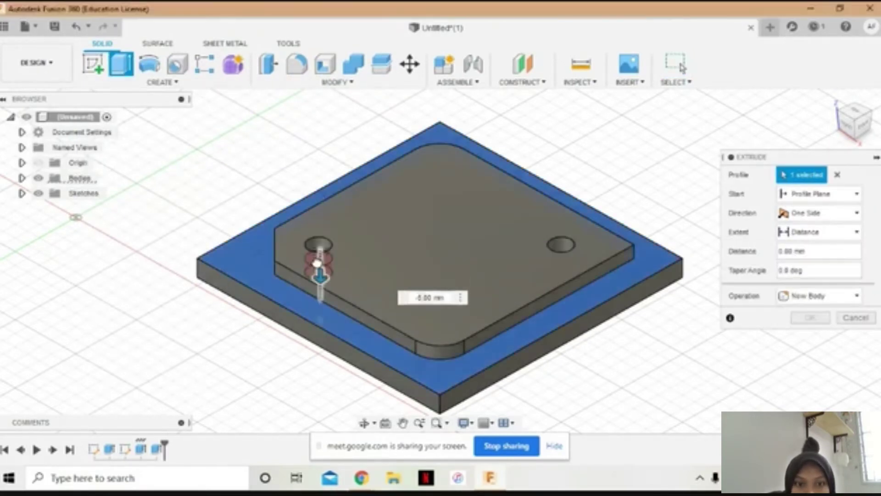
key("BackSpace")
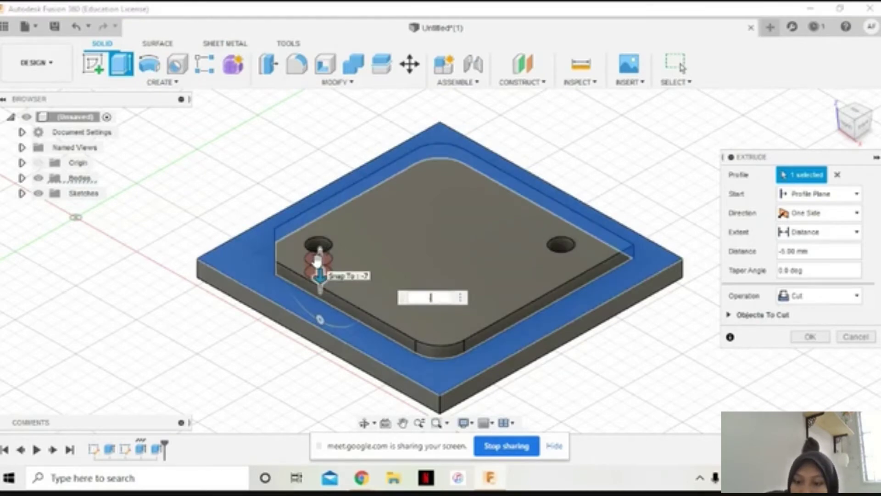
type("-2")
key("Return")
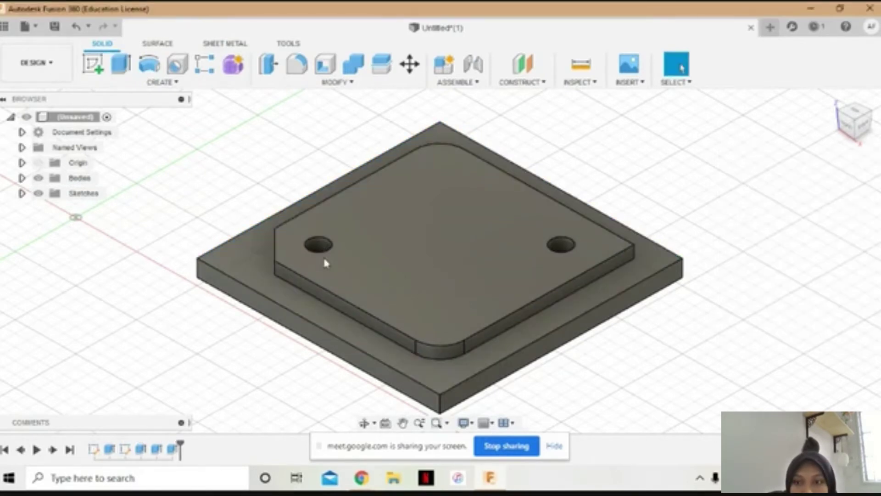
left_click(855, 115)
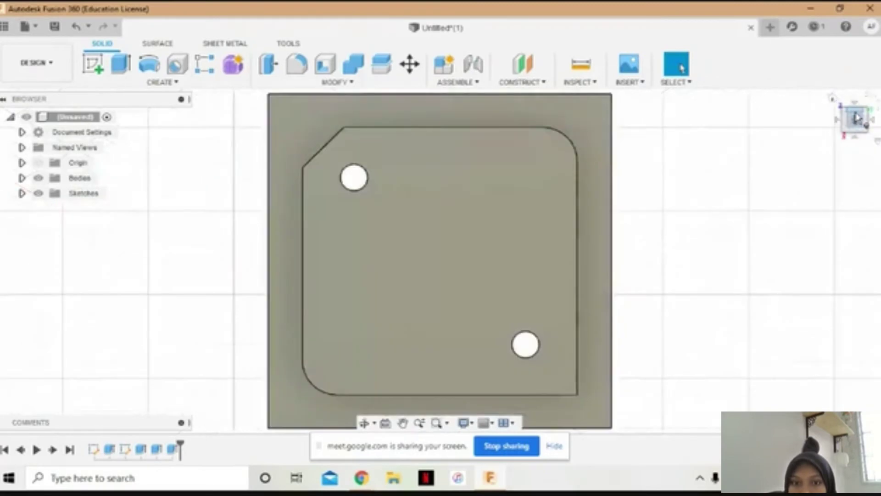
- Inspect the finished part from the top and home views, then open the workspace list
left_click(869, 98)
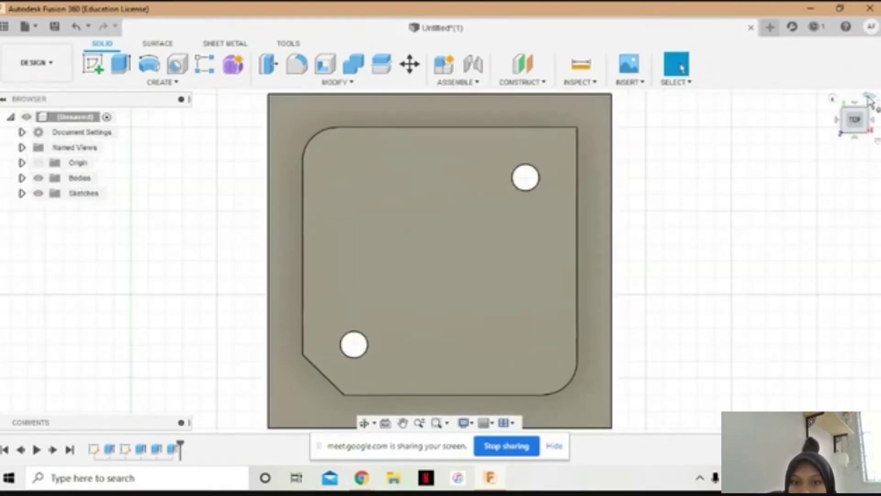
scroll(809, 198, "up", 3)
scroll(808, 199, "down", 4)
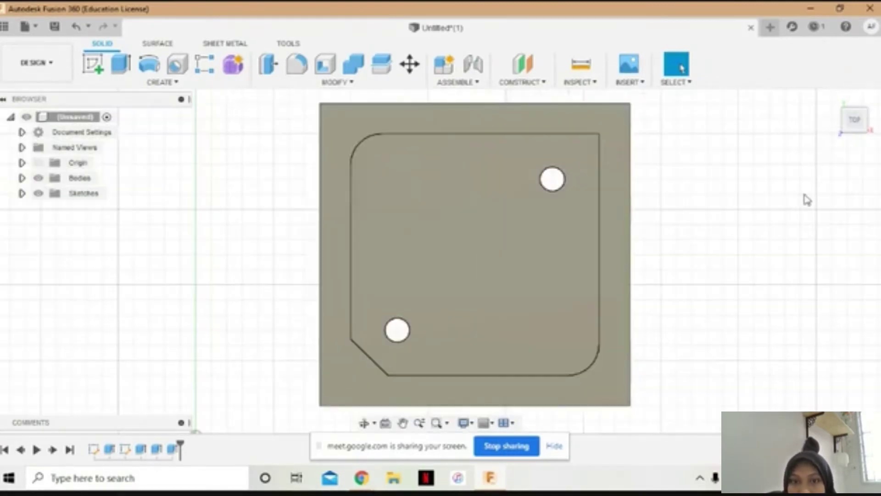
scroll(807, 199, "down", 1)
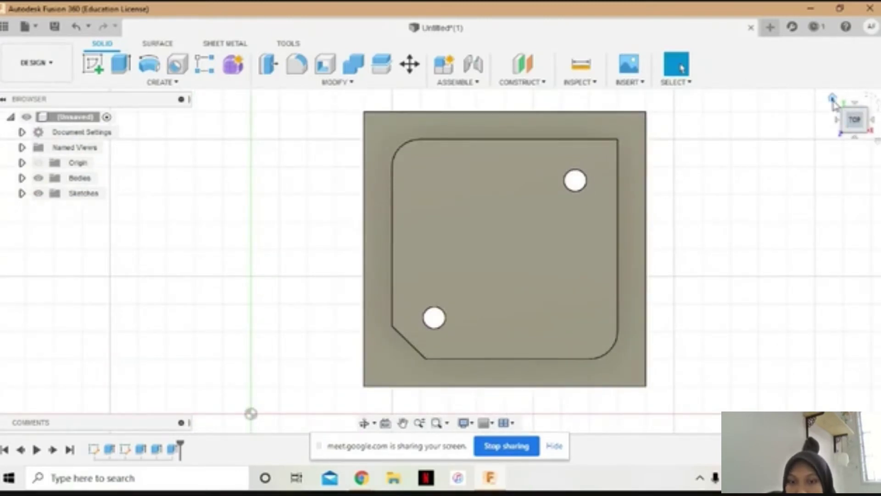
left_click(832, 98)
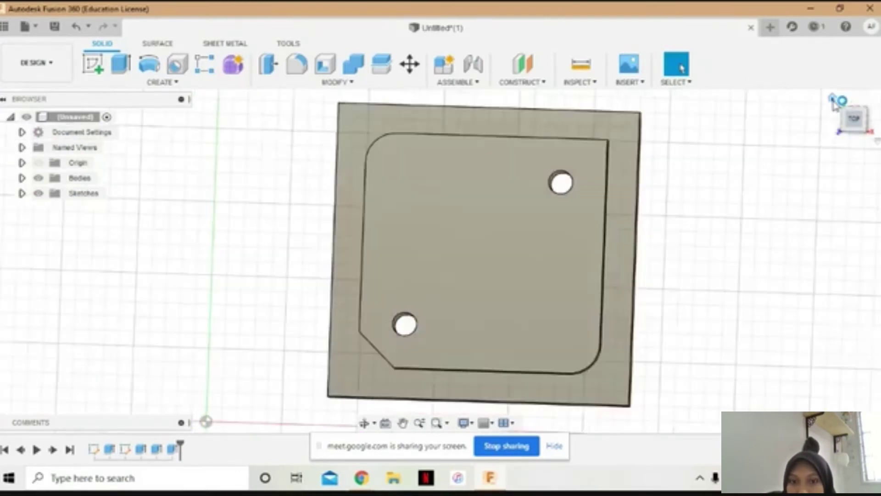
scroll(723, 347, "up", 1)
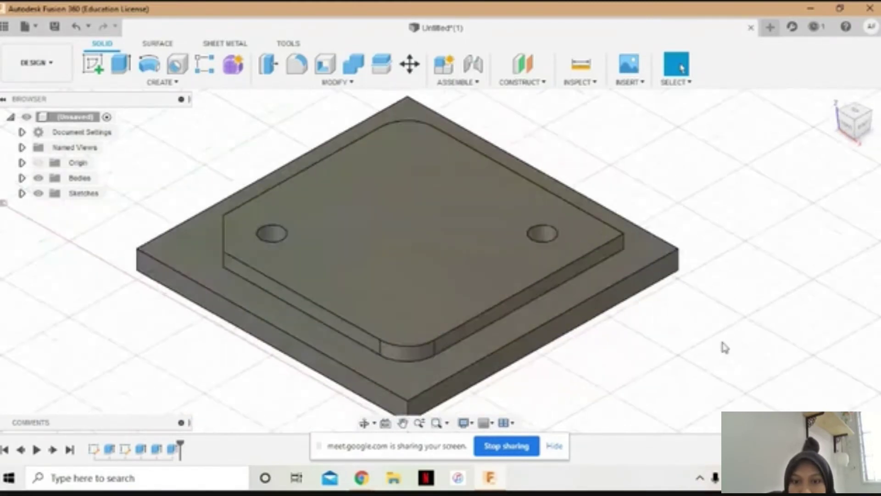
scroll(723, 347, "up", 1)
scroll(724, 347, "down", 5)
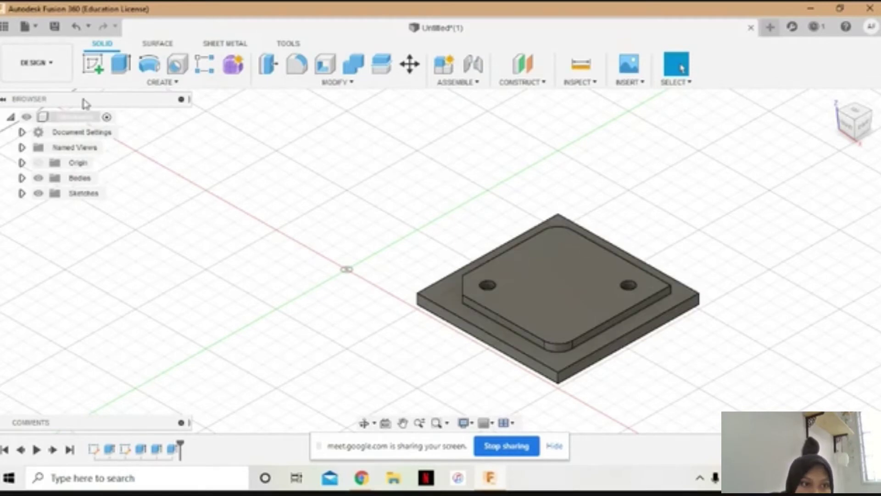
left_click(59, 73)
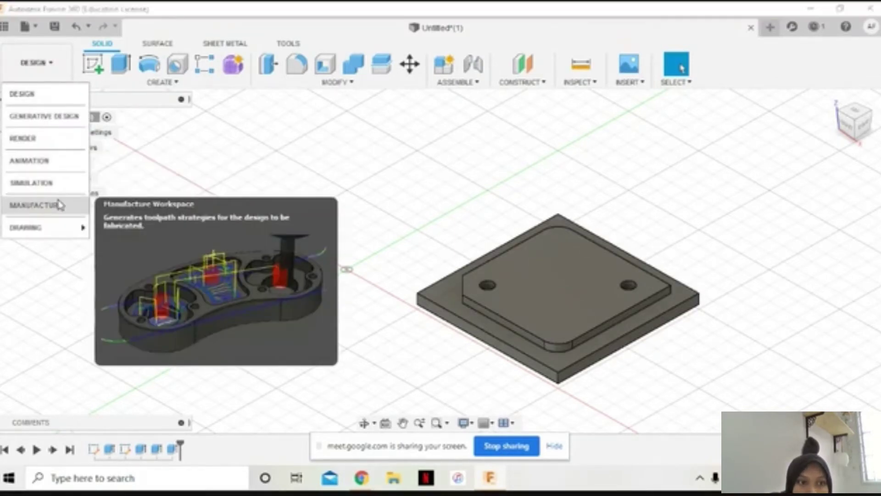
- Switch to Manufacture and create a new setup with 0 mm stock side offset
left_click(58, 203)
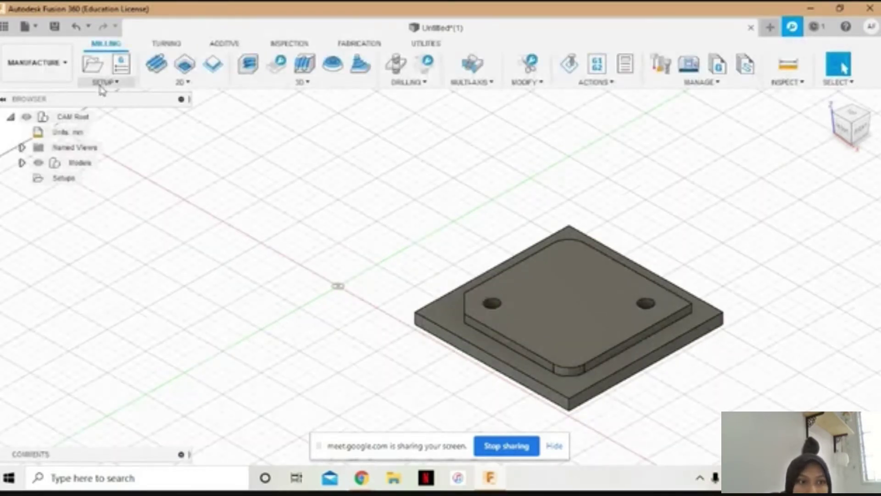
left_click(101, 83)
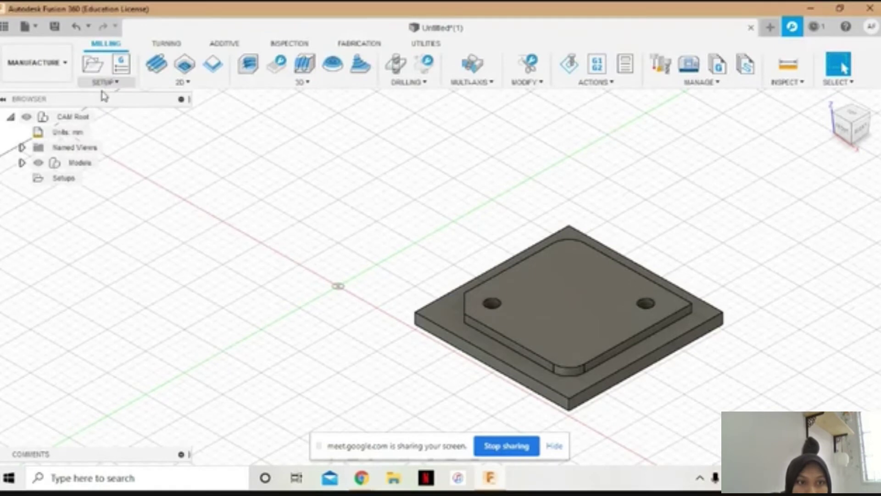
left_click(103, 88)
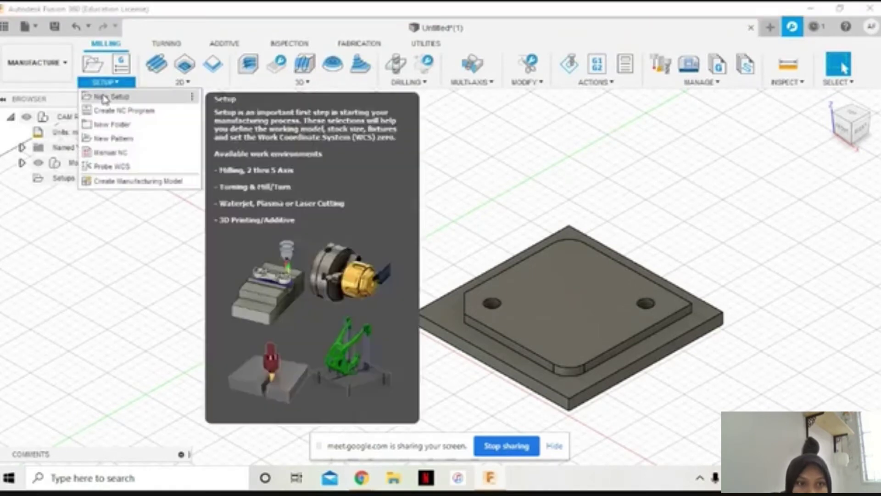
left_click(105, 99)
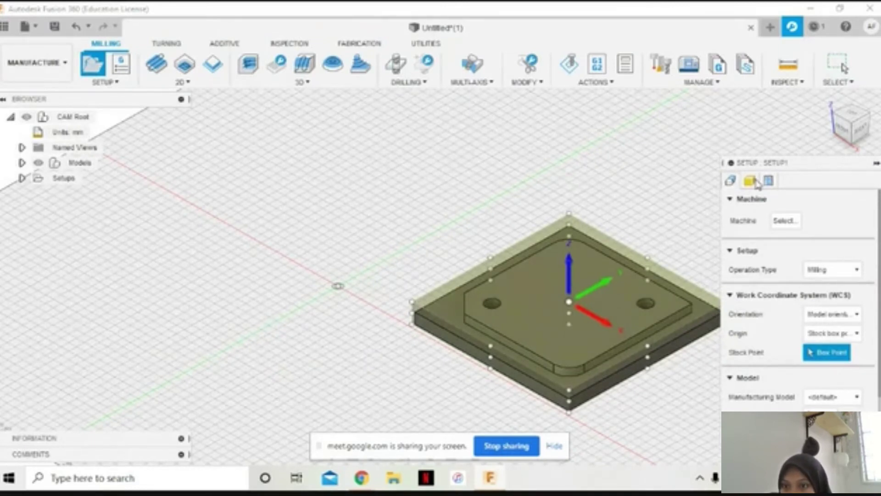
left_click(753, 181)
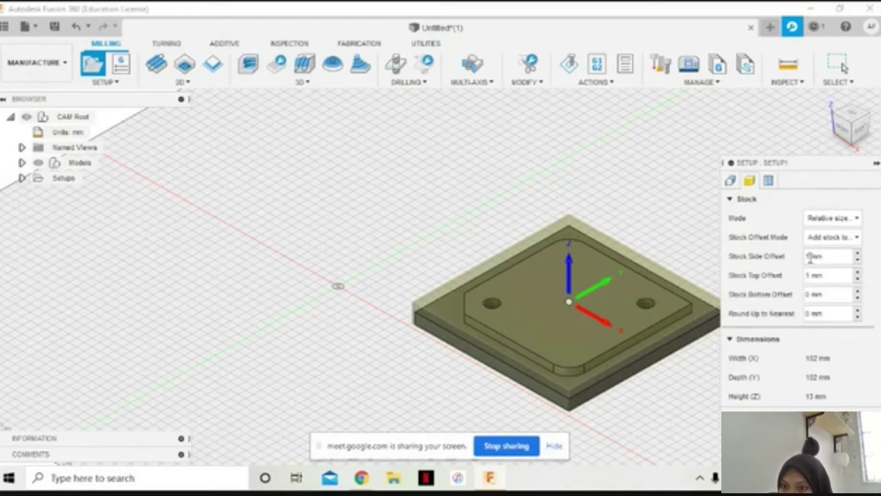
type("0")
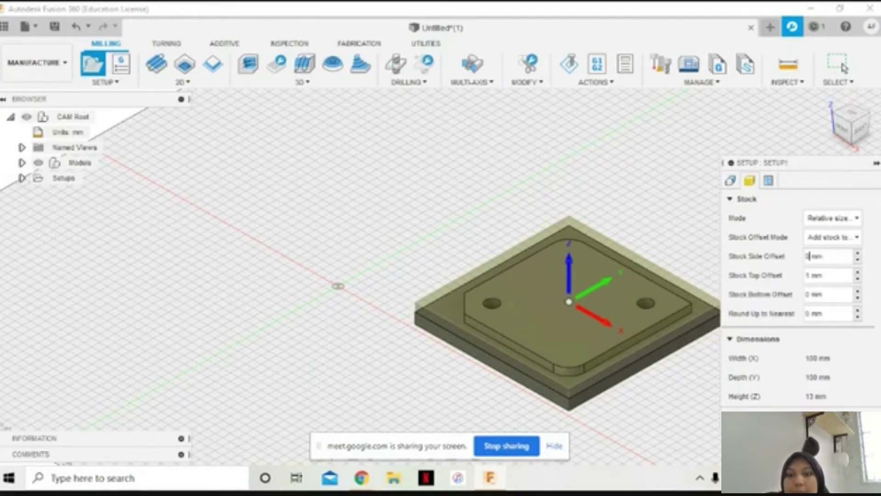
key("Return")
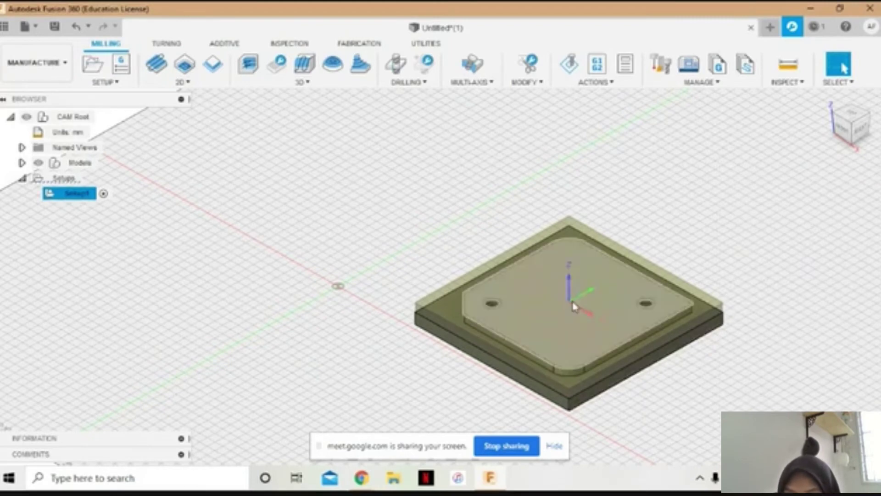
- Undo the setup creation twice and switch back to the Manufacture workspace
left_click(573, 306)
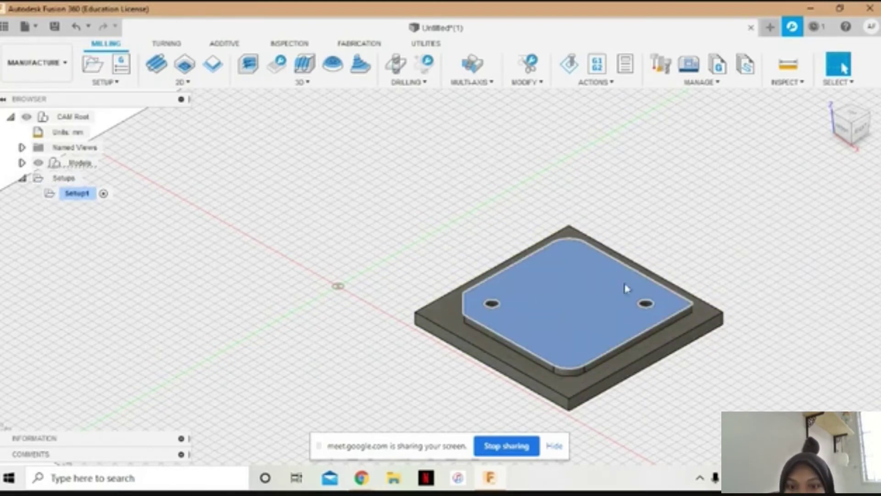
key("Escape")
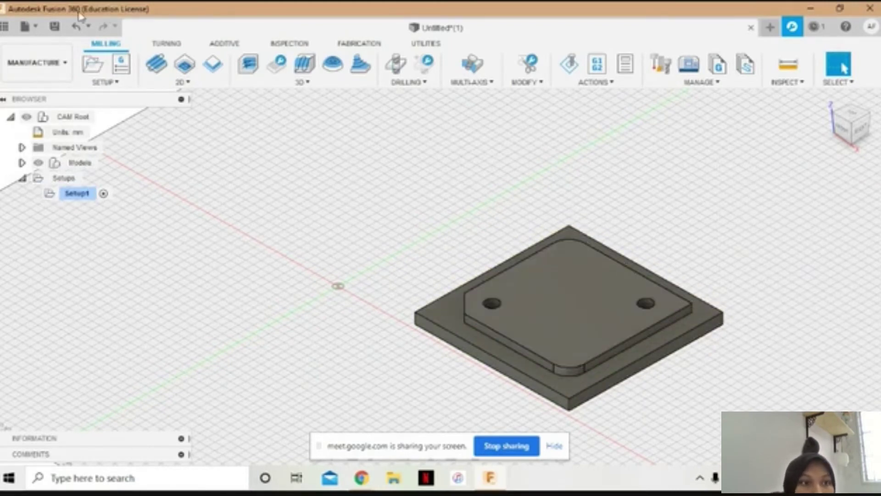
left_click(77, 27)
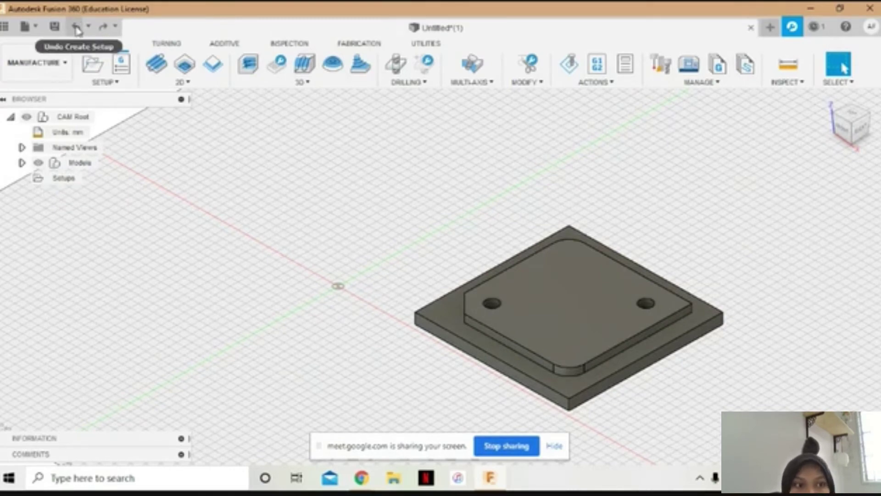
left_click(77, 28)
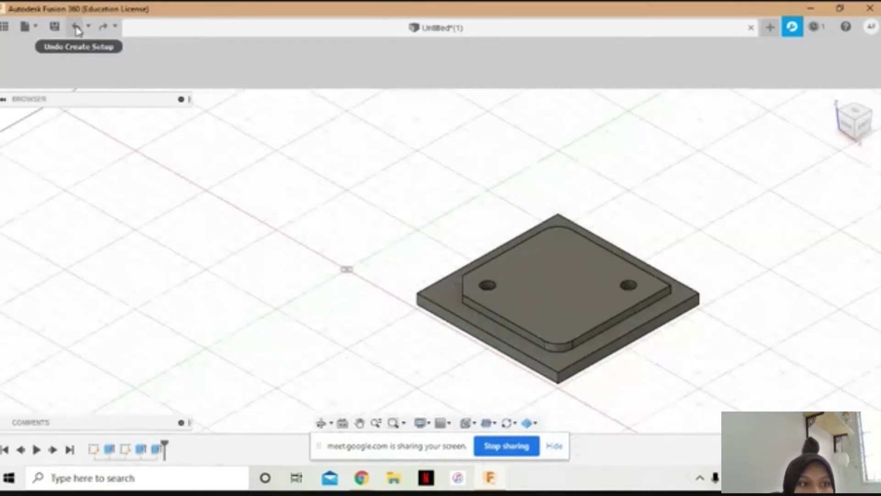
left_click(37, 62)
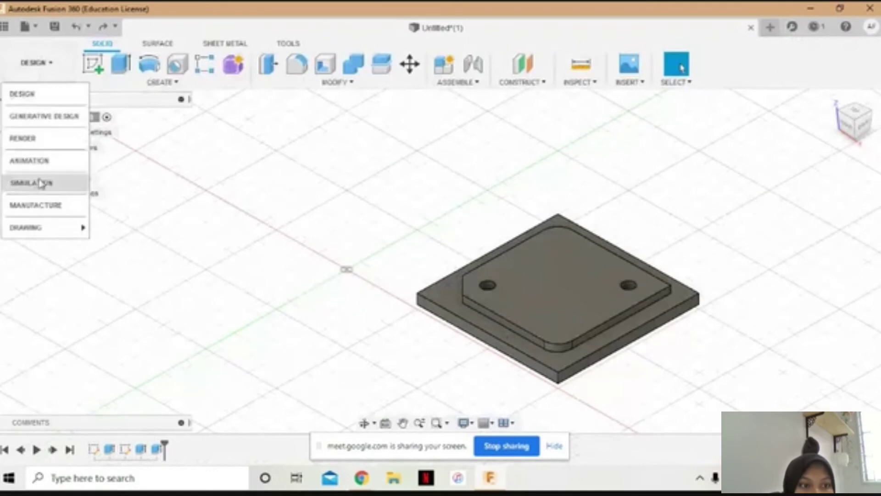
left_click(38, 205)
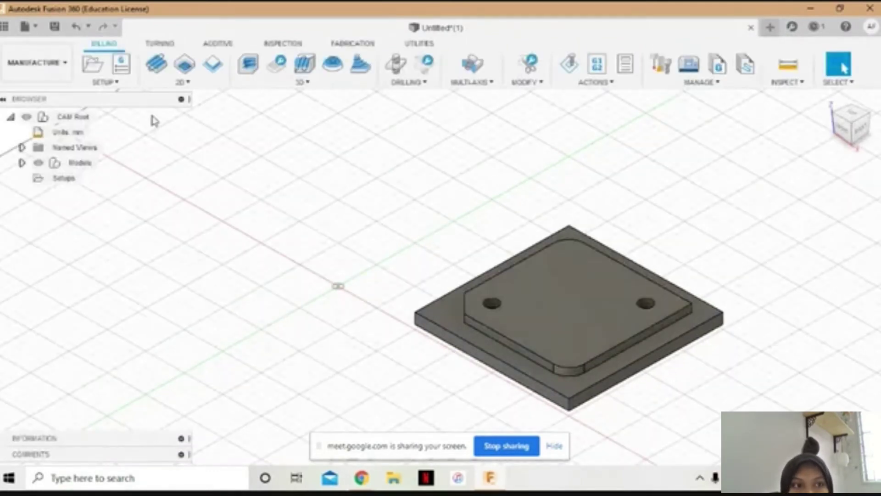
- Create a new setup with its WCS origin at the stock's top corner
left_click(112, 81)
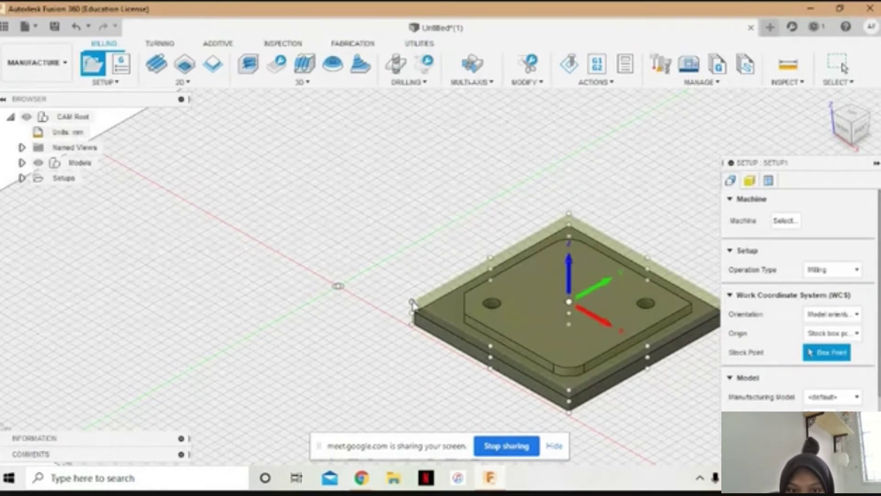
left_click(413, 303)
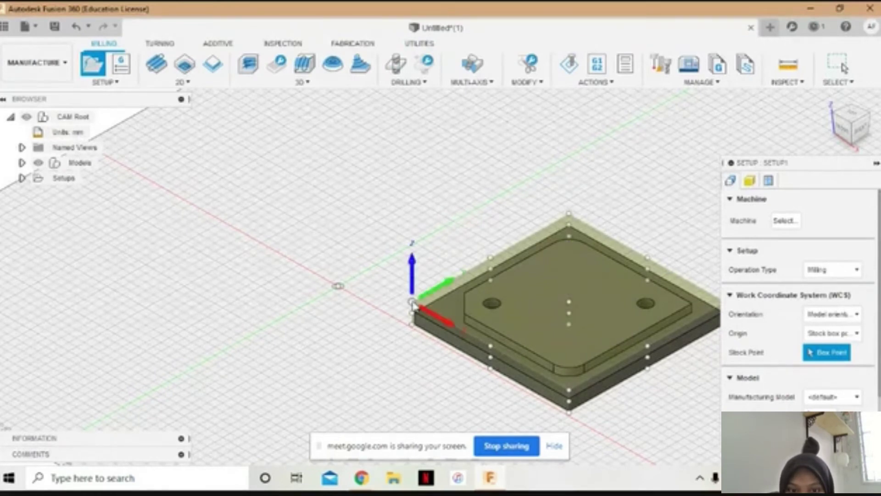
left_click(753, 183)
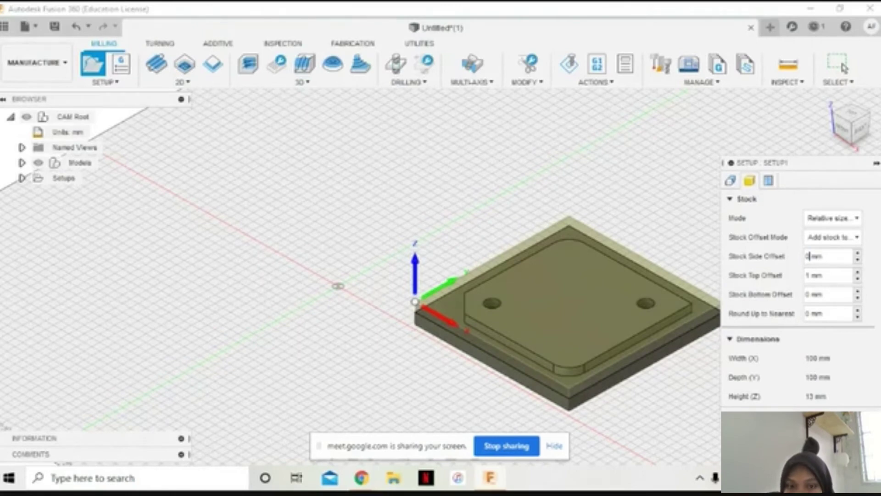
key("Return")
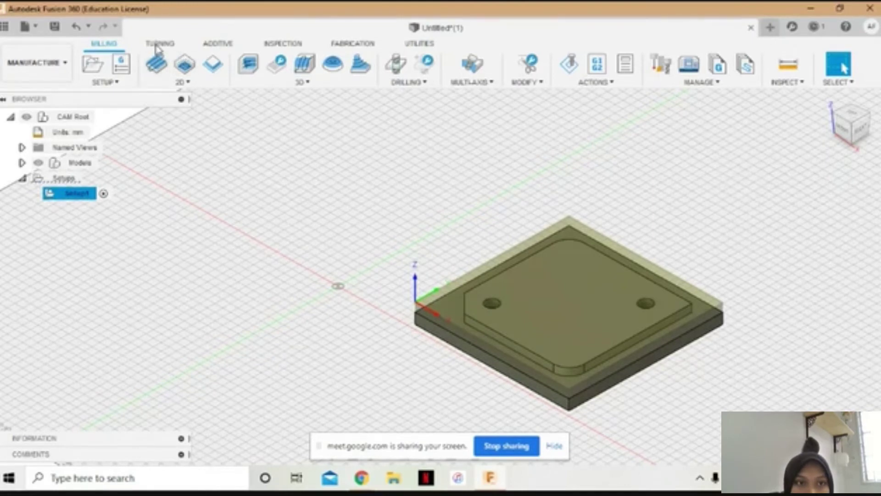
mouse_move(156, 65)
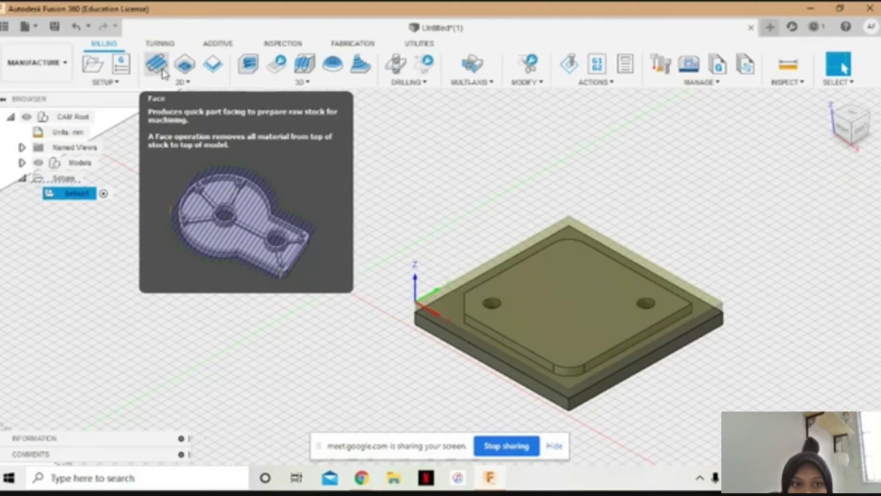
- Add a 2D Face operation using the Ø50 mm metric face mill from the milling library
left_click(157, 64)
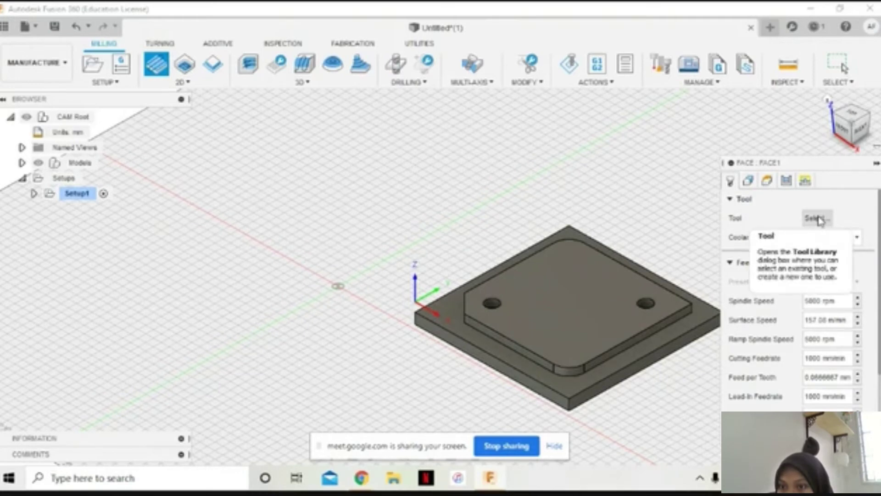
left_click(817, 218)
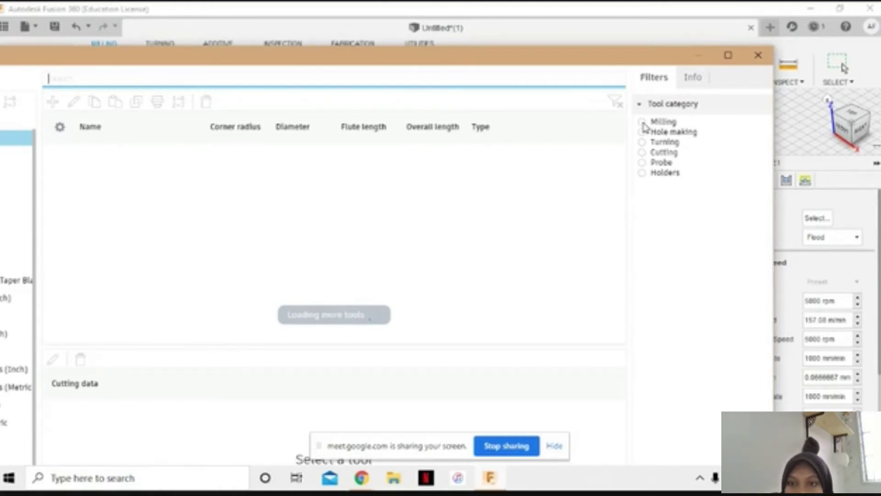
left_click(643, 122)
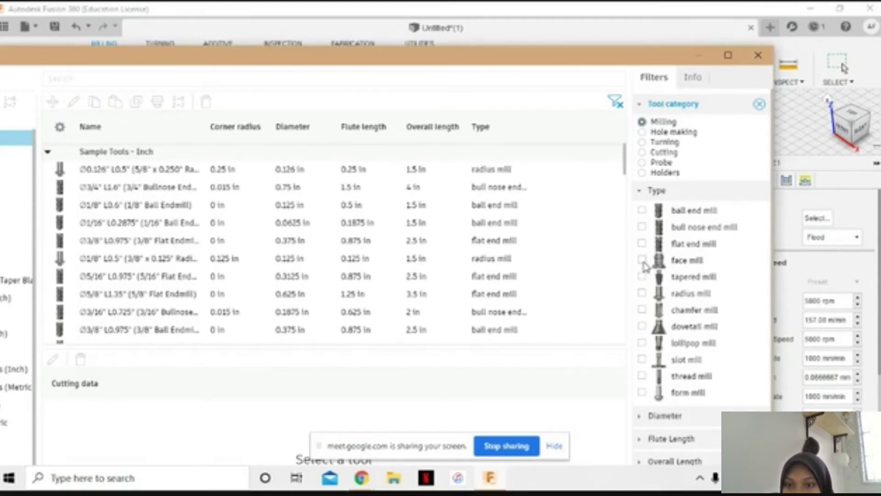
left_click(642, 260)
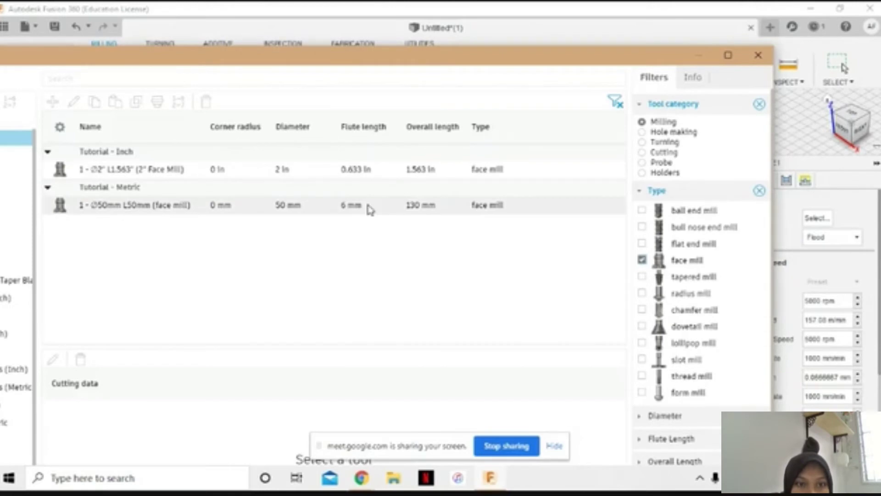
left_click(370, 210)
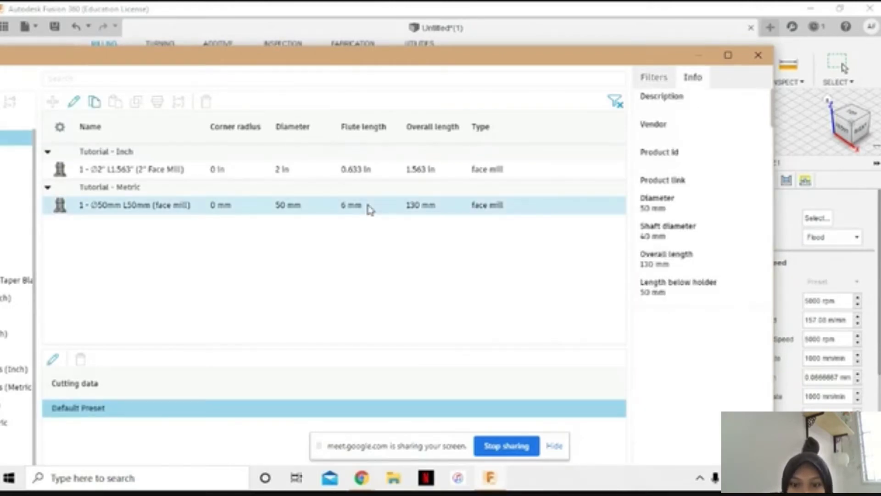
left_click(728, 55)
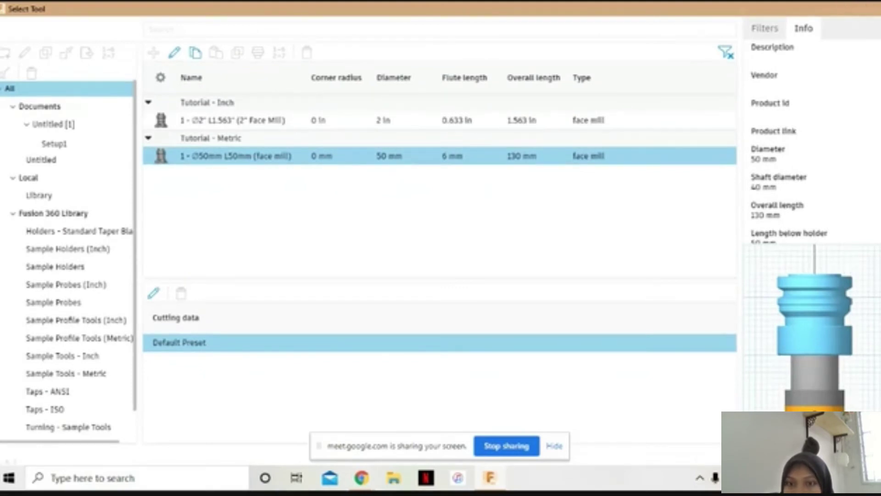
key("Return")
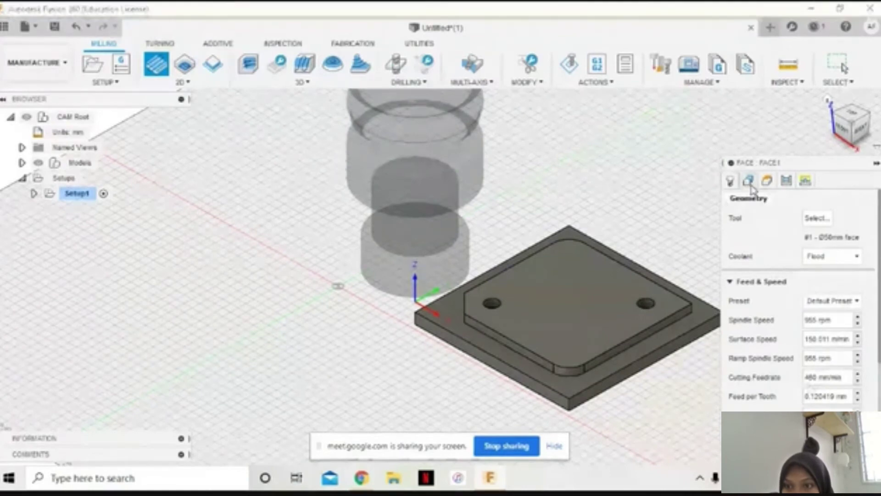
left_click(749, 181)
left_click(812, 265)
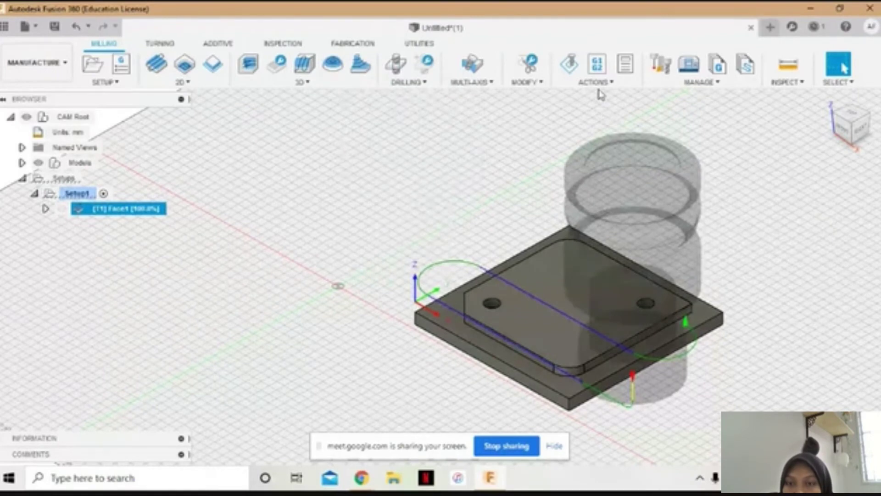
- Simulate the Face1 toolpath, play and pause it, adjust colorization, then close
left_click(597, 83)
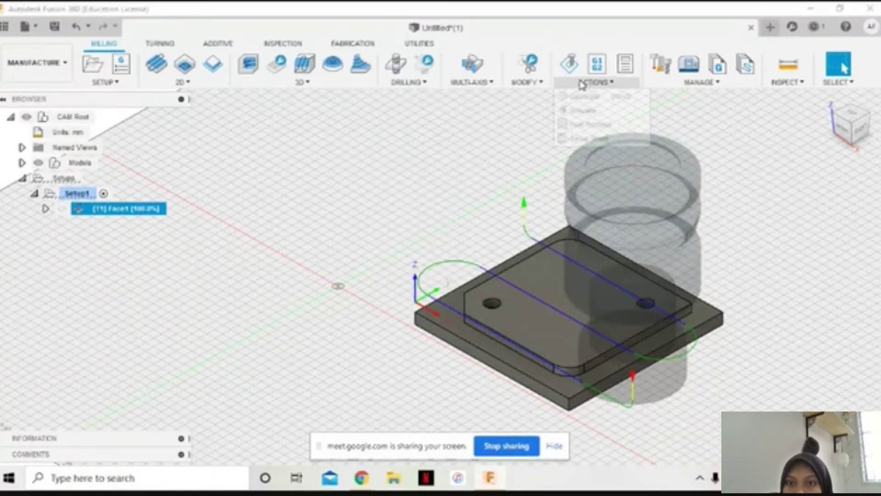
left_click(583, 111)
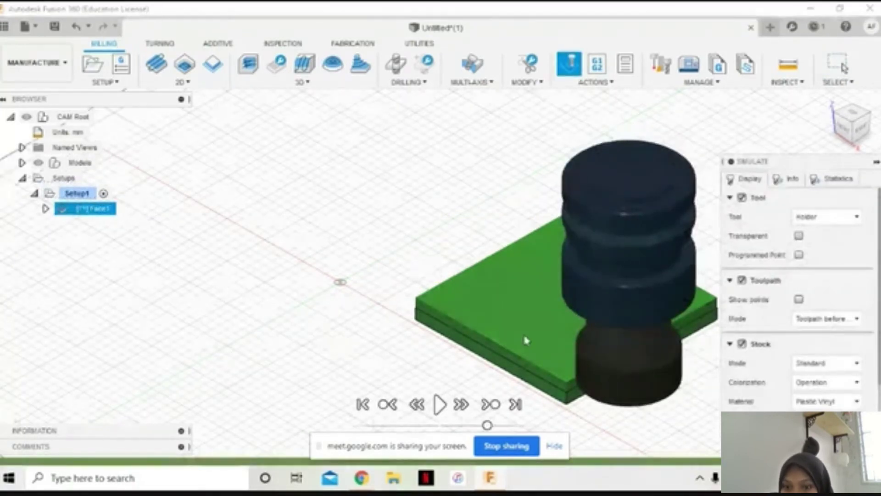
left_click(440, 405)
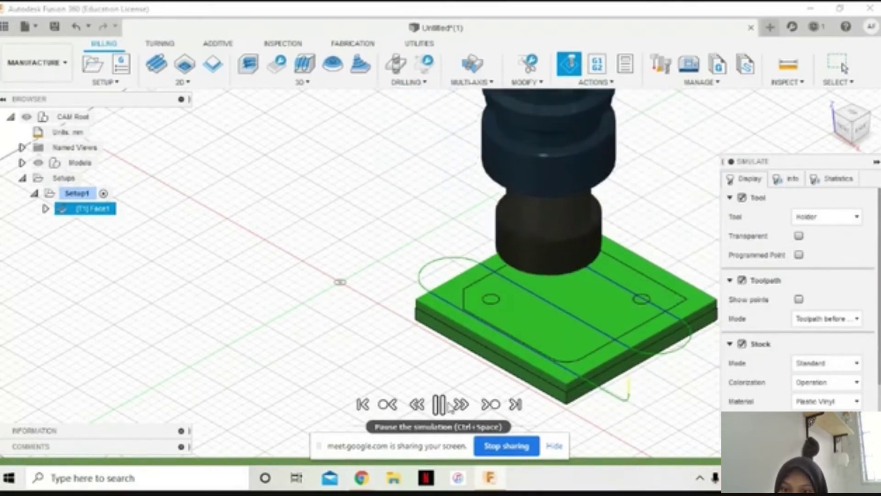
left_click(448, 406)
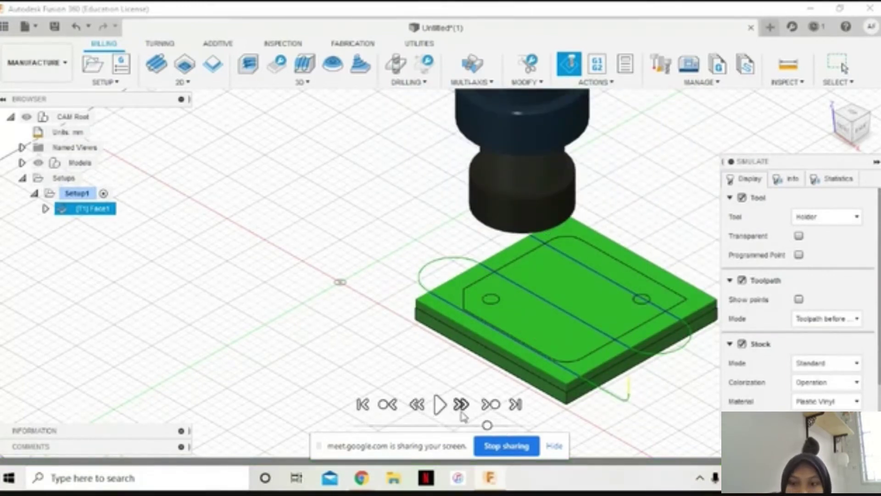
left_click(857, 382)
left_click(858, 402)
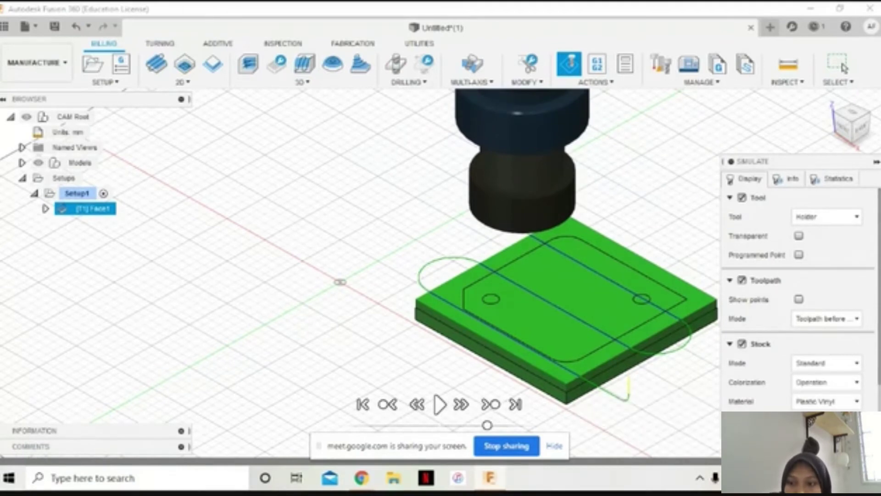
key("Escape")
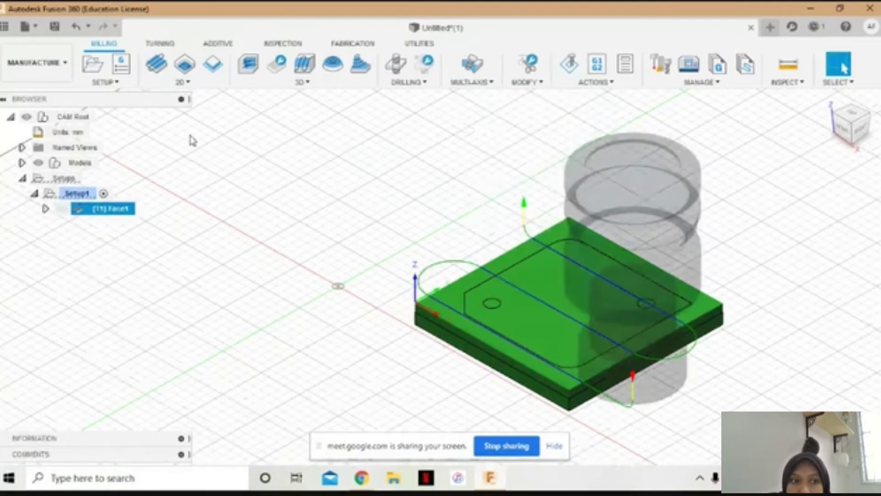
- Create a 2D pocket with the Ø10 mm flat end mill on the ledge around the plate
left_click(198, 90)
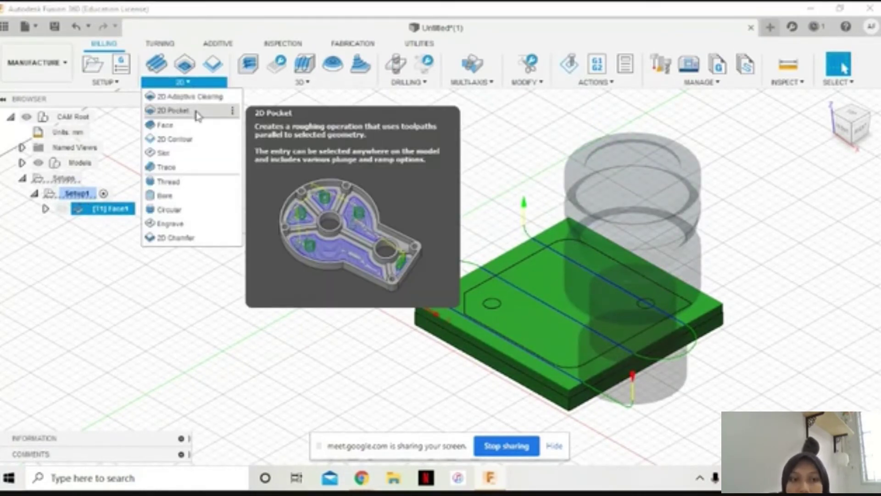
left_click(198, 114)
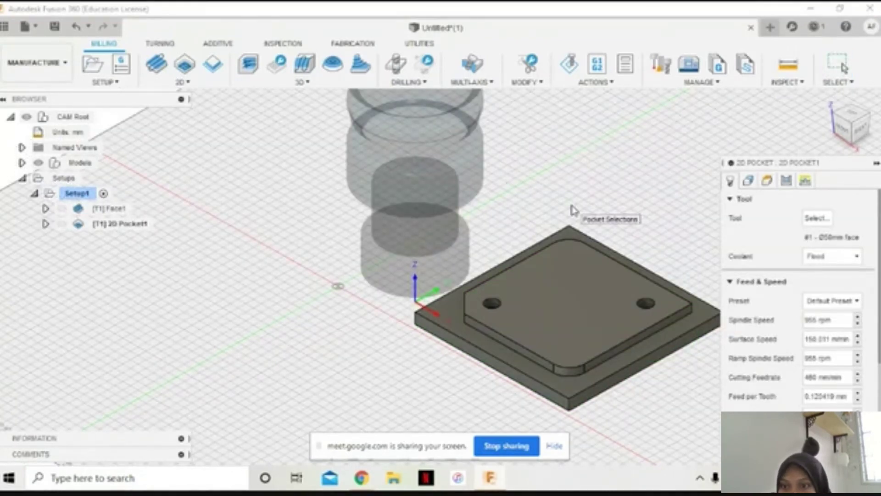
left_click(817, 218)
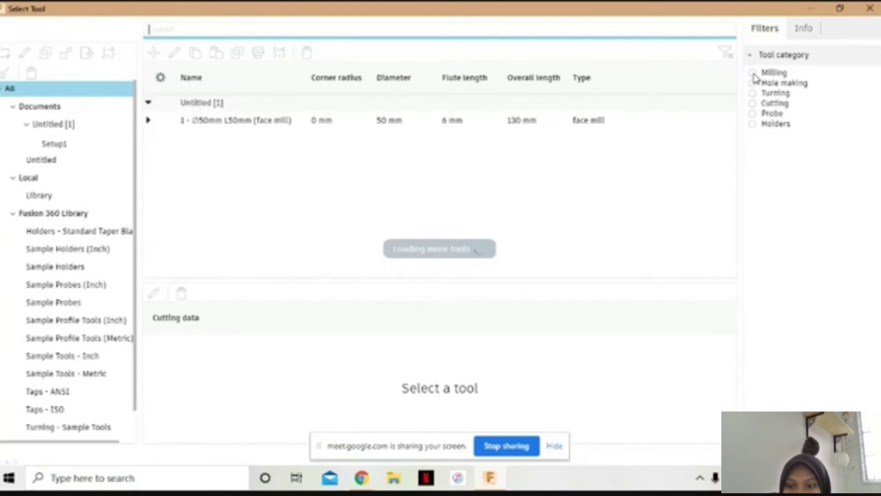
left_click(753, 73)
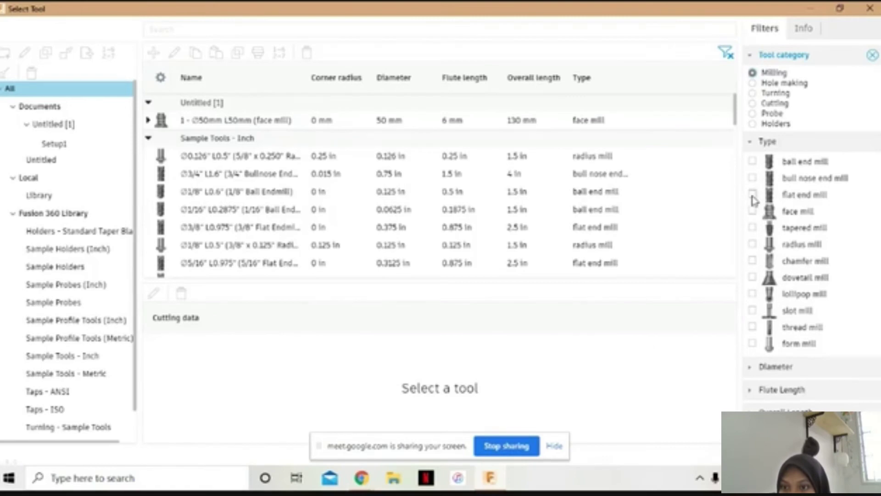
left_click(753, 195)
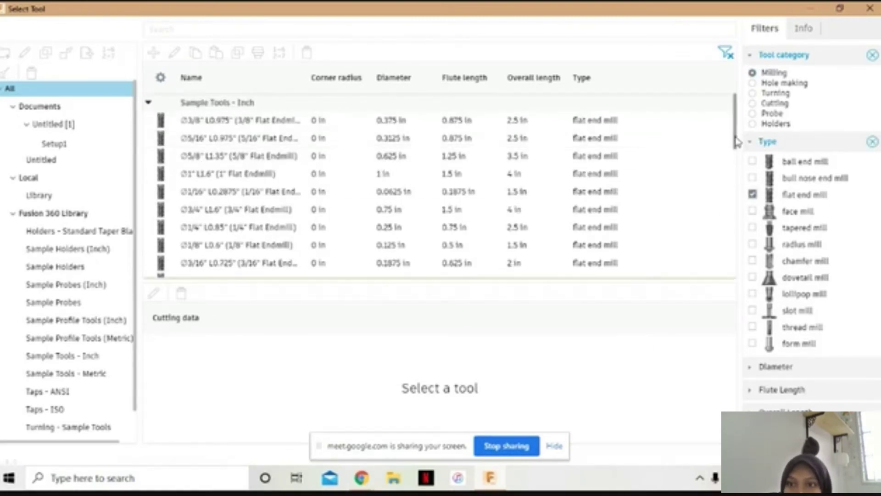
left_click_drag(736, 138, 737, 205)
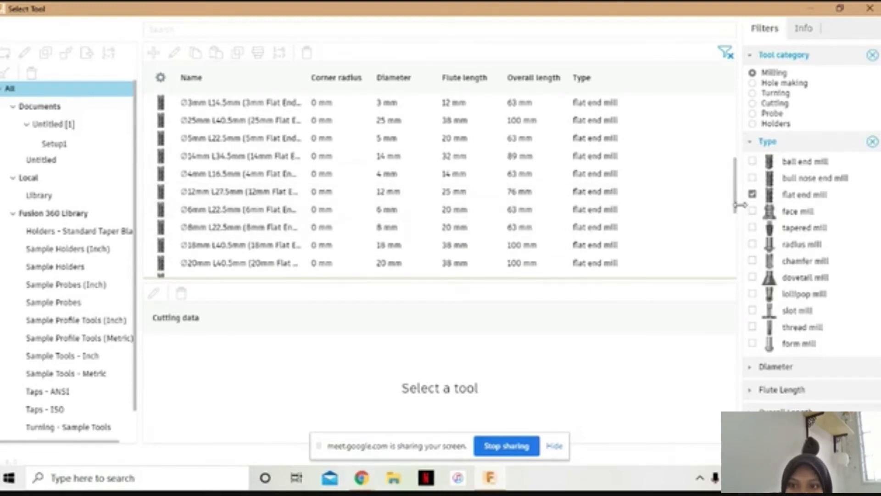
left_click_drag(737, 206, 737, 225)
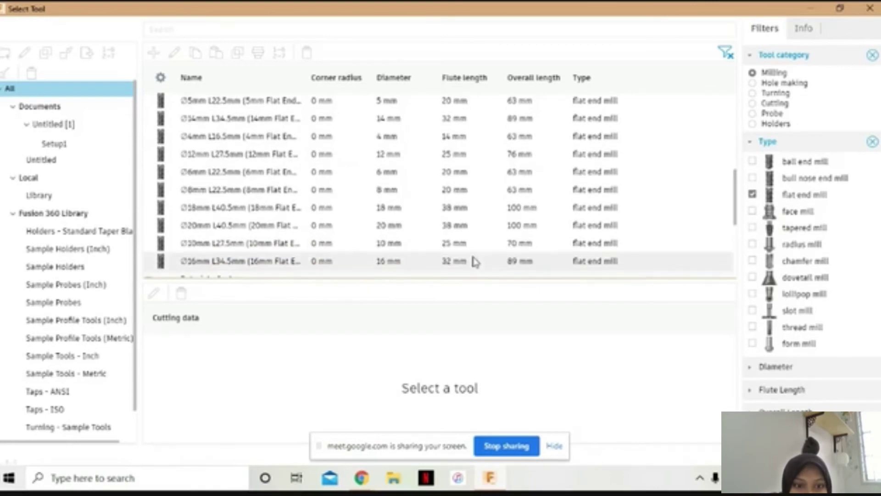
double_click(379, 252)
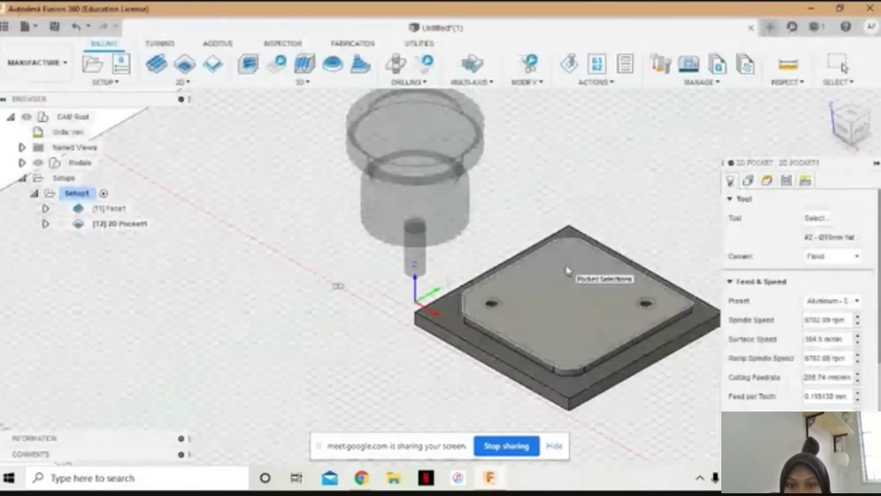
left_click(528, 373)
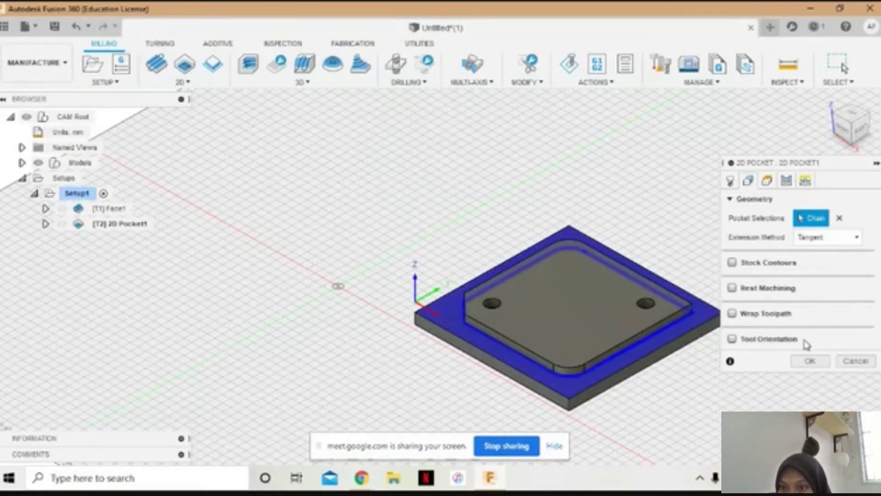
left_click(812, 363)
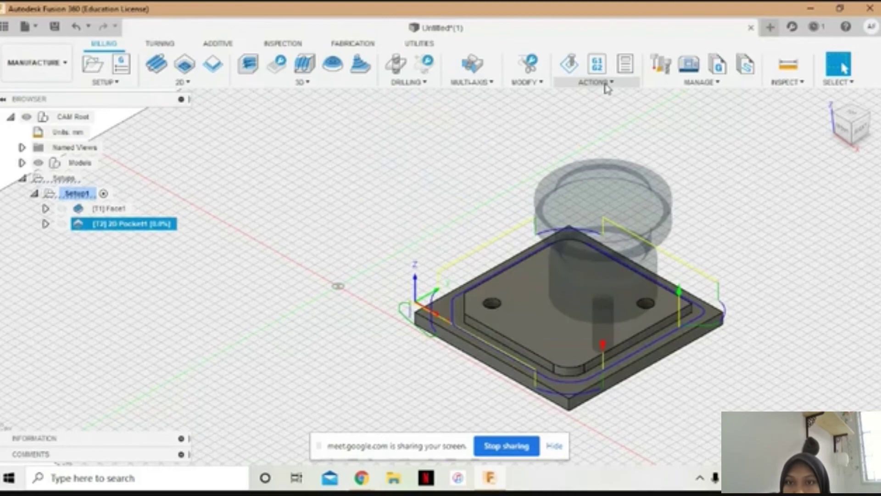
- Simulate the 2D Pocket1 toolpath, pause it partway, then exit the simulation
left_click(607, 88)
left_click(584, 118)
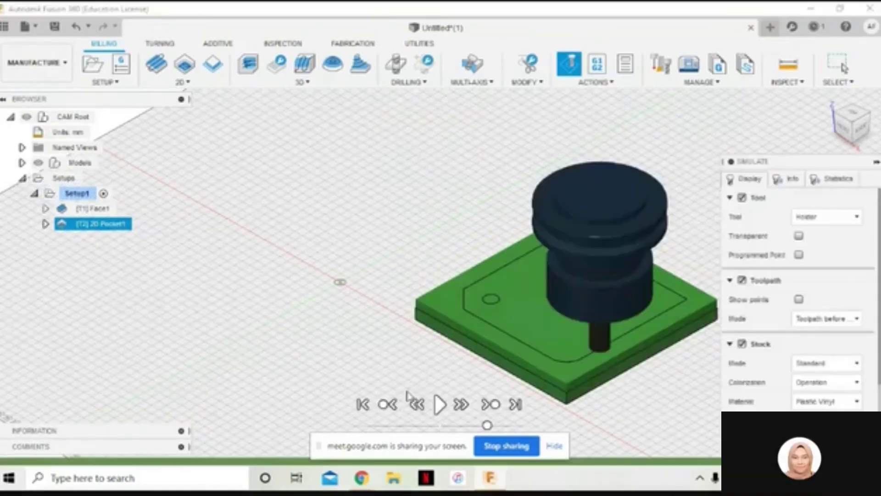
left_click(440, 405)
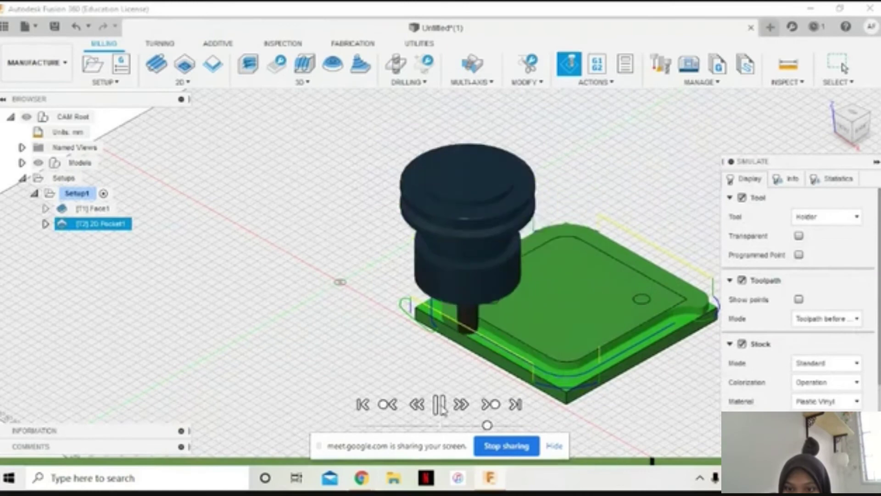
left_click(439, 405)
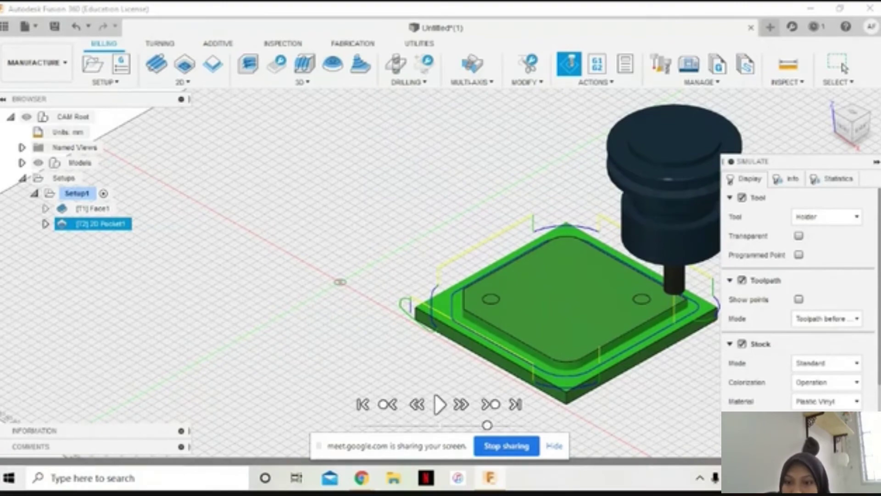
key("Escape")
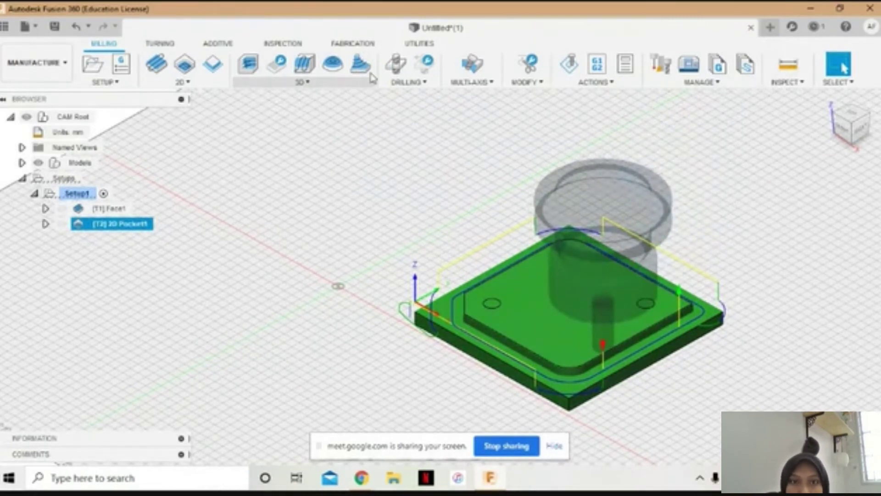
- Start a new drill operation and filter the tool library to hole-making drills
left_click(408, 82)
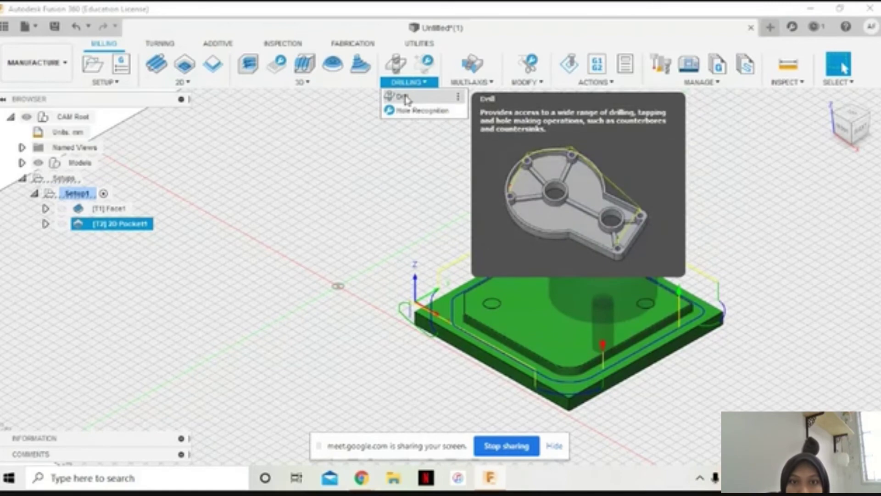
left_click(407, 98)
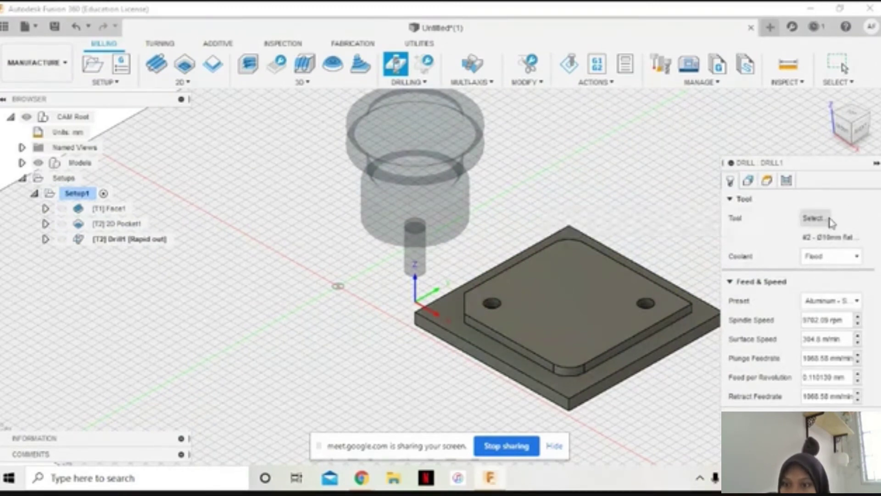
left_click(829, 219)
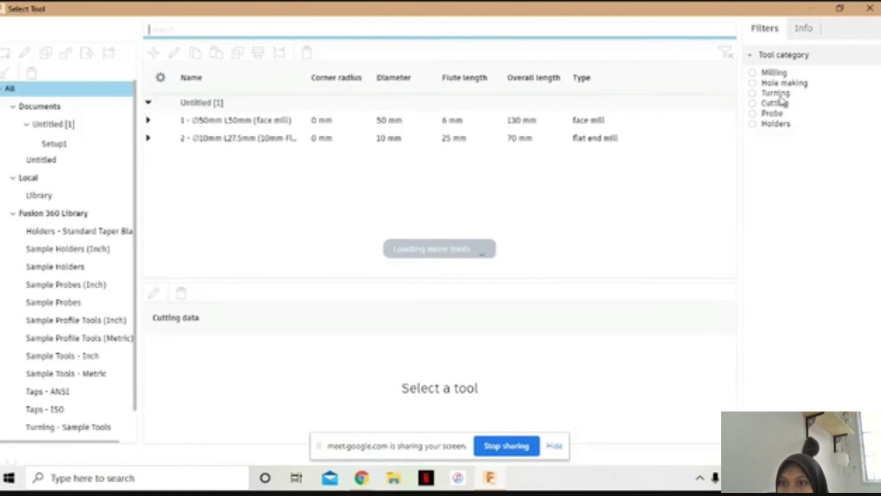
left_click(752, 83)
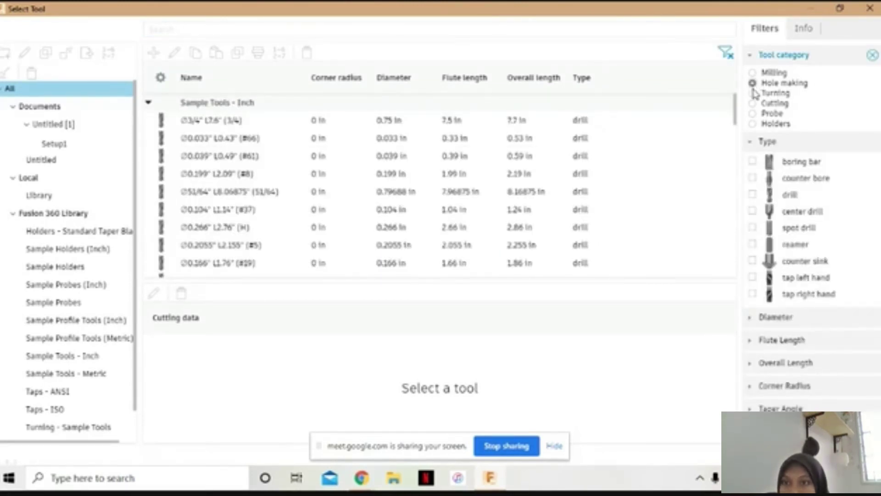
left_click(753, 196)
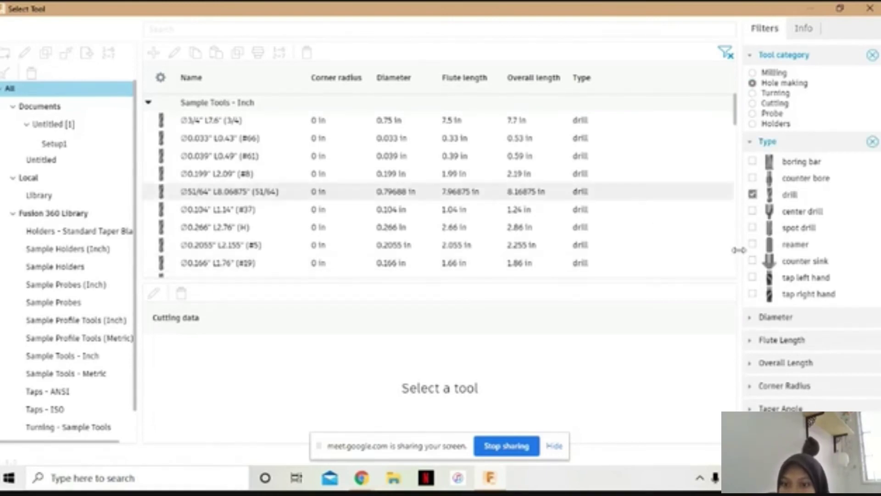
- Filter drills by diameter Equal 8 mm and assign the Ø8 mm drill
left_click(753, 320)
left_click(766, 338)
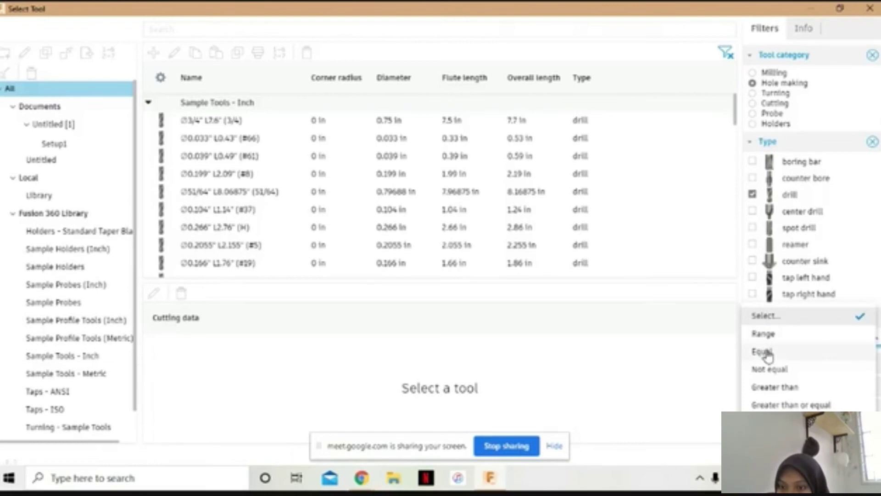
left_click(767, 356)
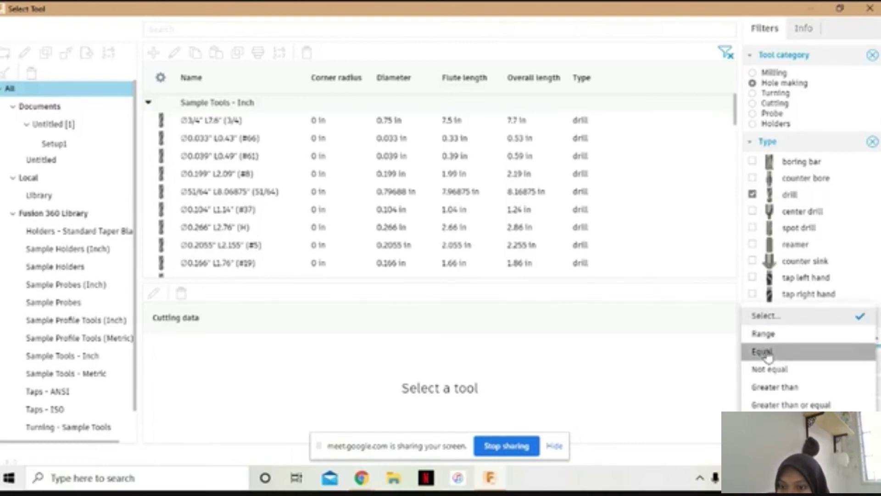
double_click(789, 360)
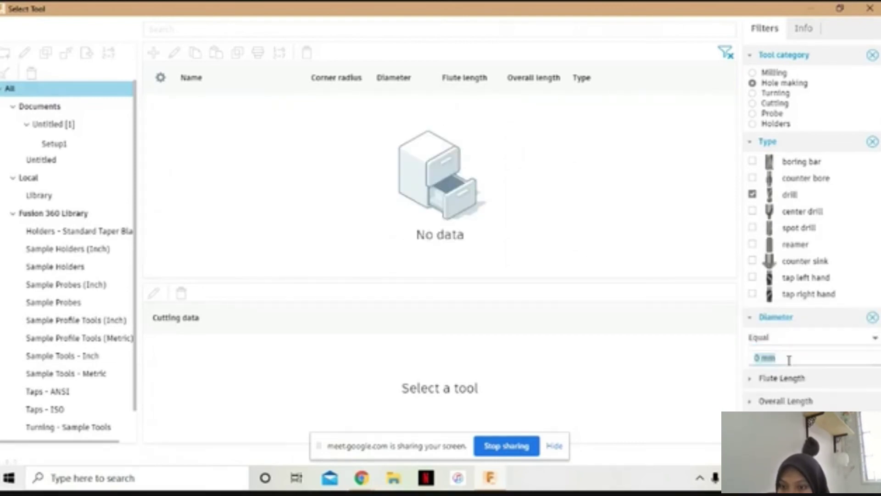
type("8")
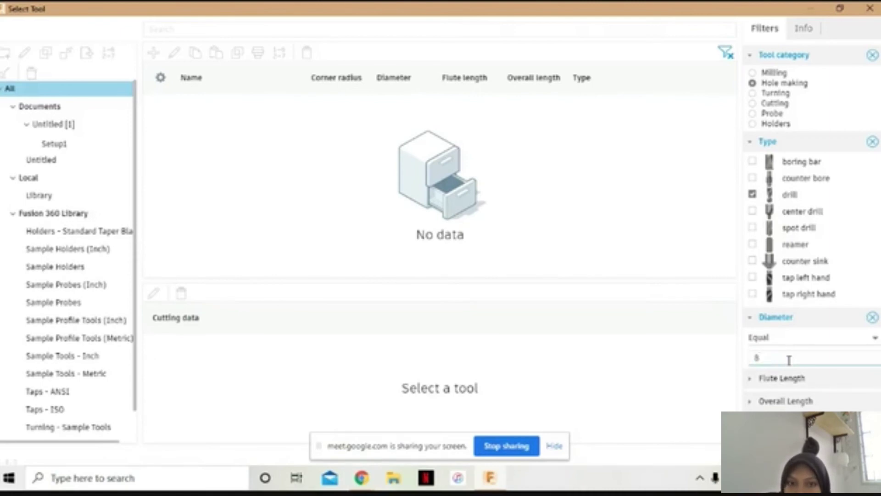
key("Return")
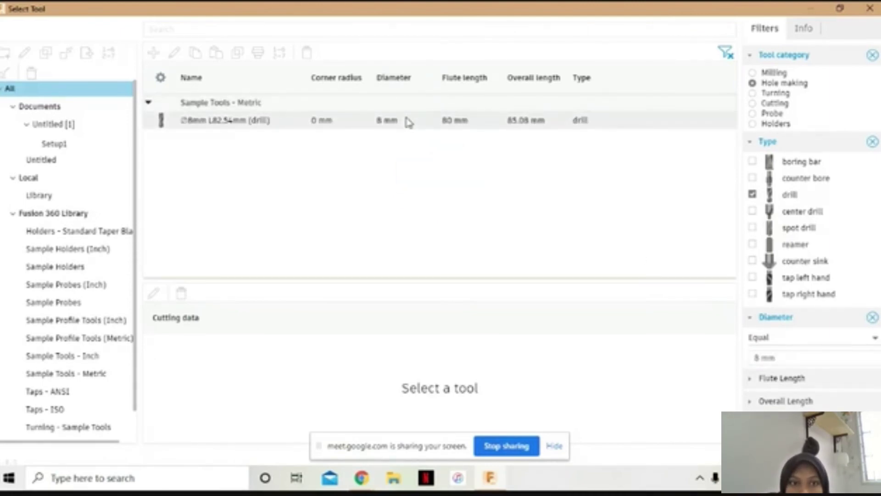
left_click(408, 121)
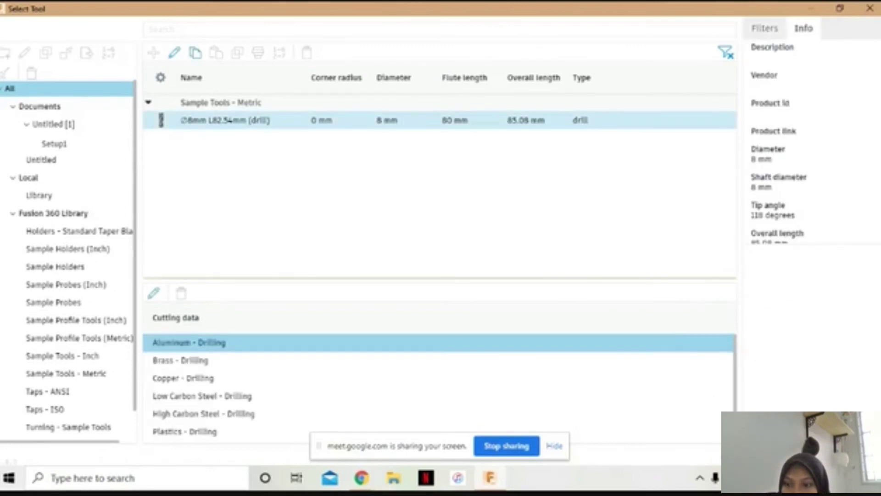
key("Return")
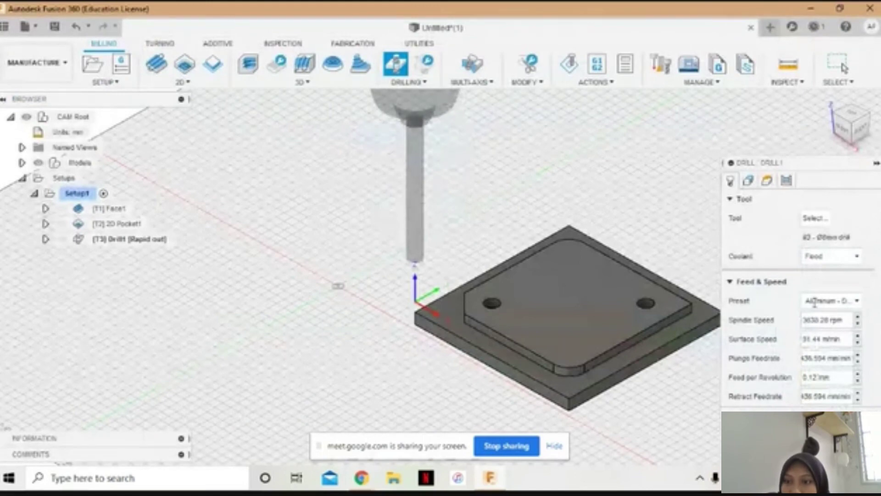
- Select both Ø8 mm plate holes as Drill1 geometry and compute the drilling toolpath
left_click(748, 181)
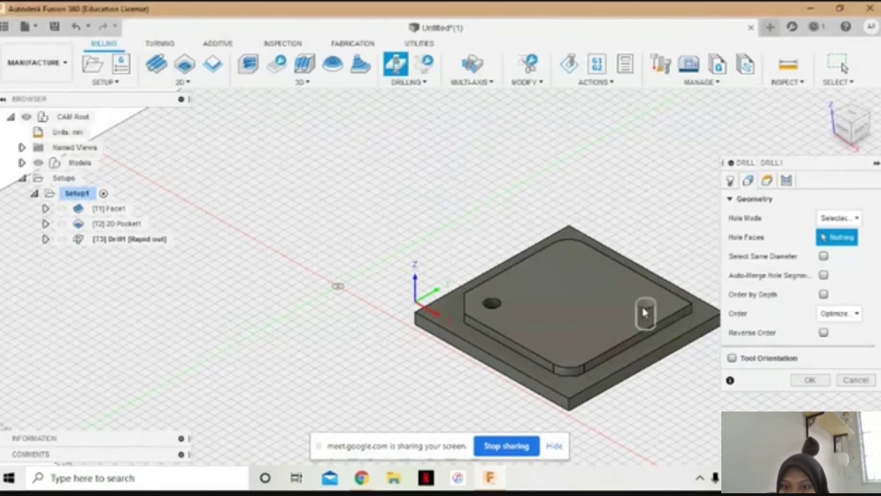
left_click(645, 312)
left_click(492, 304)
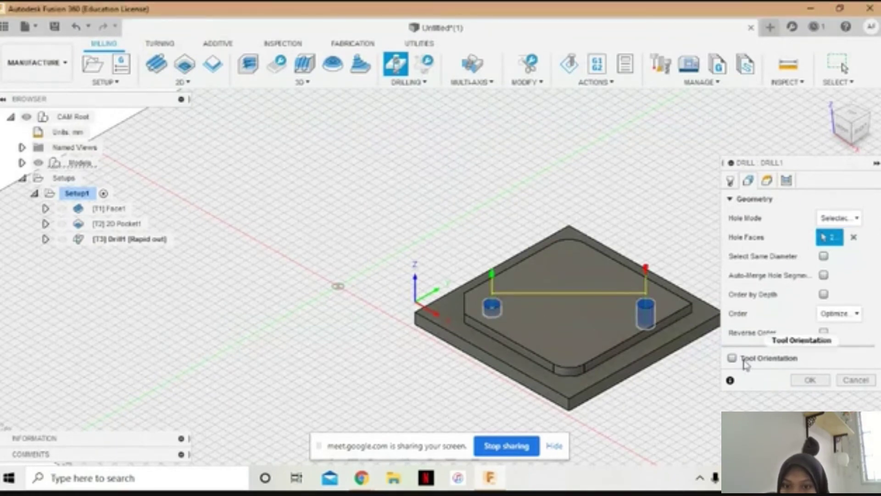
left_click(810, 381)
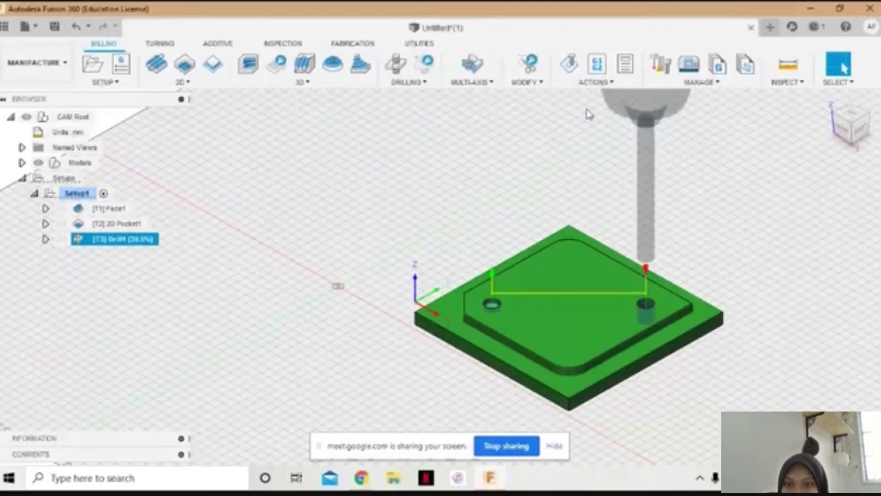
- Simulate the Drill1 toolpath on the plate, exit, and select Setup1
left_click(576, 84)
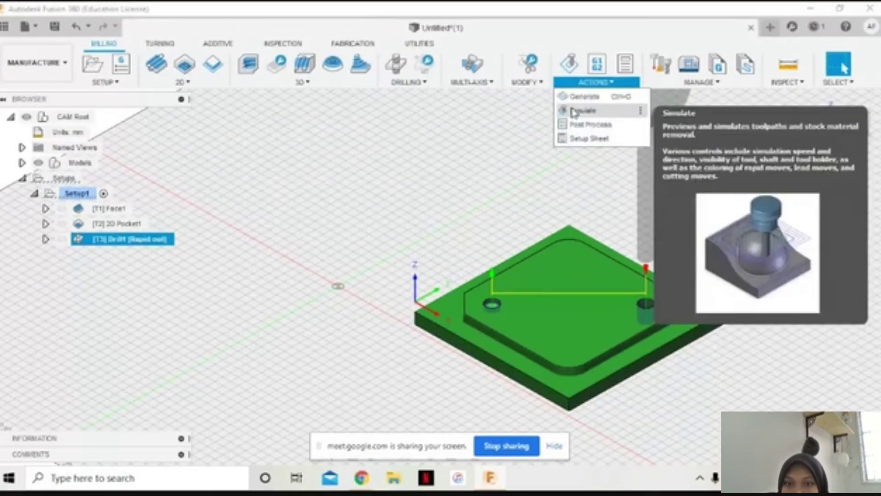
left_click(574, 111)
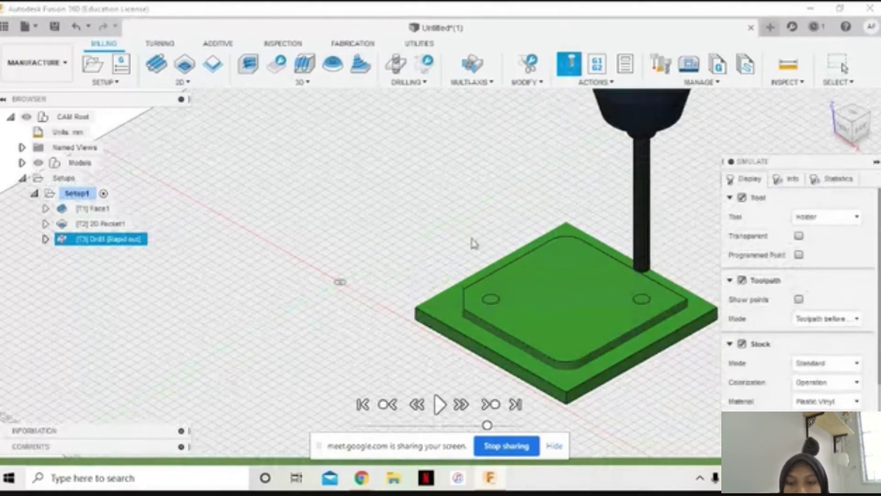
left_click(440, 404)
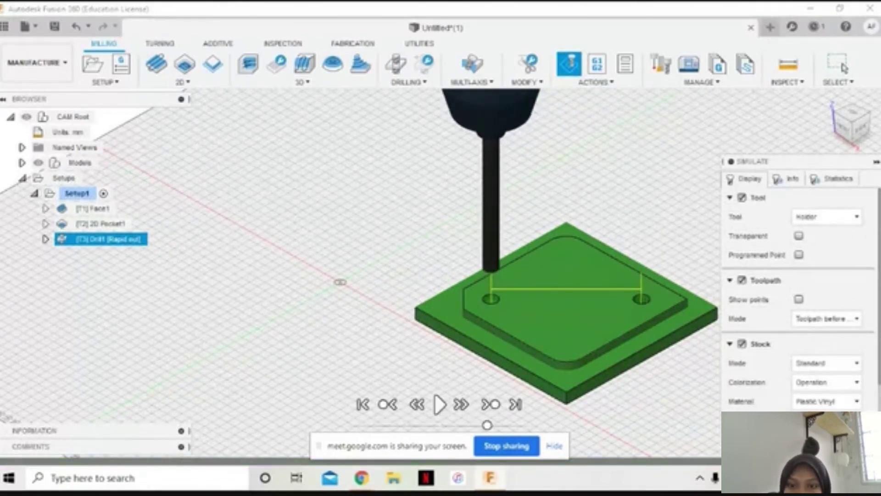
key("Escape")
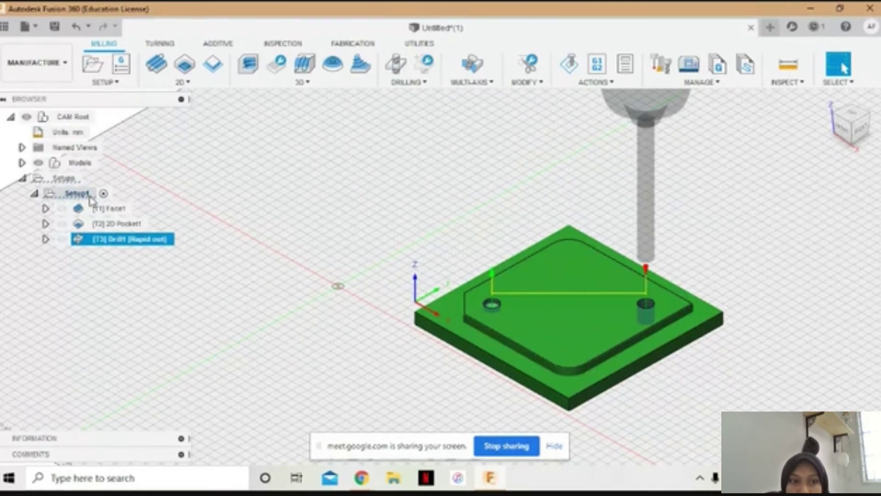
left_click(92, 199)
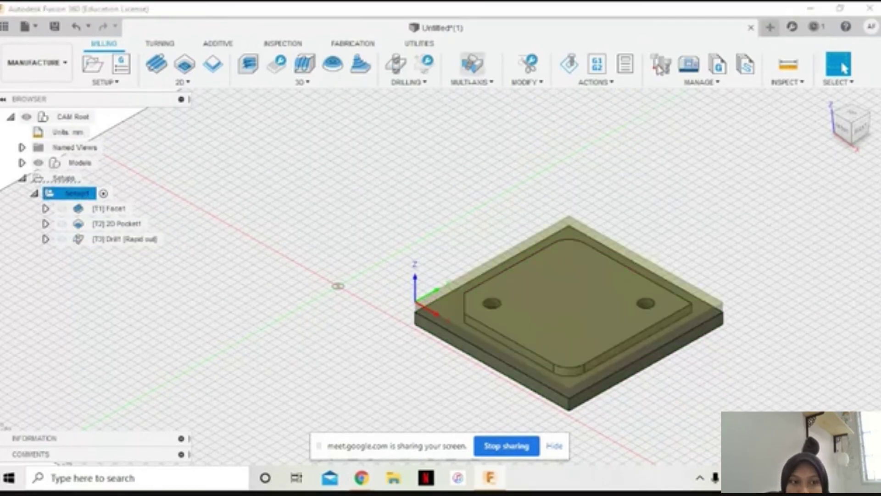
- Simulate all Setup1 operations—face, pocket and drill—with the settings panel collapsed, then close
left_click(689, 191)
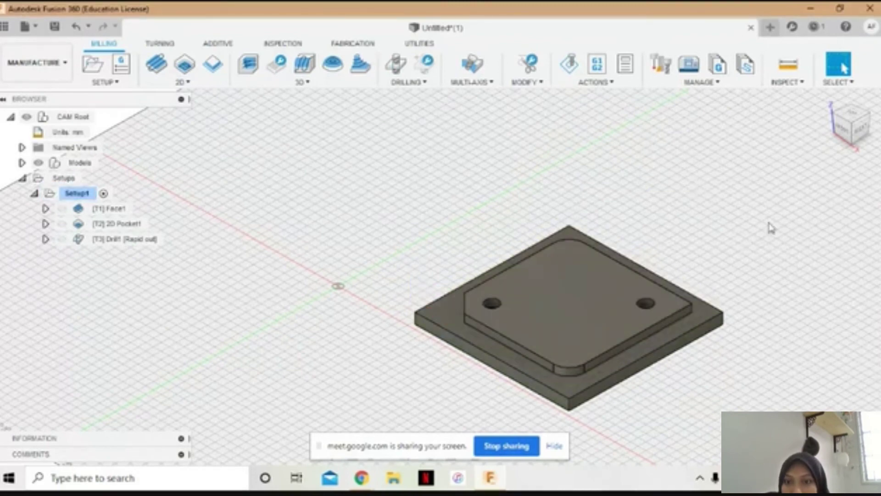
scroll(640, 299, "down", 1)
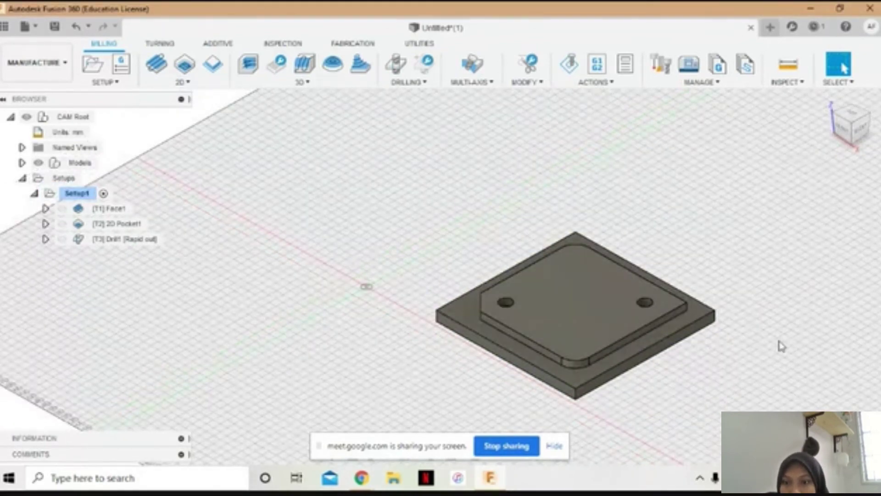
scroll(782, 346, "down", 1)
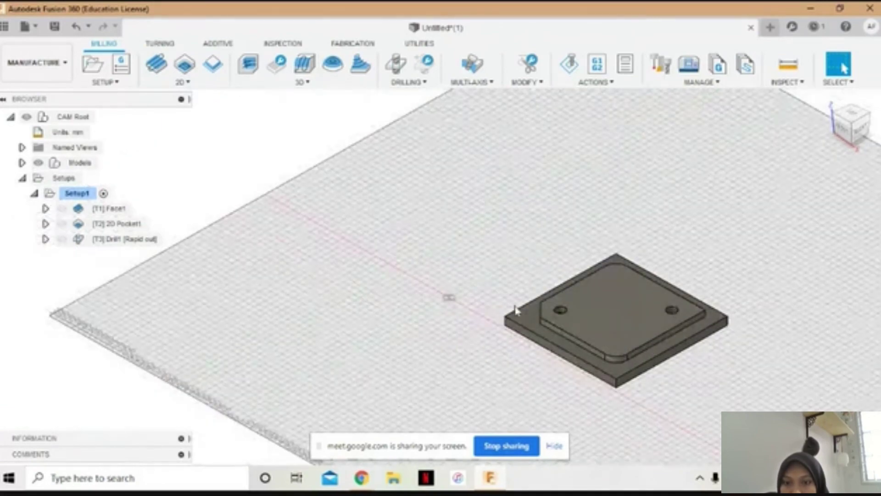
scroll(779, 377, "up", 1)
scroll(779, 378, "up", 1)
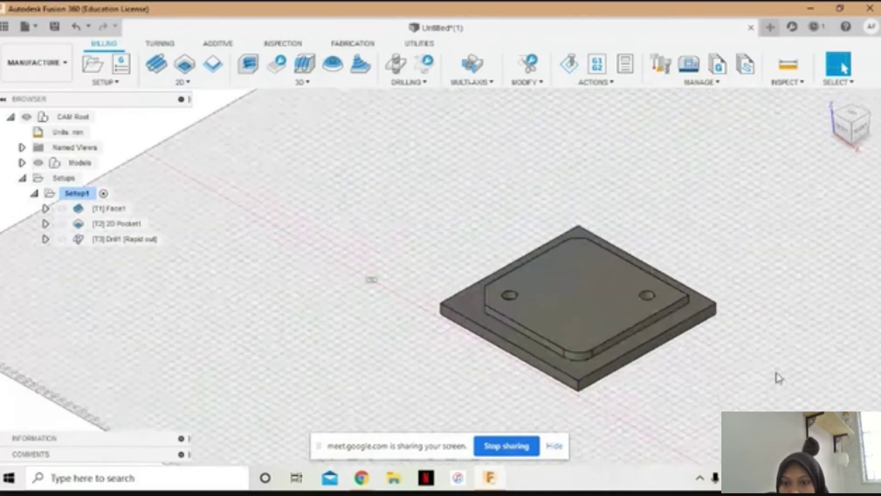
scroll(779, 377, "up", 1)
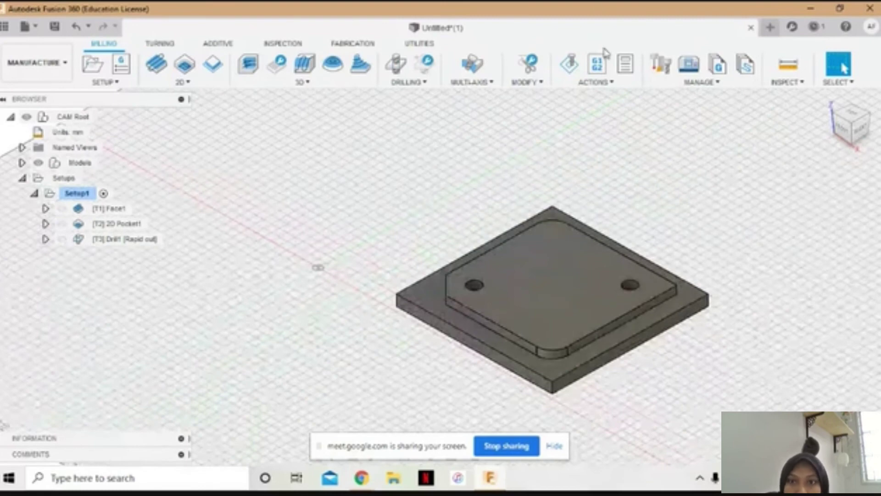
left_click(571, 66)
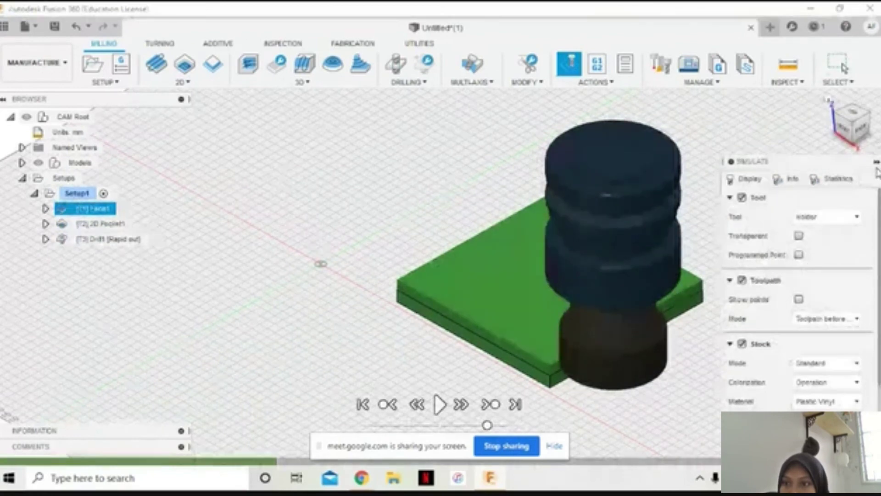
left_click(877, 163)
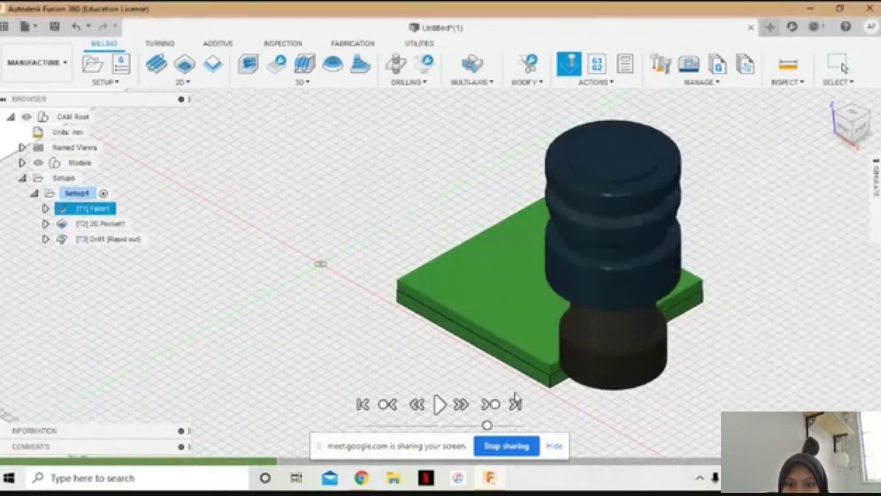
left_click(448, 406)
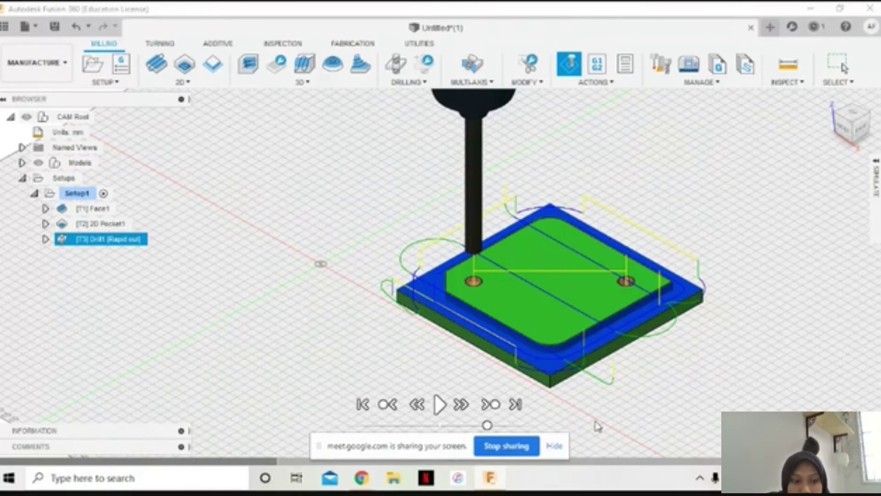
left_click(700, 406)
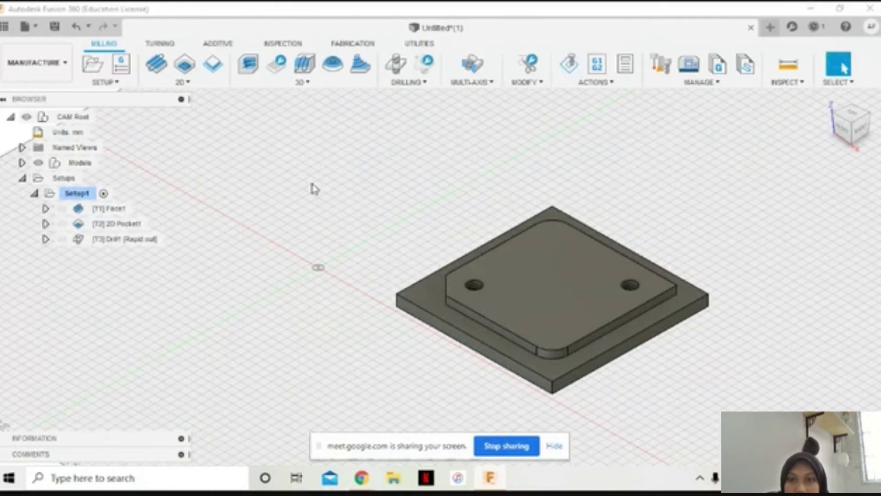
- Post-process Setup1 to 1001.nc in Documents > CNC CADCAM, replacing the existing file
left_click(620, 83)
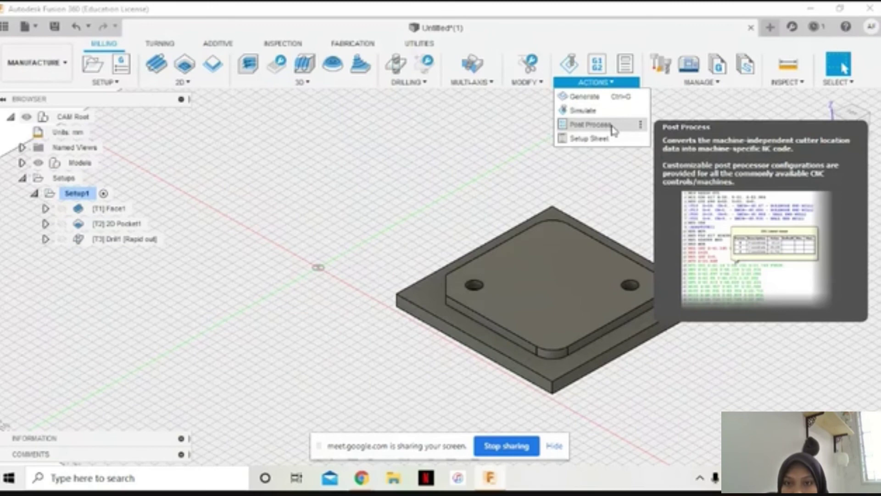
left_click(591, 124)
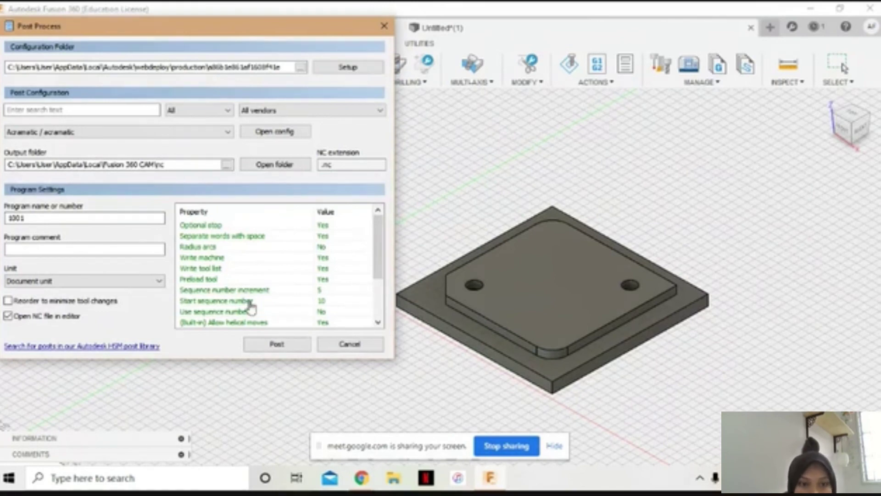
left_click(279, 351)
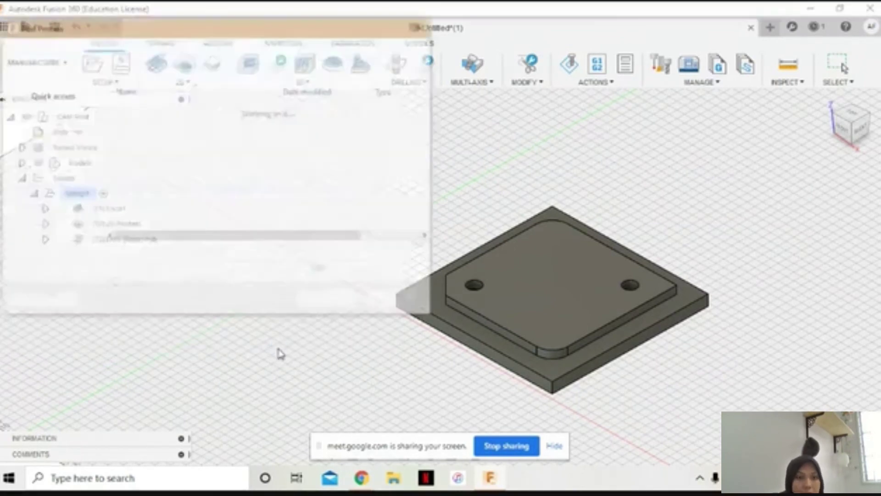
left_click(53, 146)
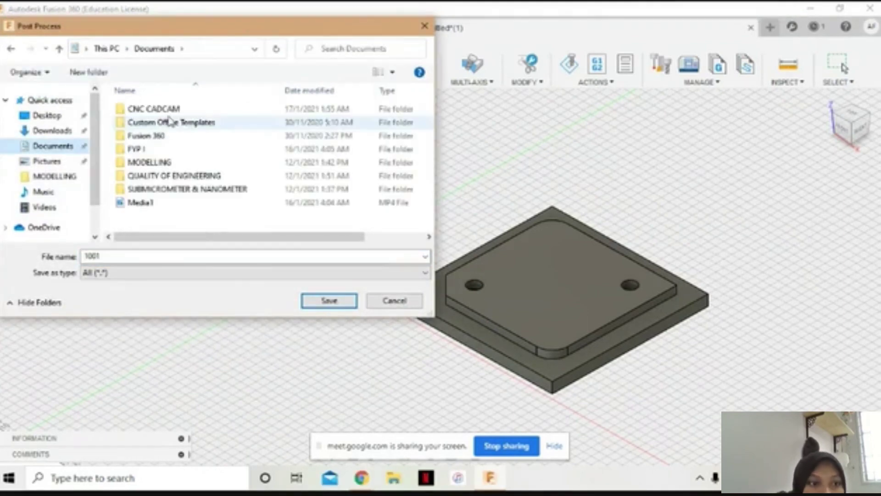
double_click(170, 109)
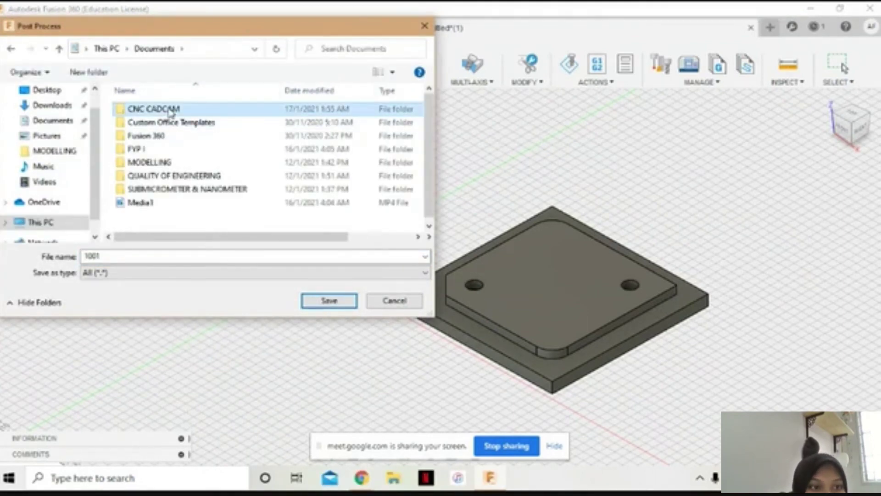
left_click(329, 300)
left_click(463, 242)
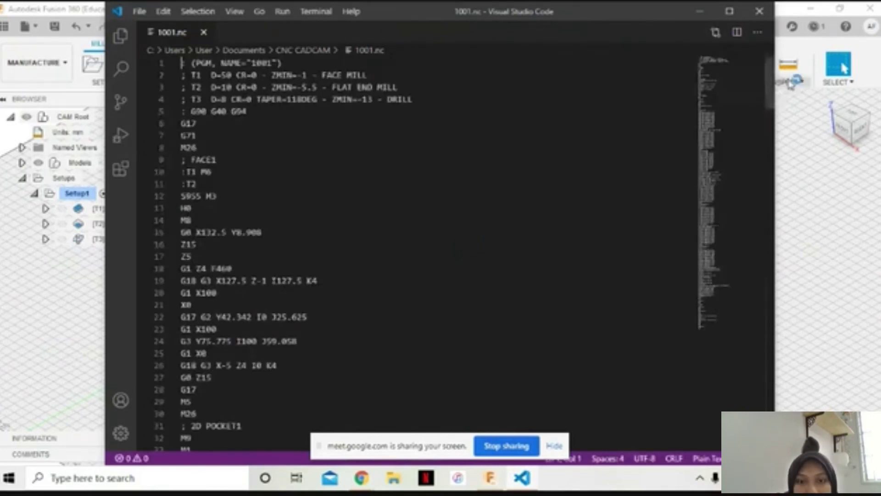
scroll(772, 101, "down", 1)
scroll(772, 103, "down", 2)
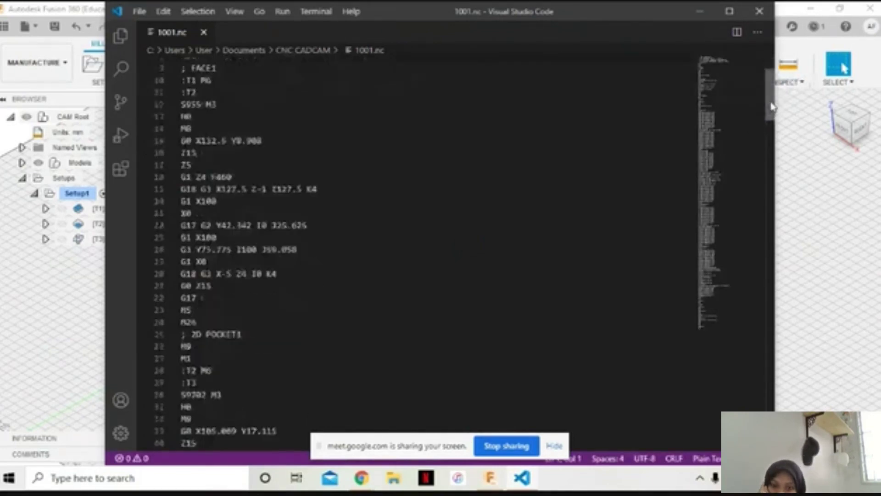
left_click_drag(771, 106, 773, 390)
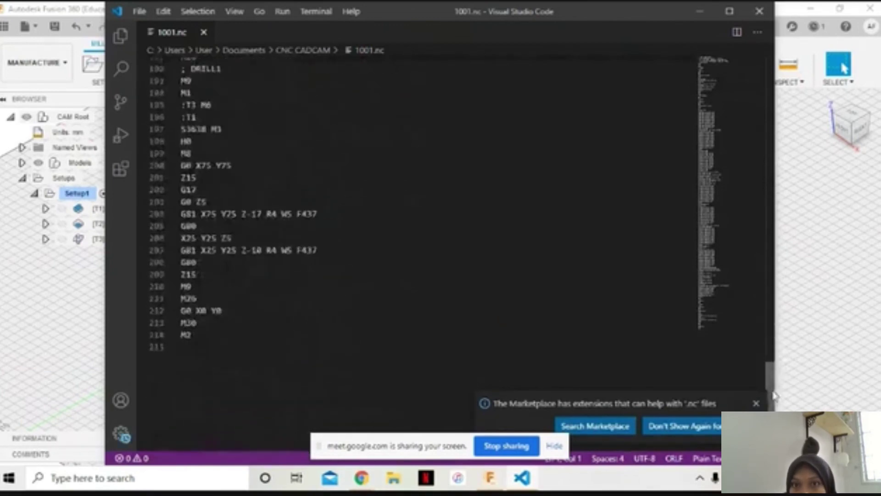